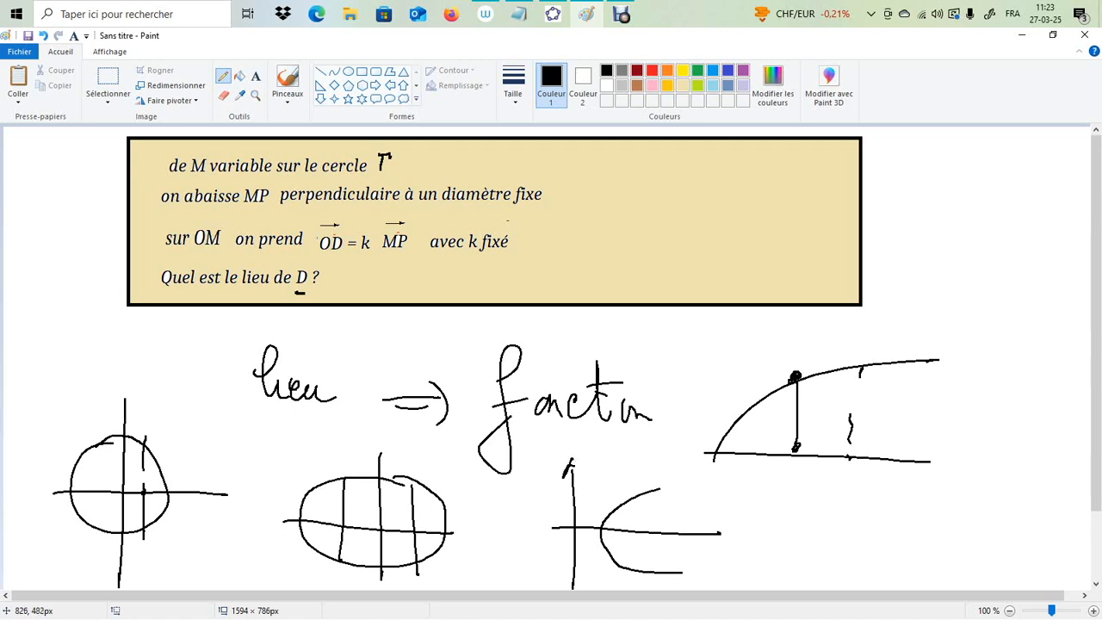
# Finish the parabola sketch with arrowheads on both axes, a longer upper branch and a dashed vertical line
pyautogui.moveTo(714, 526); pyautogui.dragTo(715, 539)
pyautogui.moveTo(660, 488); pyautogui.dragTo(685, 482)
# Trace the sketched circle's upper half in purple marked "+" and its lower half in blue marked "−"
pyautogui.click(743, 70)
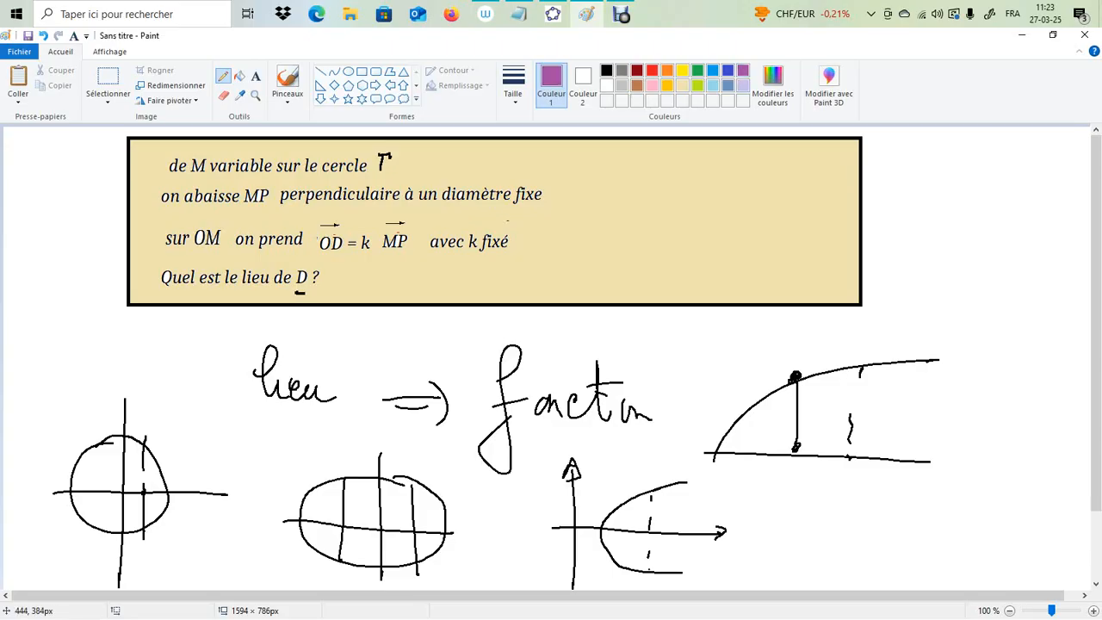
pyautogui.moveTo(73, 487)
pyautogui.mouseDown()
pyautogui.moveTo(84, 459)
pyautogui.moveTo(131, 439)
pyautogui.moveTo(163, 498)
pyautogui.mouseUp()
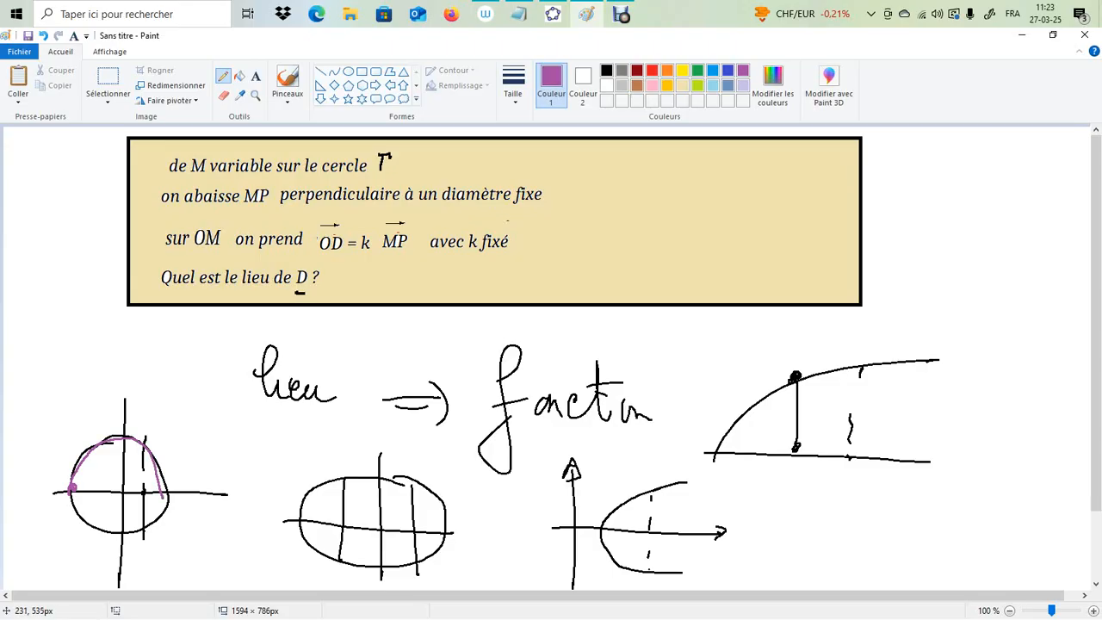
pyautogui.moveTo(170, 432)
pyautogui.mouseDown()
pyautogui.moveTo(170, 454)
pyautogui.moveTo(182, 442)
pyautogui.mouseUp()
pyautogui.click(727, 69)
pyautogui.moveTo(71, 493)
pyautogui.mouseDown()
pyautogui.moveTo(108, 533)
pyautogui.moveTo(155, 514)
pyautogui.moveTo(158, 501)
pyautogui.mouseUp()
pyautogui.moveTo(43, 555); pyautogui.dragTo(65, 551)
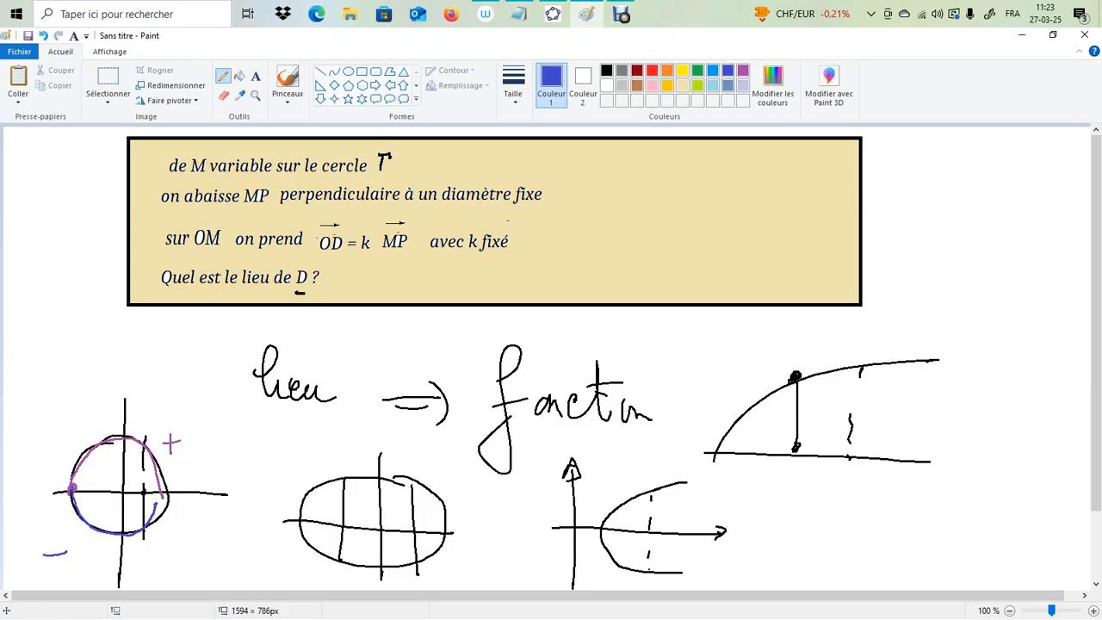
# Trace the sketched ellipse's upper half in purple and its lower half in green
pyautogui.click(652, 71)
pyautogui.click(743, 71)
pyautogui.moveTo(314, 484)
pyautogui.mouseDown()
pyautogui.moveTo(300, 520)
pyautogui.moveTo(376, 472)
pyautogui.moveTo(423, 484)
pyautogui.moveTo(445, 527)
pyautogui.mouseUp()
pyautogui.click(697, 71)
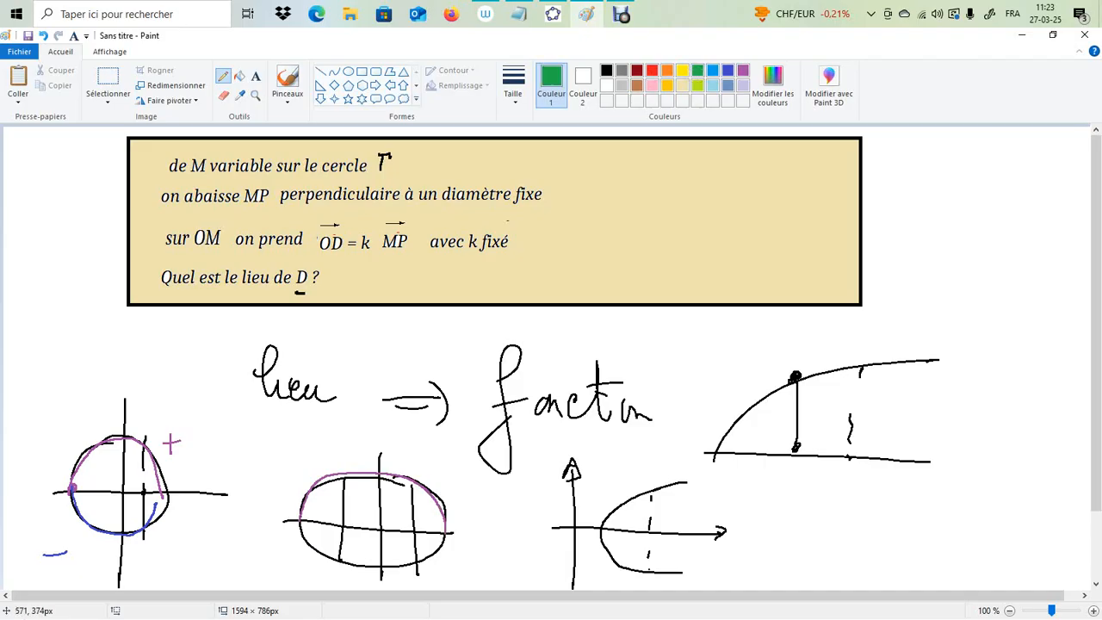
pyautogui.moveTo(300, 521)
pyautogui.mouseDown()
pyautogui.moveTo(320, 555)
pyautogui.moveTo(386, 576)
pyautogui.moveTo(446, 533)
pyautogui.mouseUp()
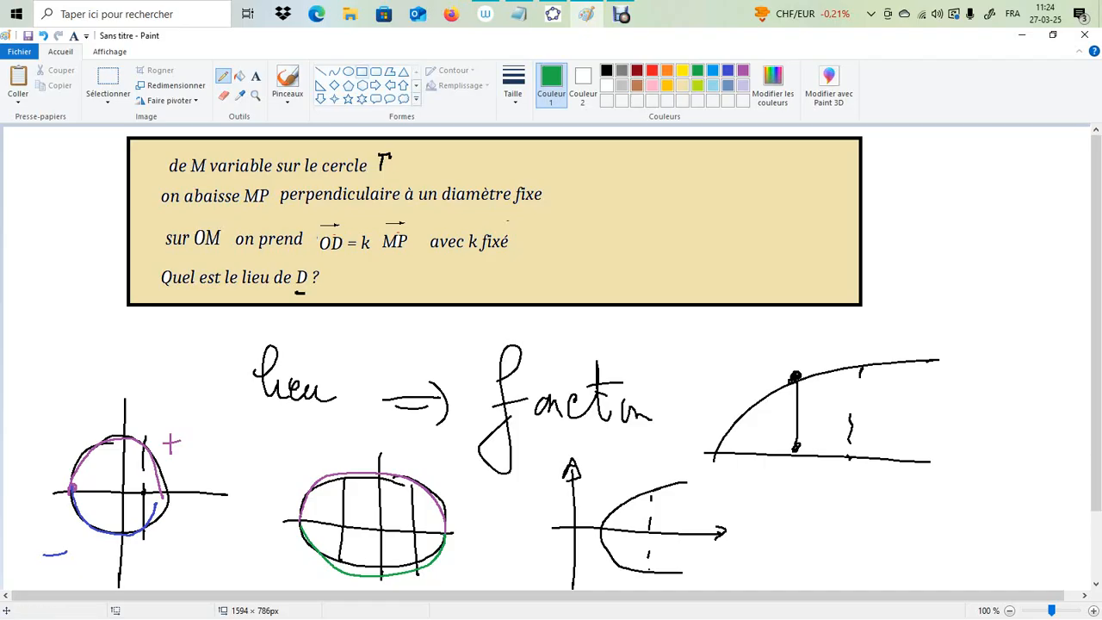
# Frame the handwritten word "fonction" with a green hexagon about 311 × 215 px
pyautogui.click(361, 85)
pyautogui.moveTo(458, 332); pyautogui.dragTo(673, 478)
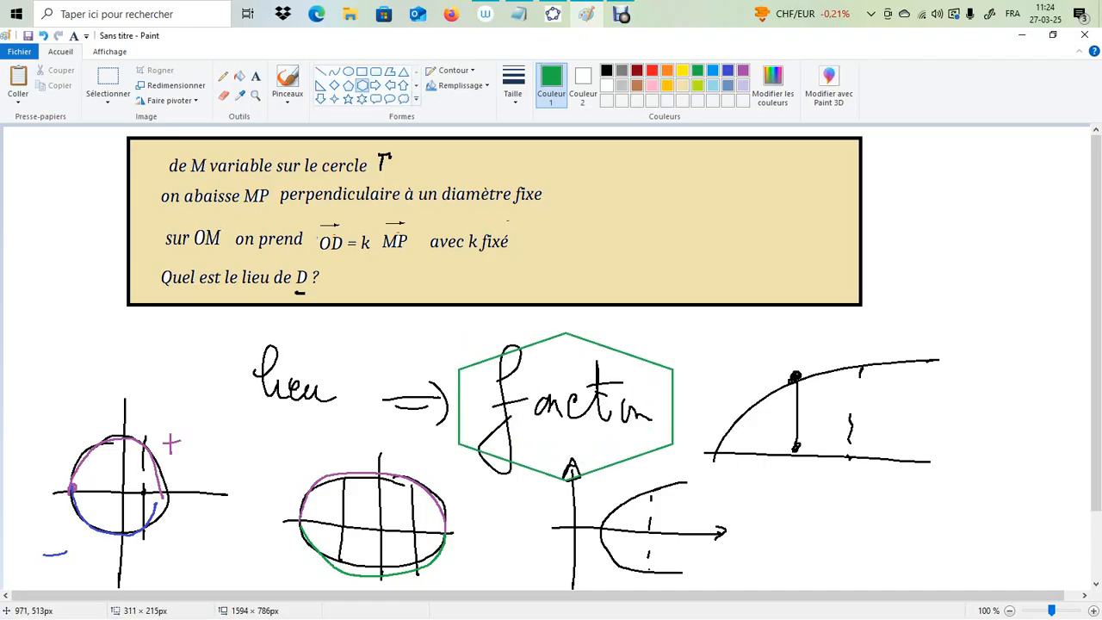
pyautogui.click(713, 471)
# Clear all the sketches and handwriting below the problem statement box
pyautogui.click(108, 81)
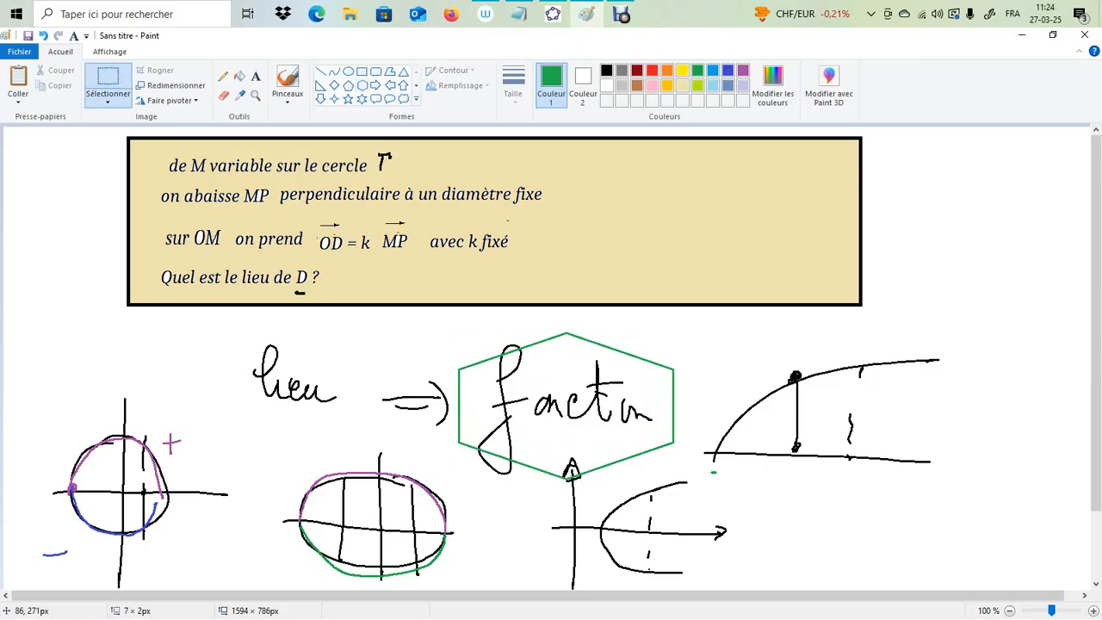
pyautogui.moveTo(26, 326); pyautogui.dragTo(991, 618)
pyautogui.press('Delete')
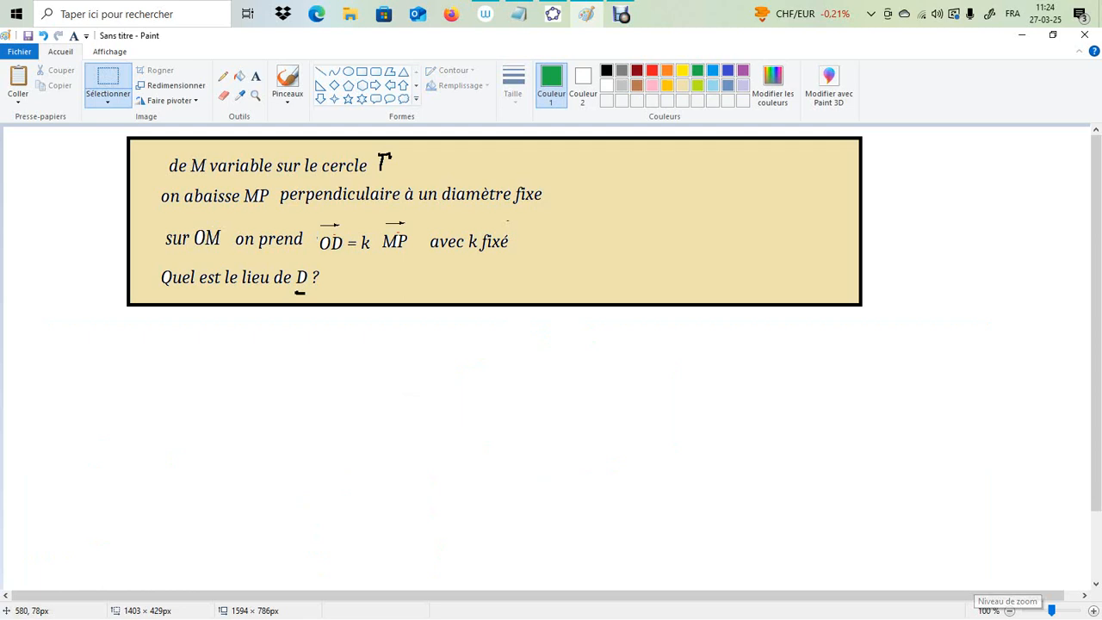
# Activate the pencil with the thickest line size
pyautogui.click(223, 75)
pyautogui.click(513, 86)
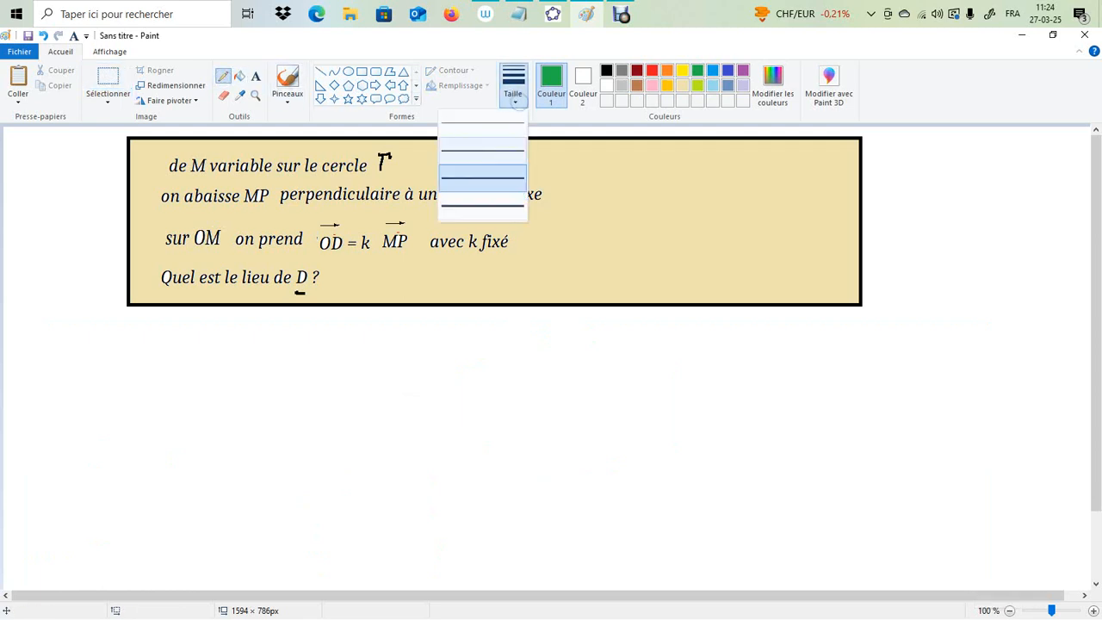
pyautogui.click(482, 196)
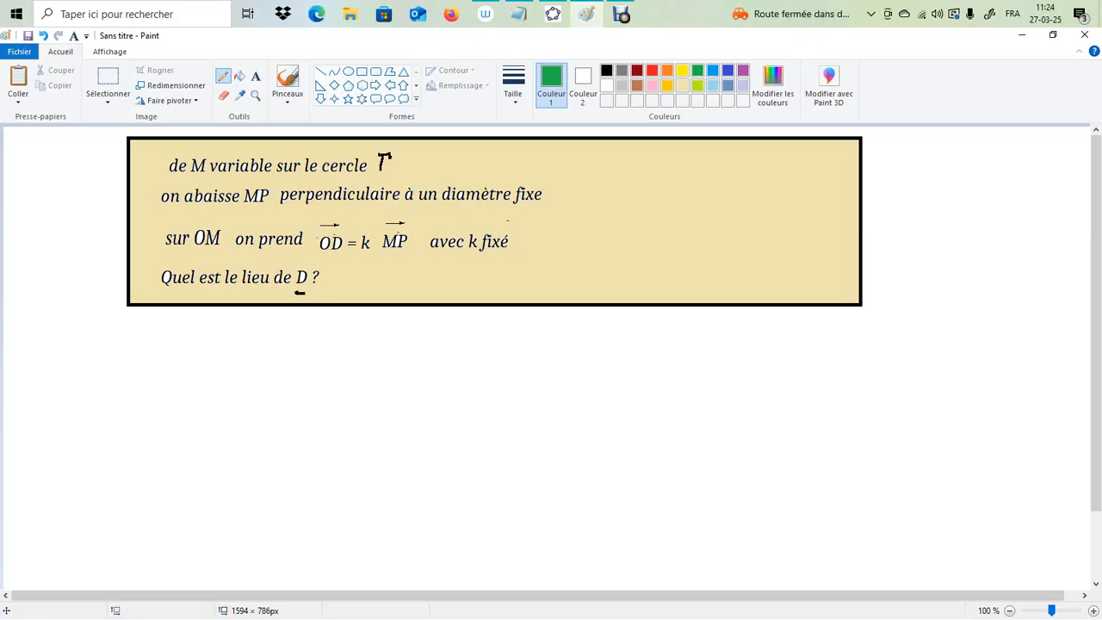
# Switch to GeoGebra and hide the outer circle eq3 and point D
pyautogui.click(586, 14)
pyautogui.click(586, 14)
pyautogui.click(552, 14)
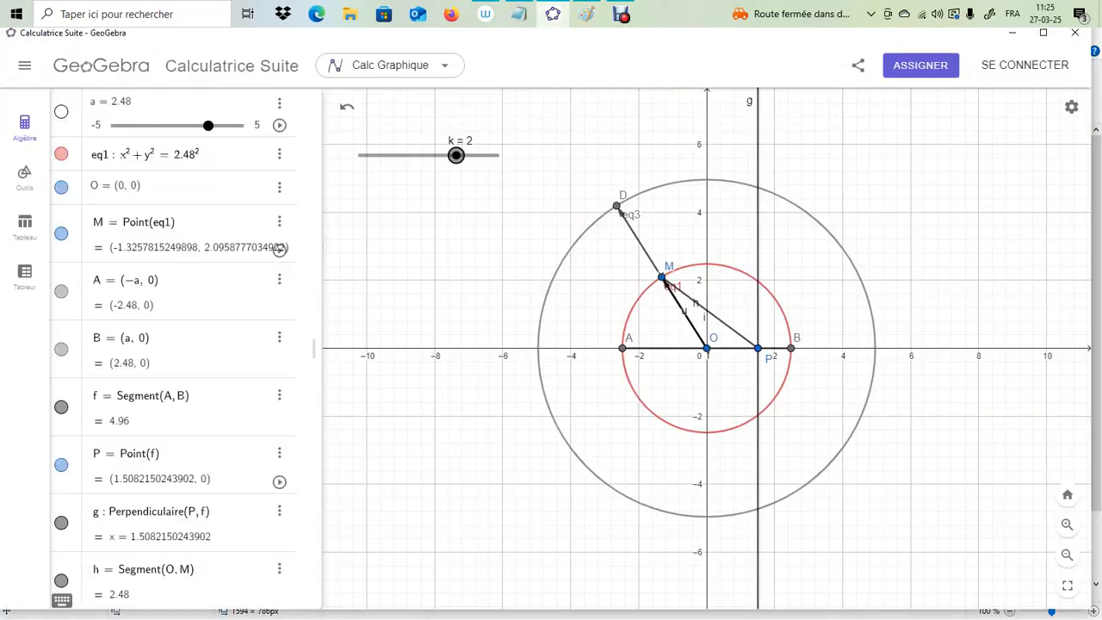
pyautogui.scroll(-10, 172, 344)
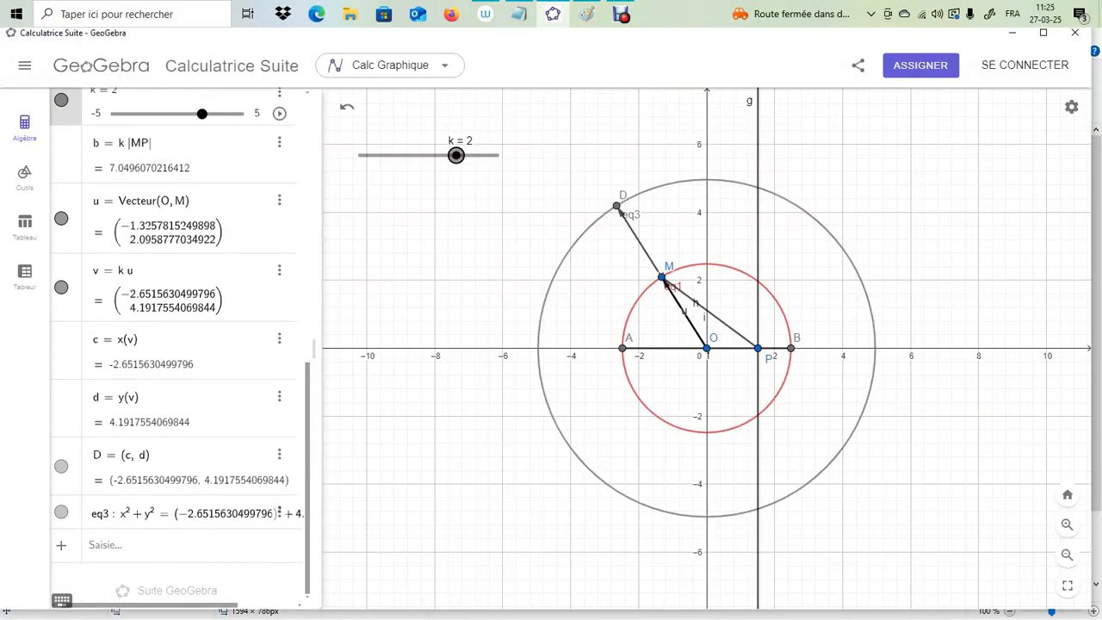
pyautogui.click(61, 512)
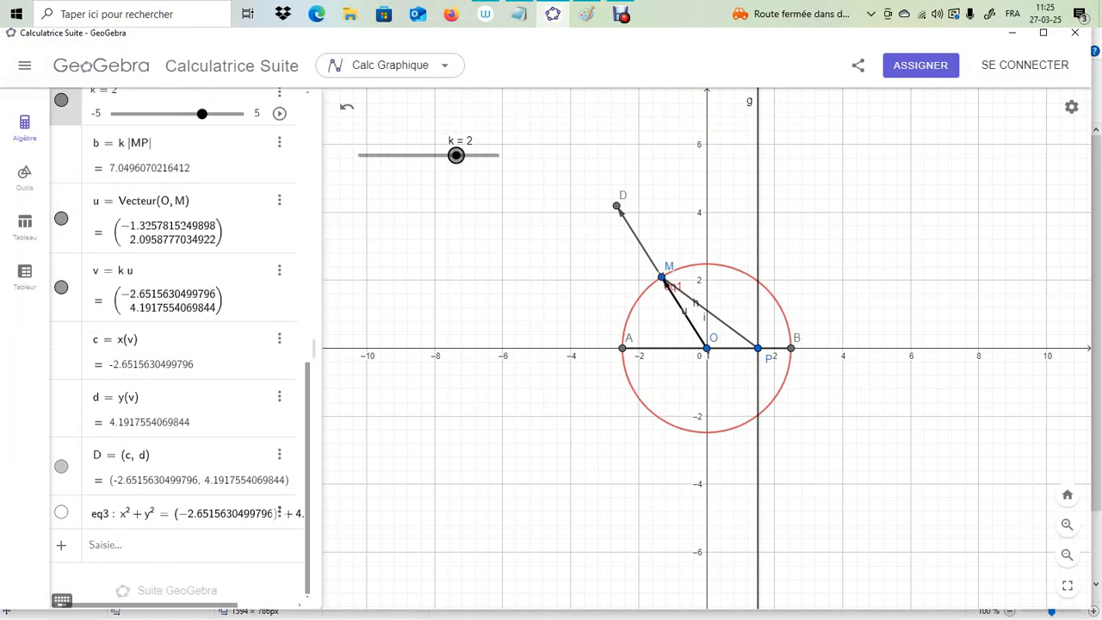
pyautogui.click(61, 466)
# Hide the vectors v and u and the slider k in the graph
pyautogui.scroll(1, 61, 466)
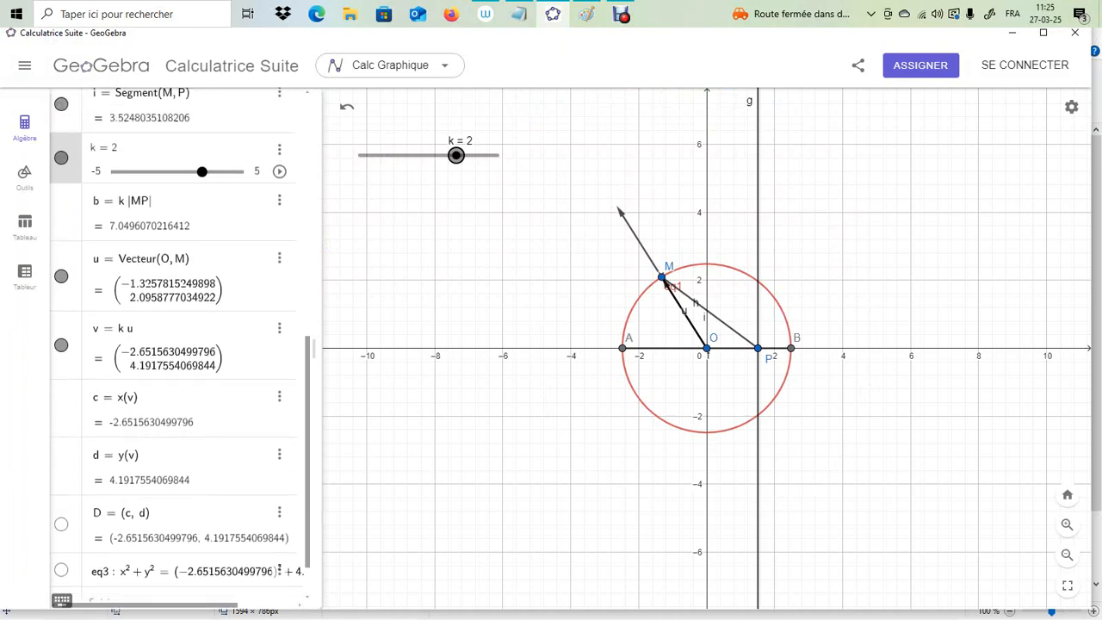
pyautogui.scroll(1, 172, 344)
pyautogui.click(61, 432)
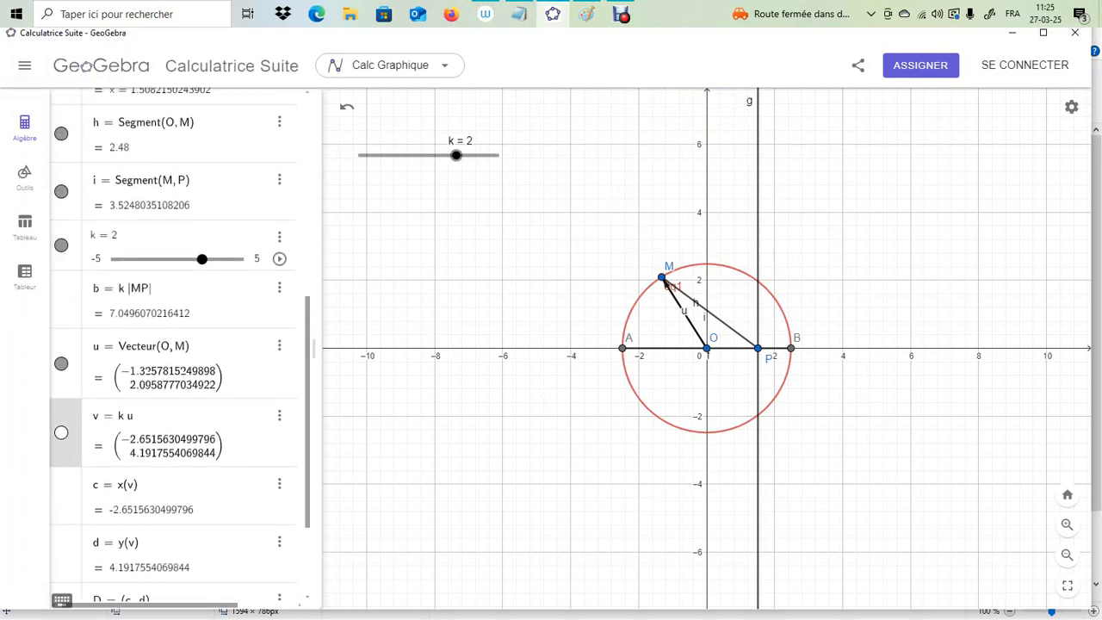
pyautogui.click(61, 363)
pyautogui.scroll(2, 172, 345)
pyautogui.click(61, 352)
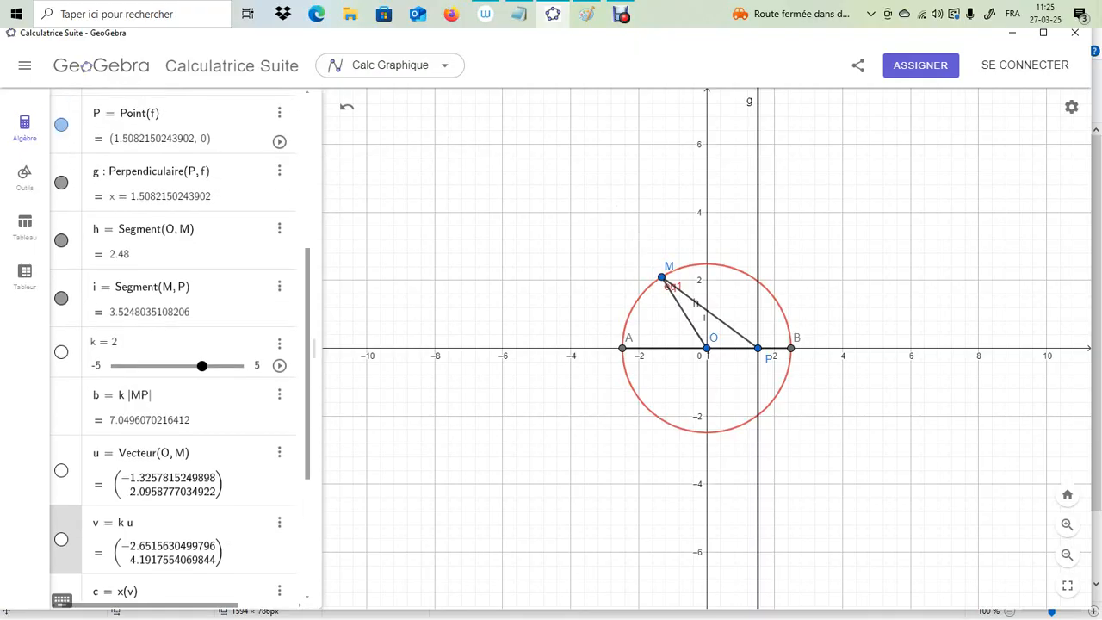
# Hide segments i and h, the perpendicular line g and point P
pyautogui.scroll(2, 172, 344)
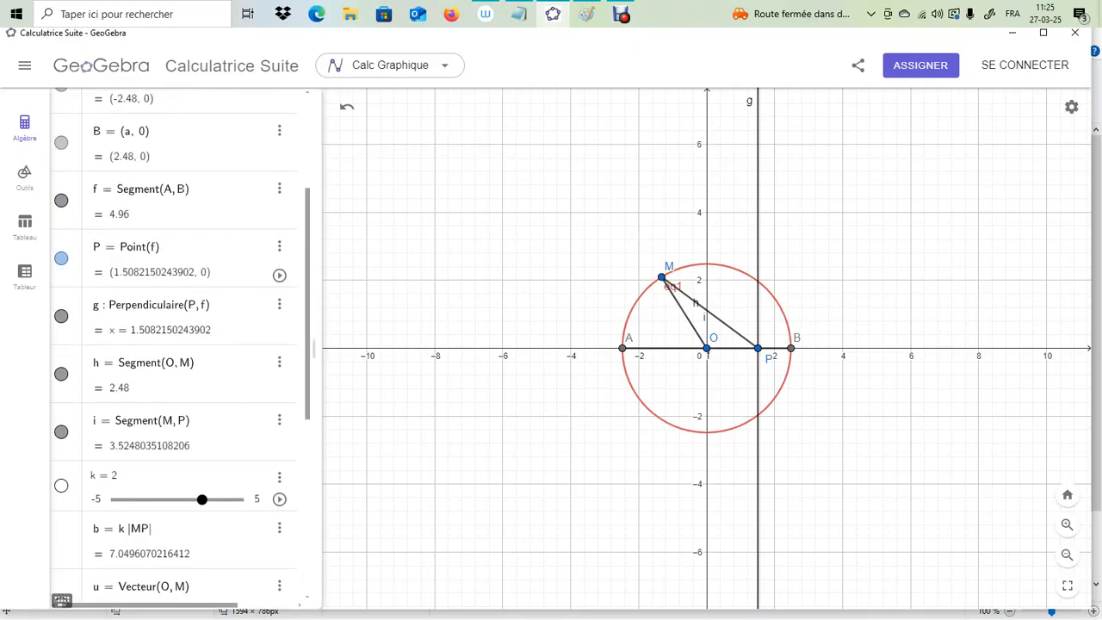
pyautogui.click(62, 431)
pyautogui.scroll(1, 172, 344)
pyautogui.click(61, 406)
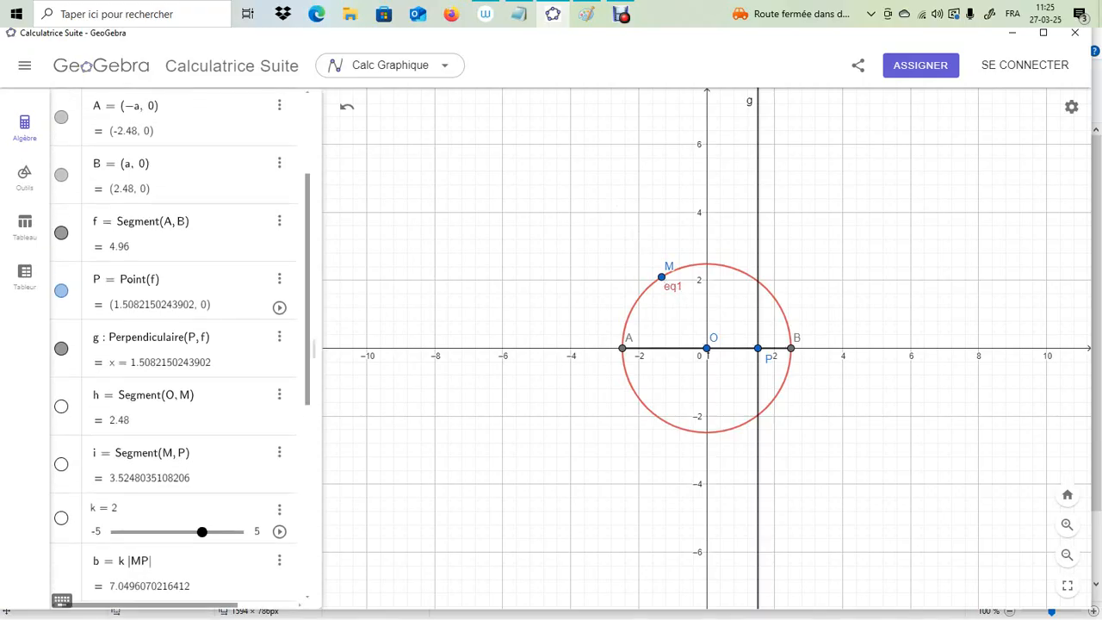
pyautogui.scroll(3, 172, 344)
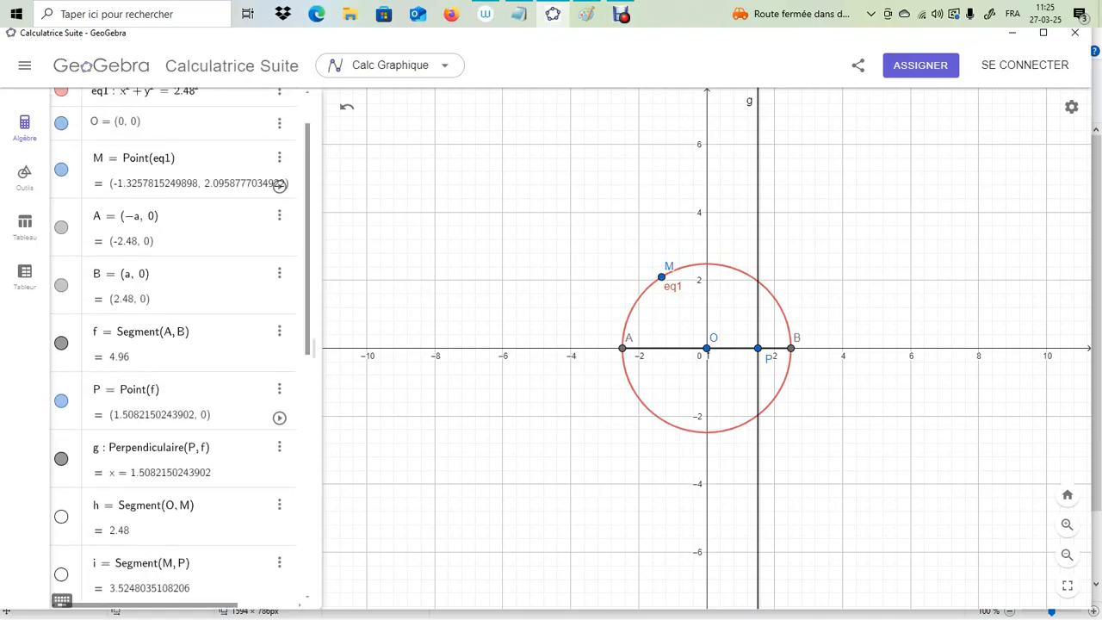
pyautogui.click(62, 458)
pyautogui.click(61, 400)
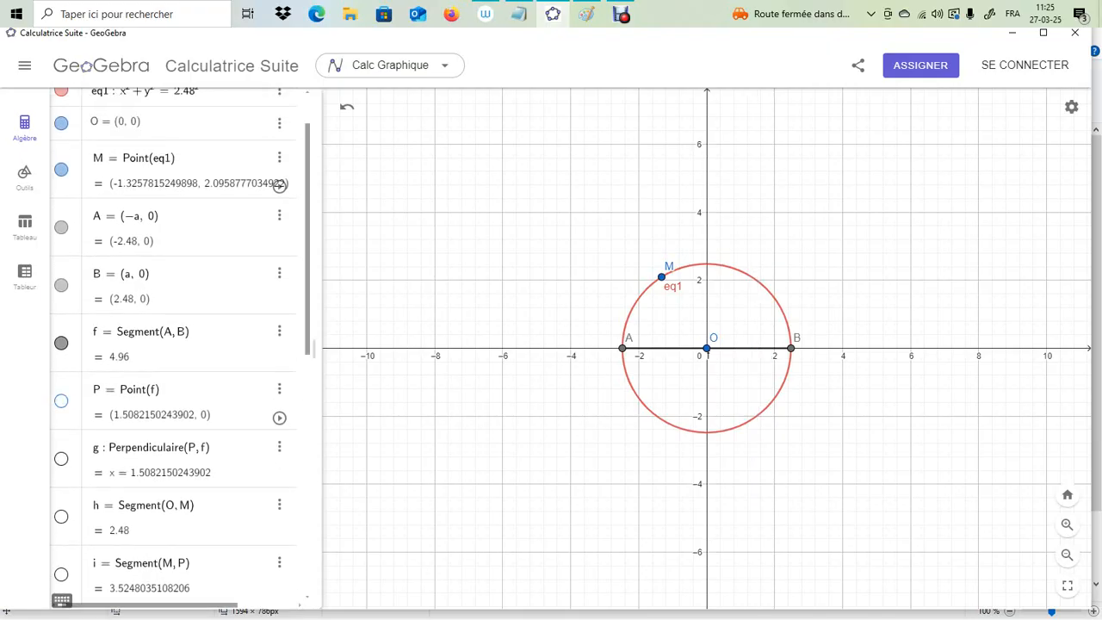
# Hide segment f, points B, A, M and O, and the circle eq1
pyautogui.click(61, 343)
pyautogui.click(61, 285)
pyautogui.click(61, 227)
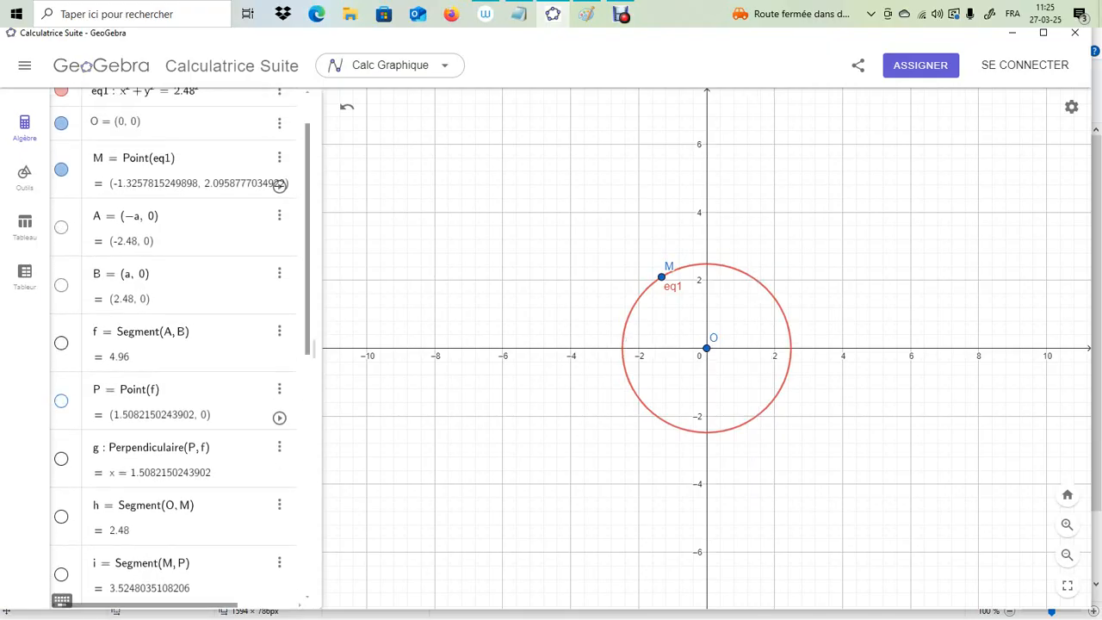
pyautogui.click(61, 170)
pyautogui.click(61, 122)
pyautogui.scroll(2, 172, 344)
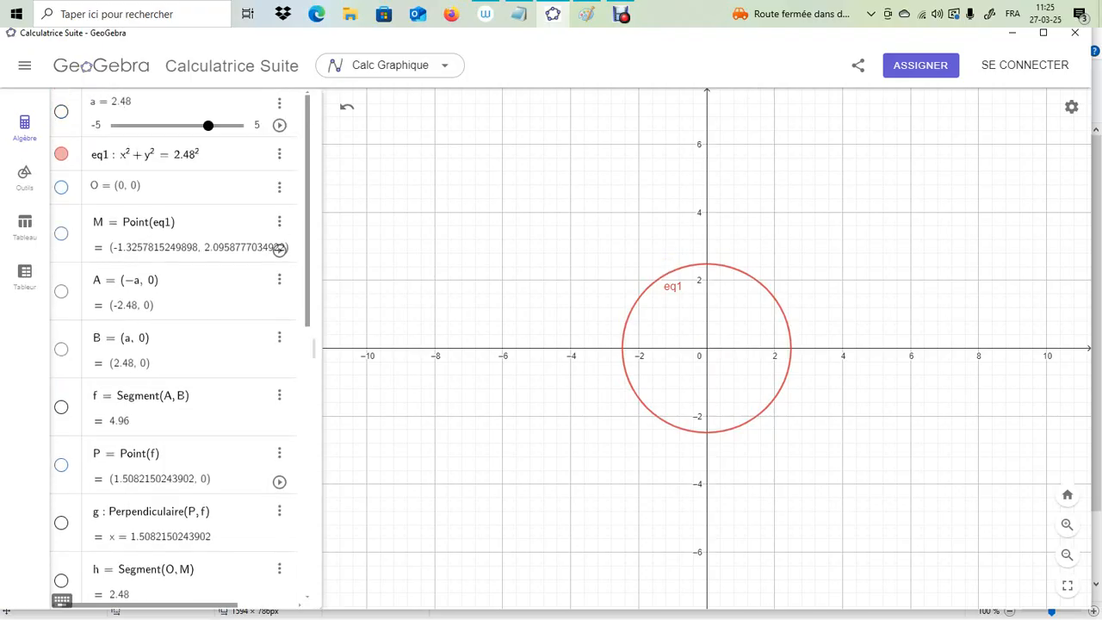
pyautogui.click(62, 155)
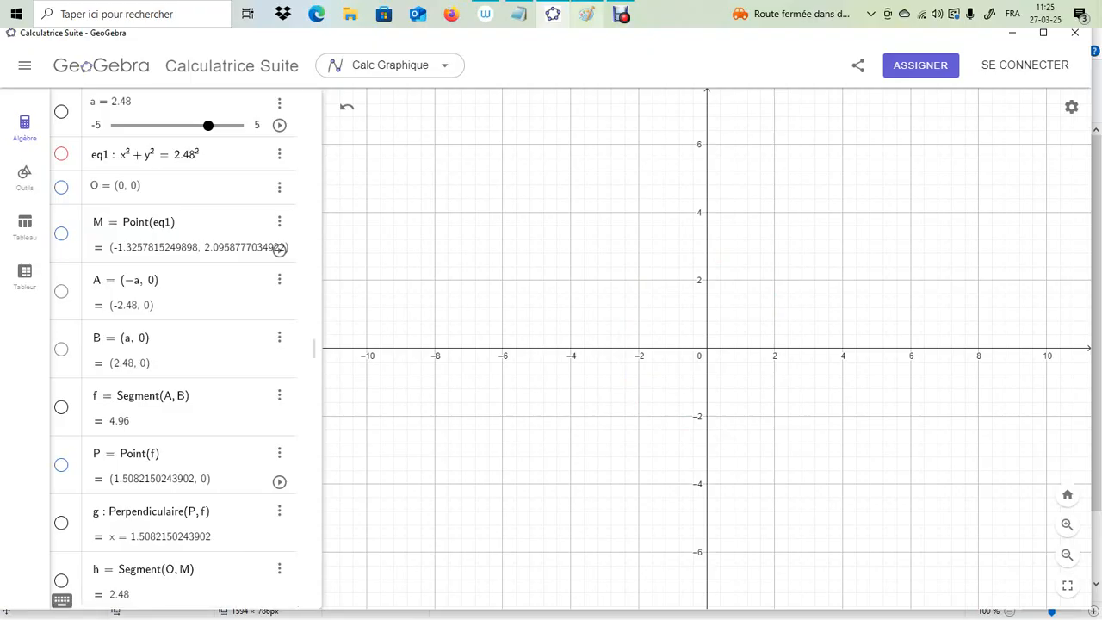
# Glance at the problem statement in Paint and, back in GeoGebra, show the circle eq1 and points O and M
pyautogui.click(586, 13)
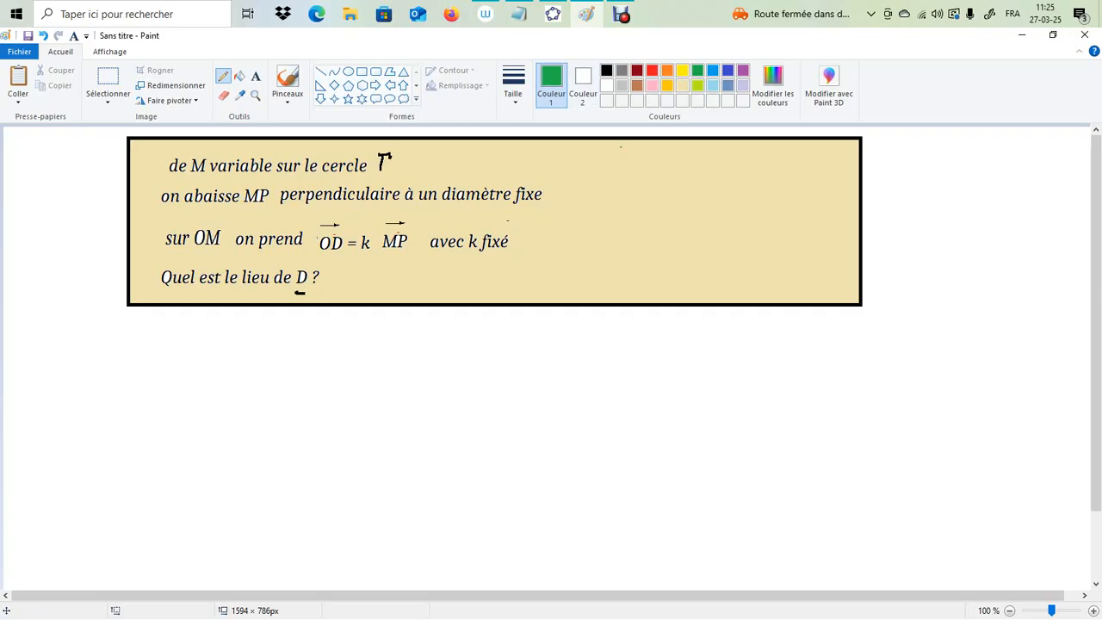
pyautogui.click(552, 14)
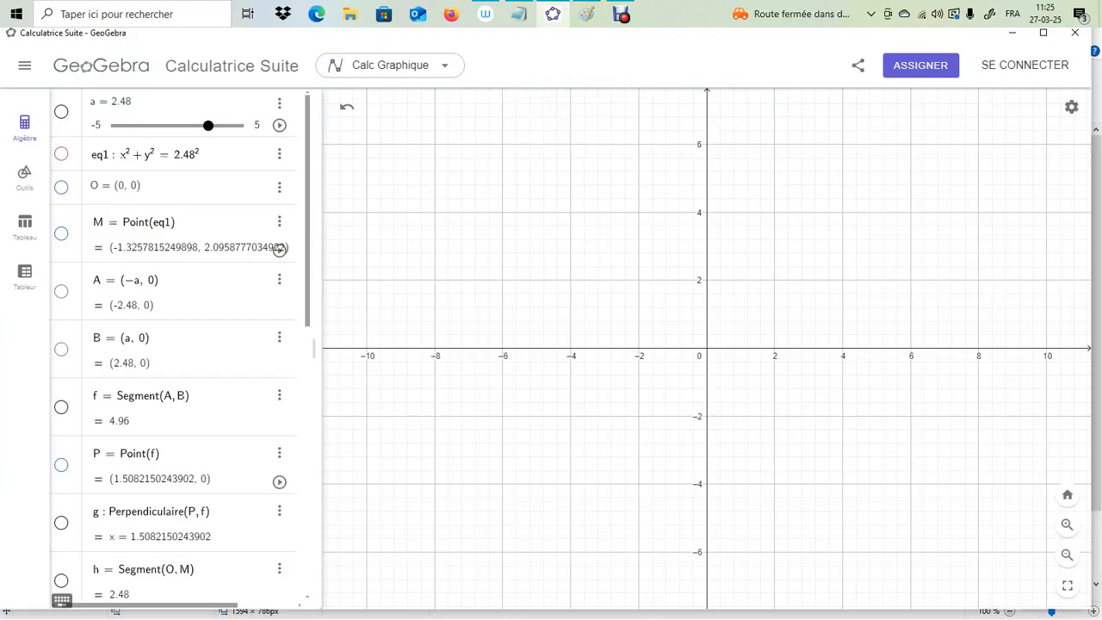
pyautogui.click(61, 154)
pyautogui.click(61, 186)
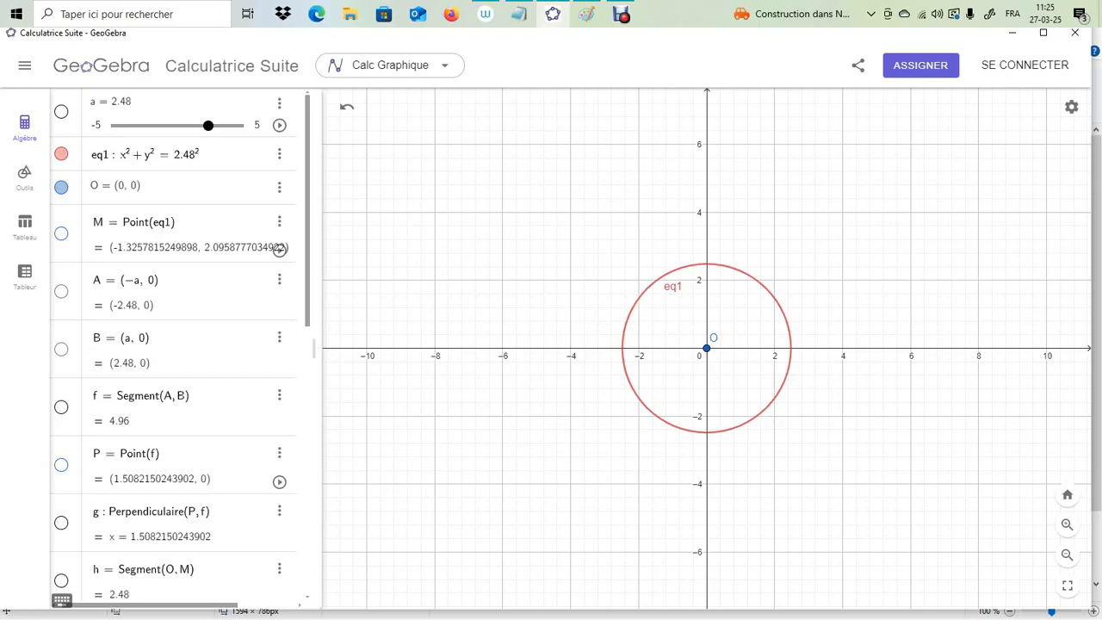
pyautogui.click(61, 233)
# Set slider a to 4.1 and animate point M briefly around the circle
pyautogui.moveTo(208, 125); pyautogui.dragTo(227, 126)
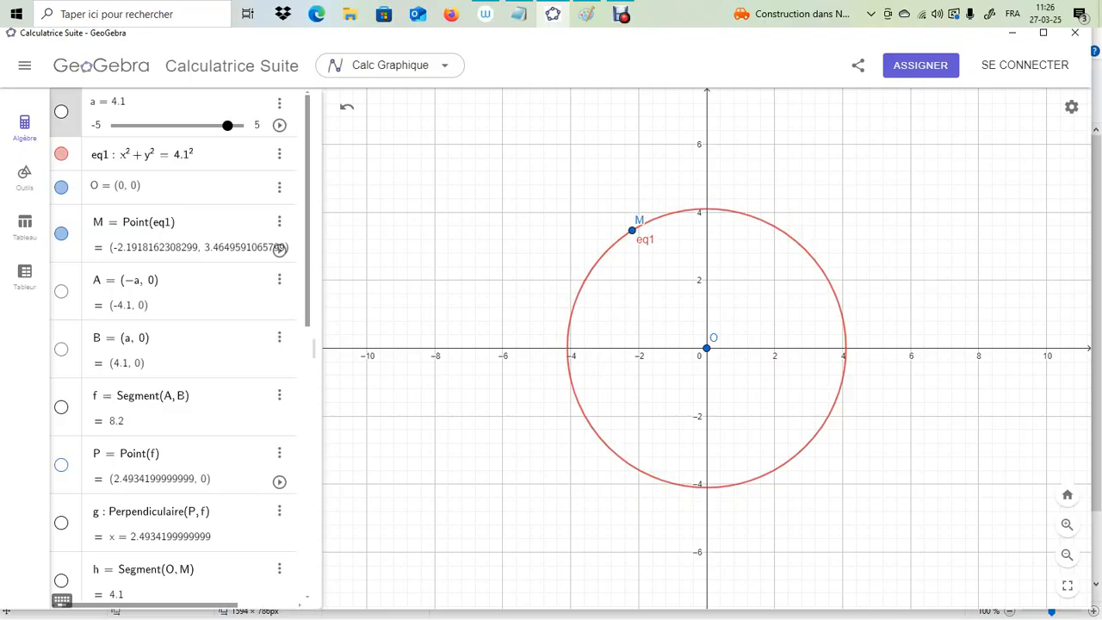
pyautogui.click(280, 249)
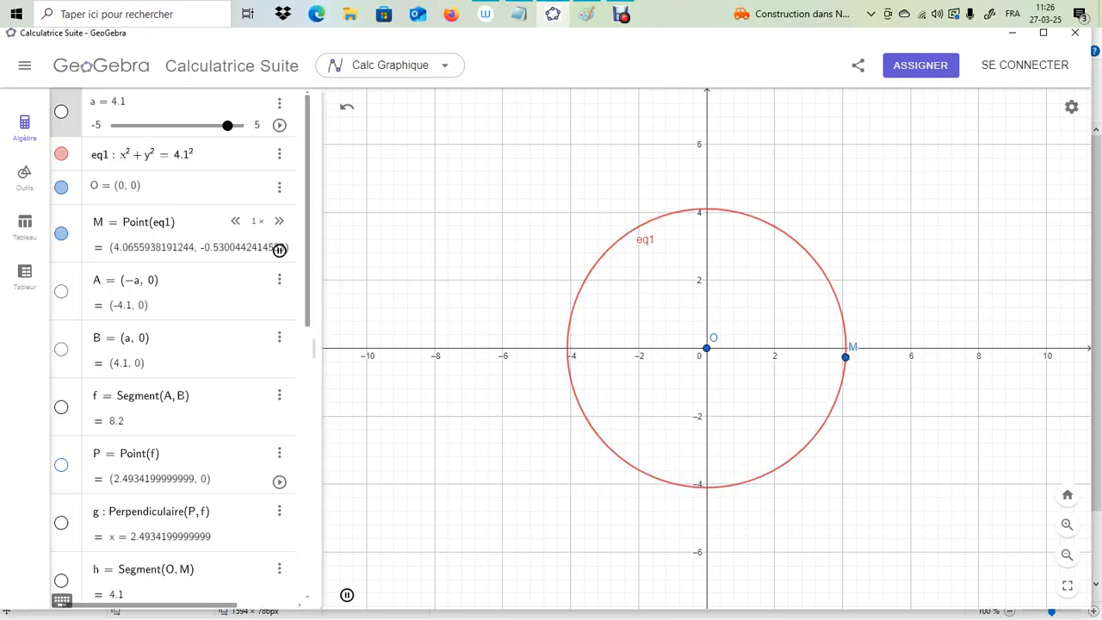
pyautogui.click(280, 250)
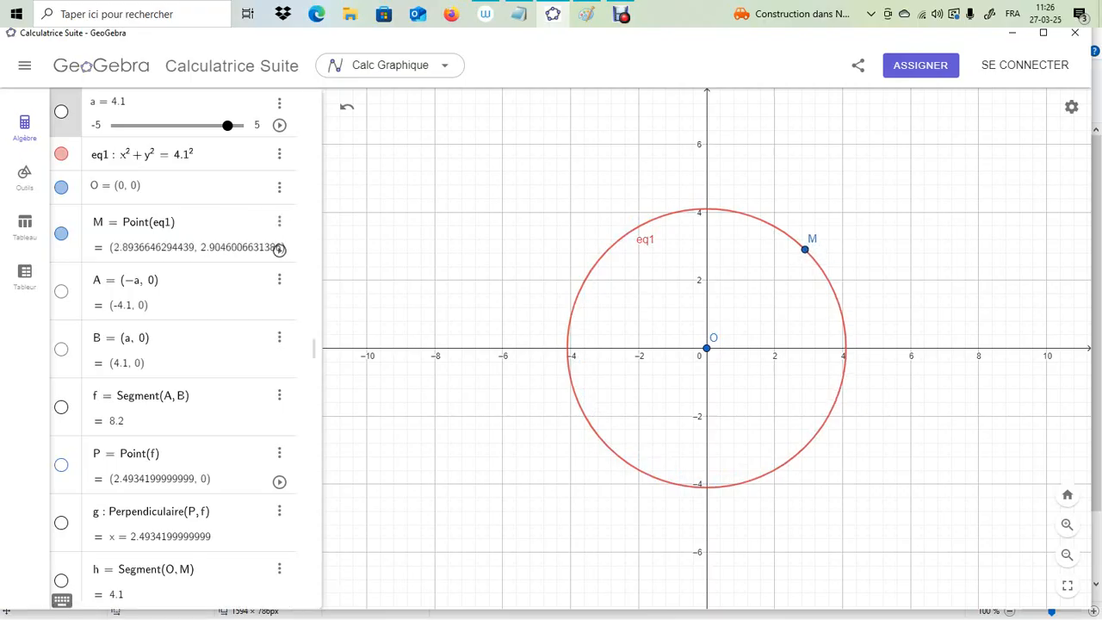
# Switch to Paint and underline "de M variable sur le cercle Γ" with a straight orange line
pyautogui.click(586, 14)
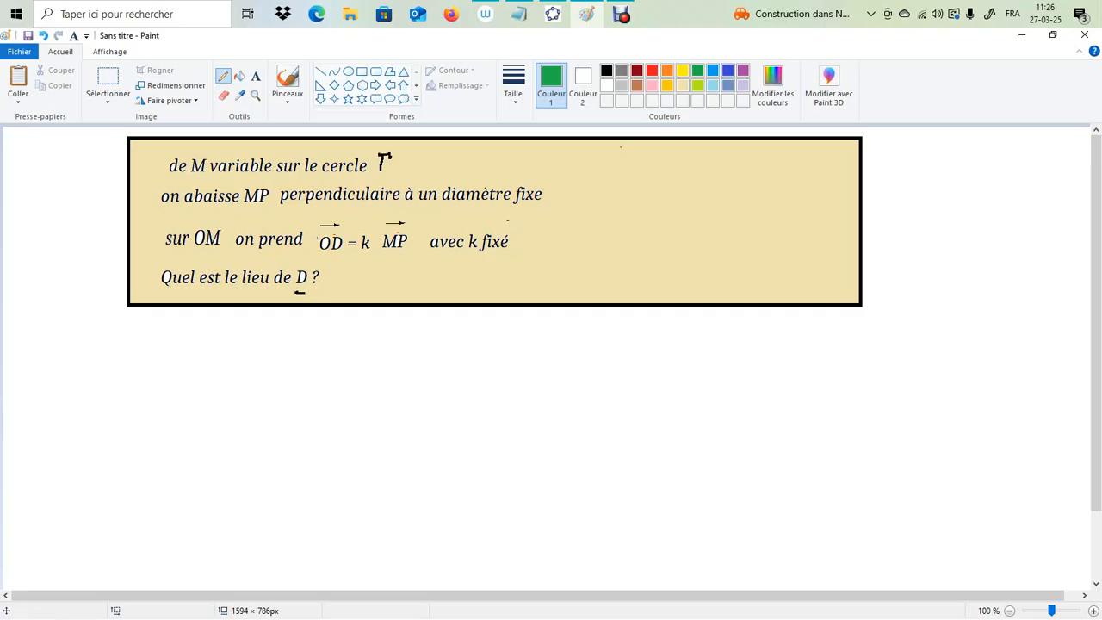
pyautogui.click(727, 71)
pyautogui.click(320, 72)
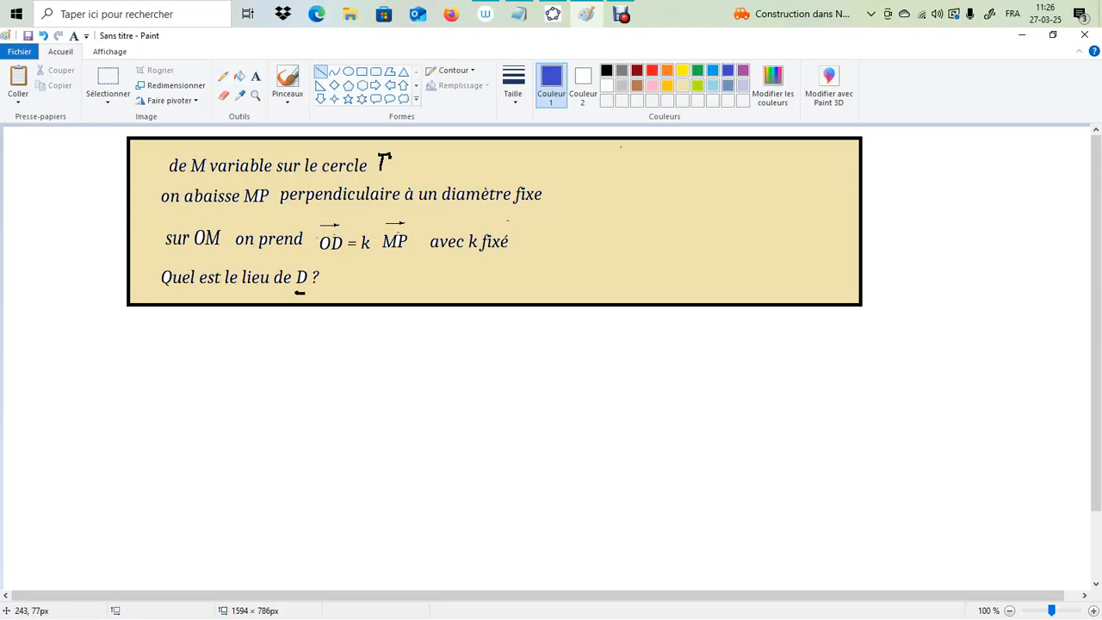
pyautogui.moveTo(170, 180)
pyautogui.mouseDown()
pyautogui.moveTo(359, 195)
pyautogui.moveTo(407, 179)
pyautogui.mouseUp()
pyautogui.click(666, 70)
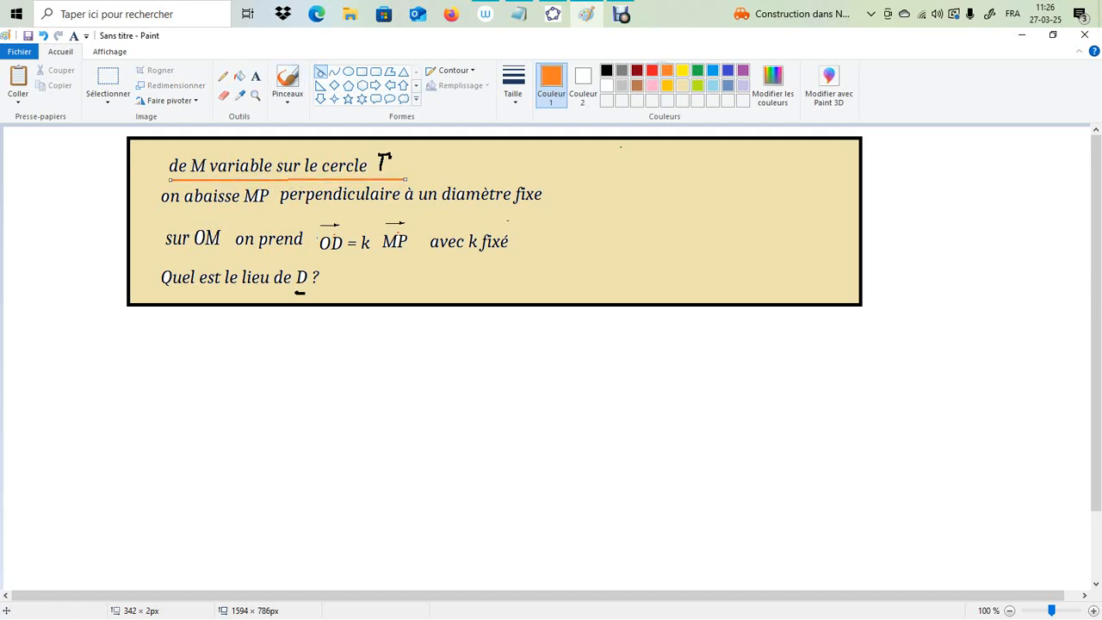
# Underline the question "Quel est le lieu de D ?" with a straight green line and reactivate the pencil
pyautogui.moveTo(317, 290); pyautogui.dragTo(160, 295)
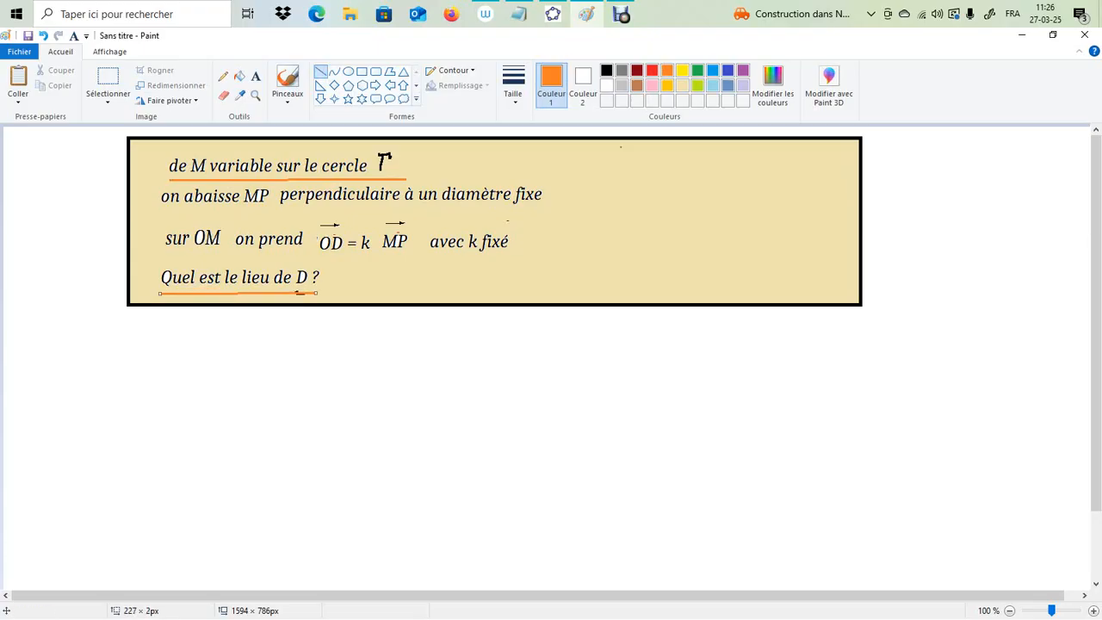
pyautogui.click(728, 70)
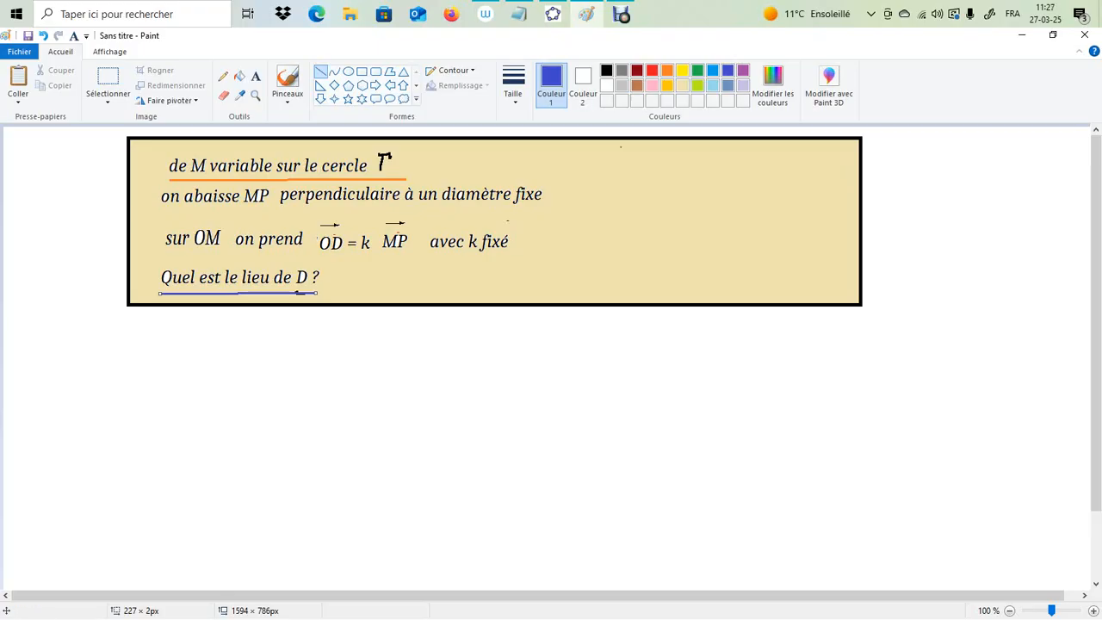
pyautogui.click(697, 71)
pyautogui.click(222, 76)
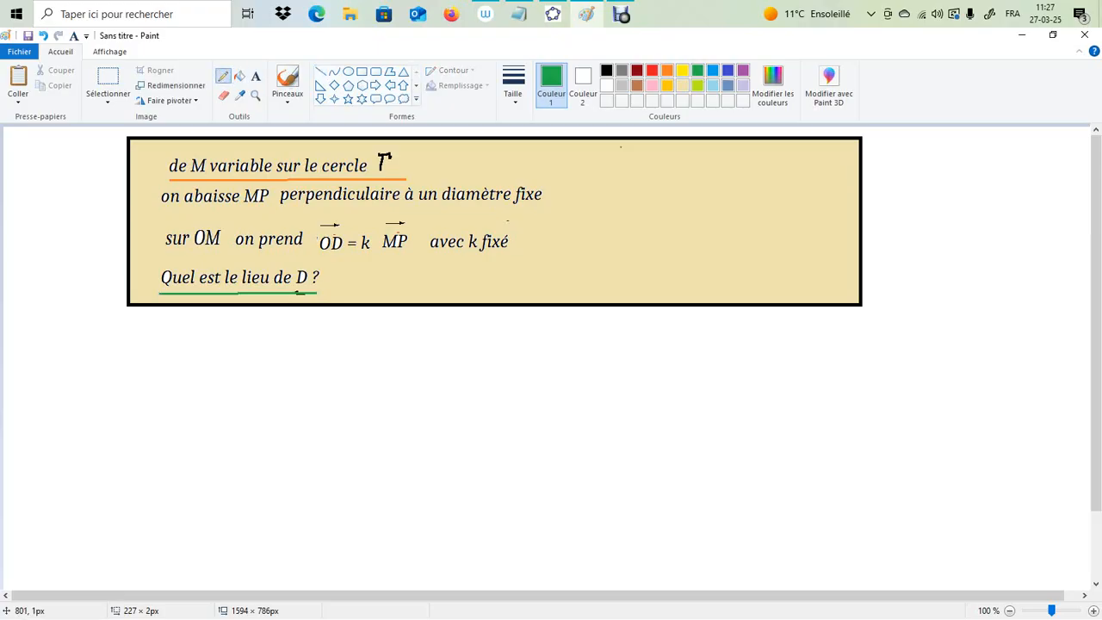
# Choose a pencil line thickness and handwrite "action" in green below the problem statement
pyautogui.click(513, 86)
pyautogui.click(482, 178)
pyautogui.moveTo(200, 380)
pyautogui.mouseDown()
pyautogui.moveTo(197, 400)
pyautogui.moveTo(277, 398)
pyautogui.mouseUp()
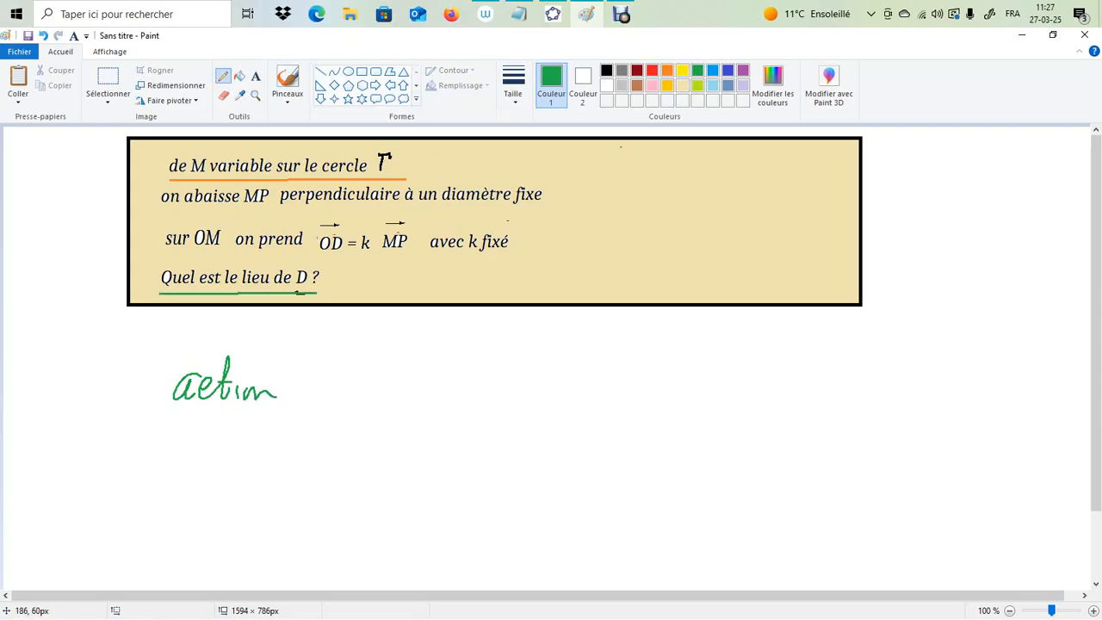
# Handwrite "Hyp" beside the problem statement with an arrow pointing to its first line
pyautogui.moveTo(95, 167)
pyautogui.mouseDown()
pyautogui.moveTo(157, 167)
pyautogui.moveTo(145, 175)
pyautogui.mouseUp()
pyautogui.moveTo(41, 138); pyautogui.dragTo(40, 169)
pyautogui.moveTo(42, 156)
pyautogui.mouseDown()
pyautogui.moveTo(55, 141)
pyautogui.moveTo(56, 206)
pyautogui.mouseUp()
pyautogui.moveTo(75, 150)
pyautogui.mouseDown()
pyautogui.moveTo(77, 194)
pyautogui.moveTo(76, 183)
pyautogui.mouseUp()
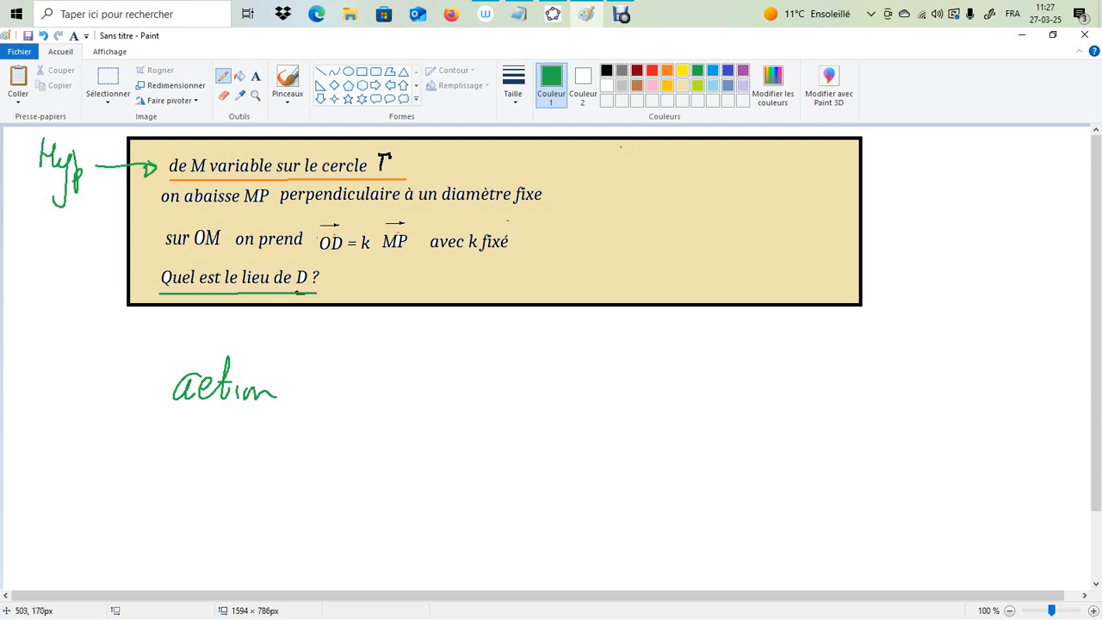
# Complete the note to "action 1 :" and sketch a perpendicularity symbol and a segment with endpoints labelled A and B
pyautogui.moveTo(288, 393); pyautogui.dragTo(294, 400)
pyautogui.click(335, 380)
pyautogui.click(335, 391)
pyautogui.moveTo(477, 364); pyautogui.dragTo(477, 388)
pyautogui.moveTo(465, 389); pyautogui.dragTo(499, 389)
pyautogui.moveTo(571, 386)
pyautogui.mouseDown()
pyautogui.moveTo(693, 389)
pyautogui.moveTo(568, 348)
pyautogui.moveTo(574, 369)
pyautogui.mouseUp()
pyautogui.moveTo(558, 361); pyautogui.dragTo(585, 360)
pyautogui.moveTo(686, 353); pyautogui.dragTo(686, 371)
pyautogui.moveTo(686, 351); pyautogui.dragTo(687, 363)
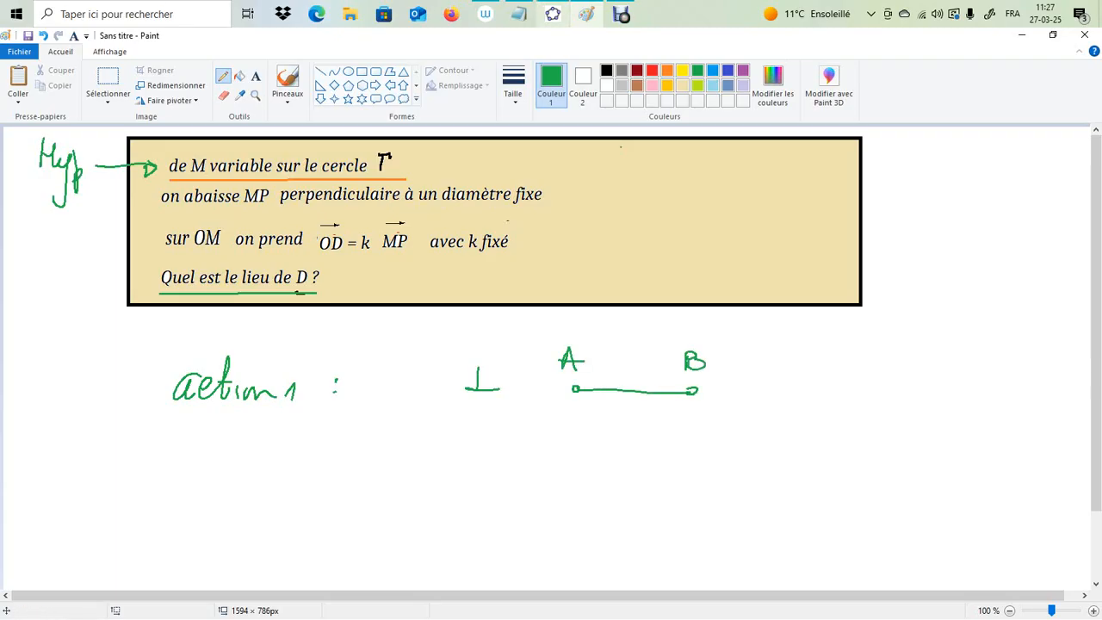
# Switch to GeoGebra and show points A and B and the segment f joining them
pyautogui.click(552, 13)
pyautogui.click(61, 291)
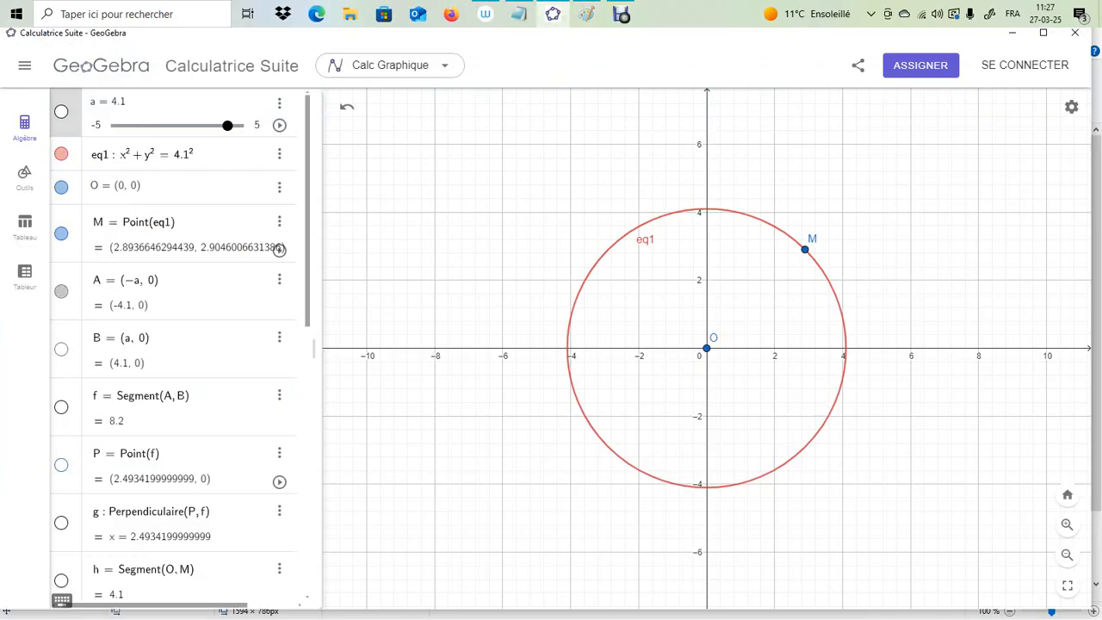
pyautogui.click(61, 349)
pyautogui.click(61, 406)
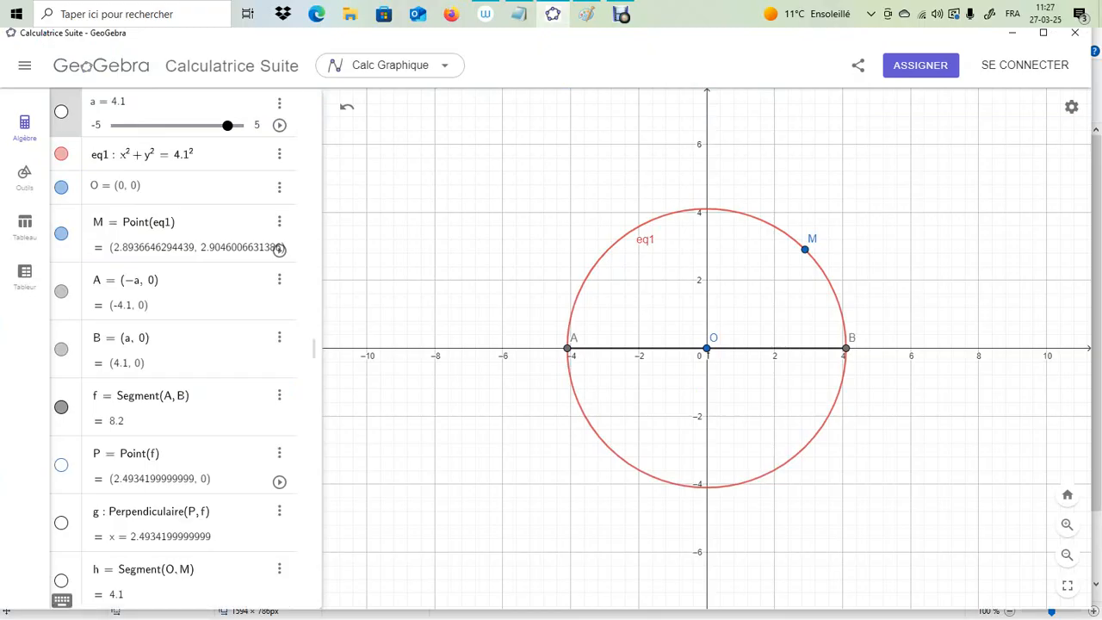
# Colour segment f blue (#0000FF) and set its line thickness to 7
pyautogui.rightClick(634, 348)
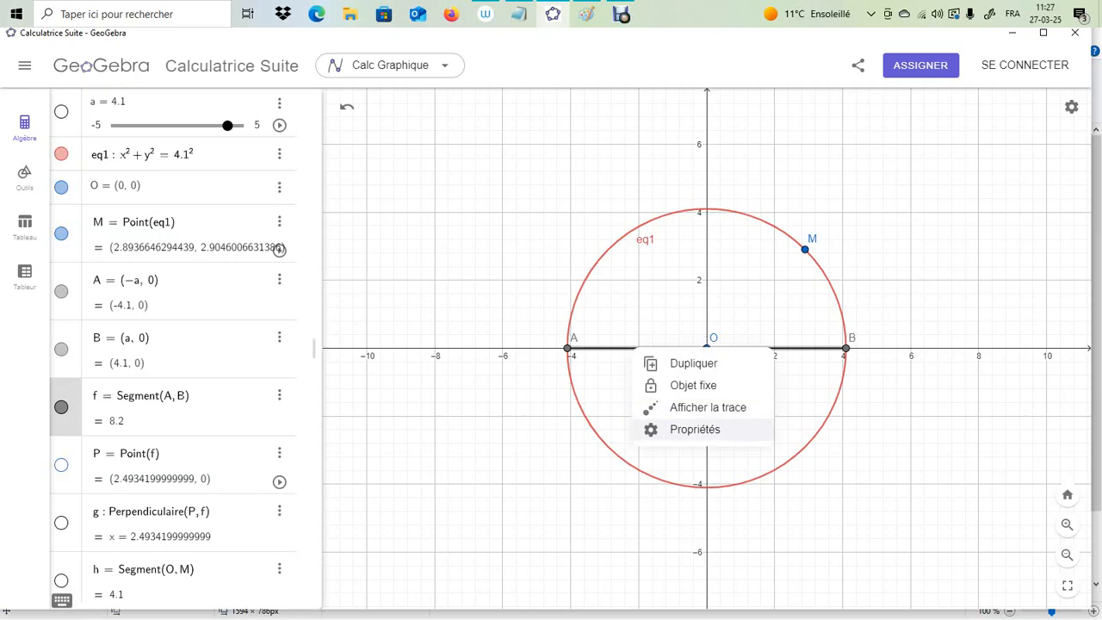
pyautogui.click(694, 429)
pyautogui.click(826, 100)
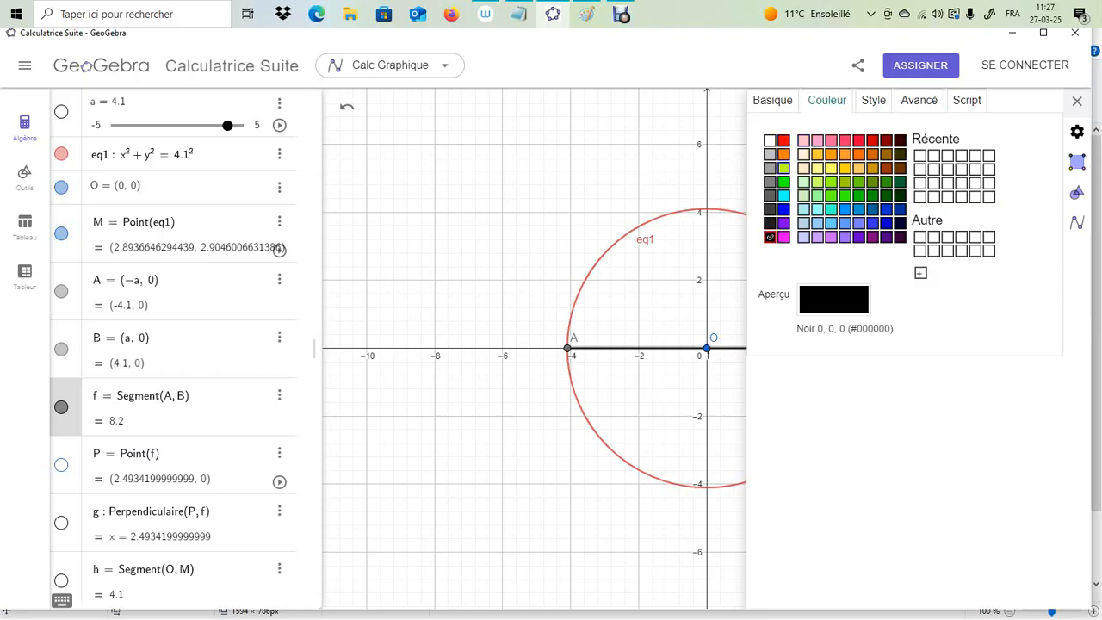
pyautogui.click(784, 208)
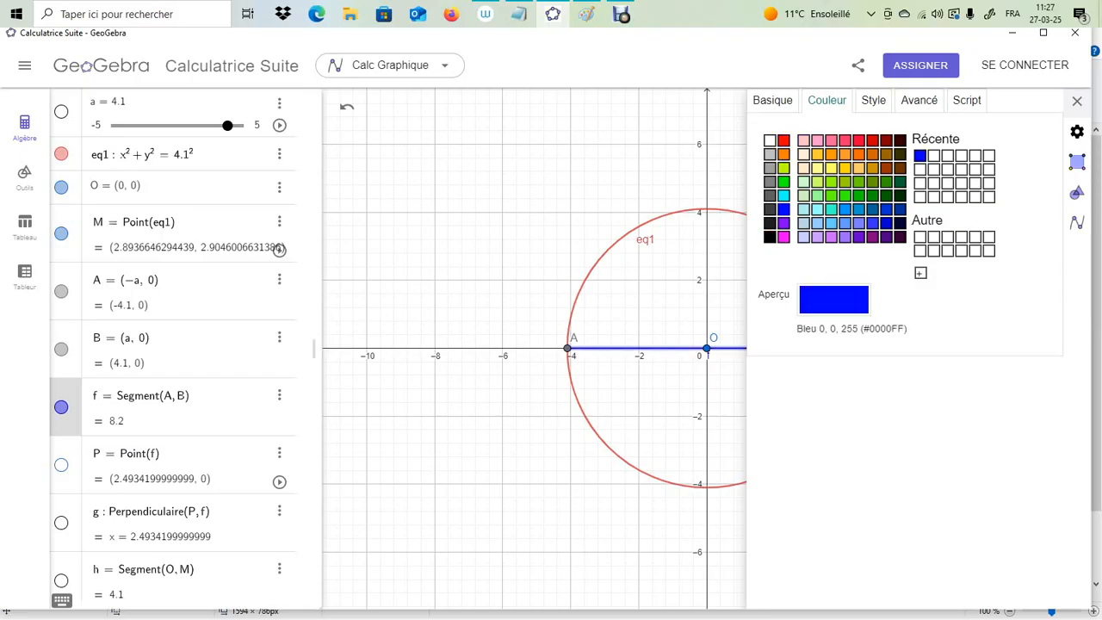
pyautogui.click(873, 100)
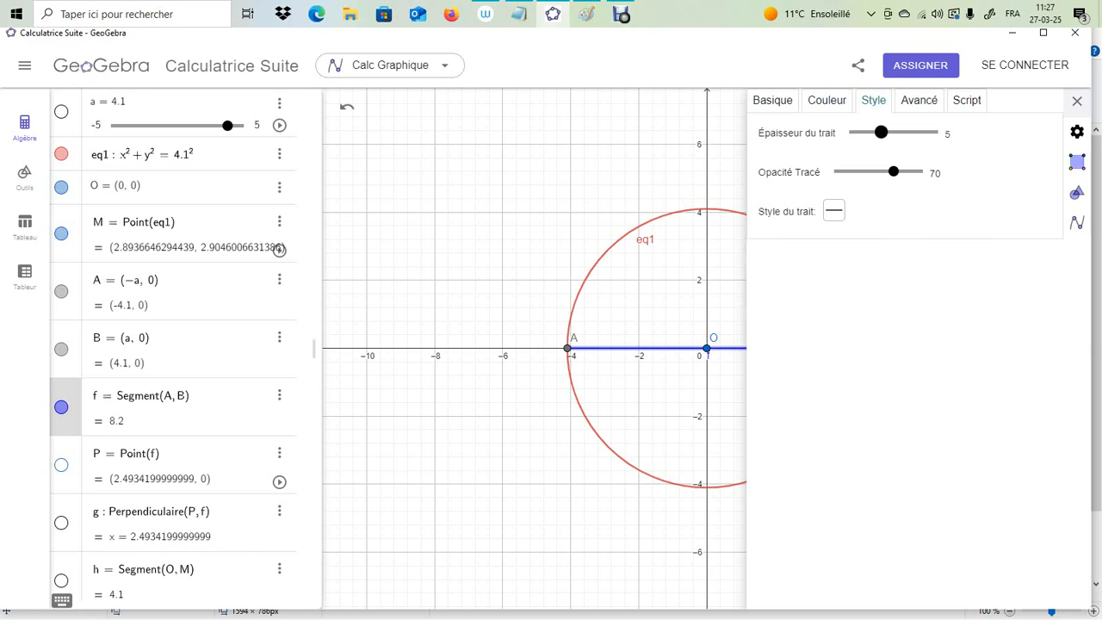
pyautogui.moveTo(880, 132); pyautogui.dragTo(894, 132)
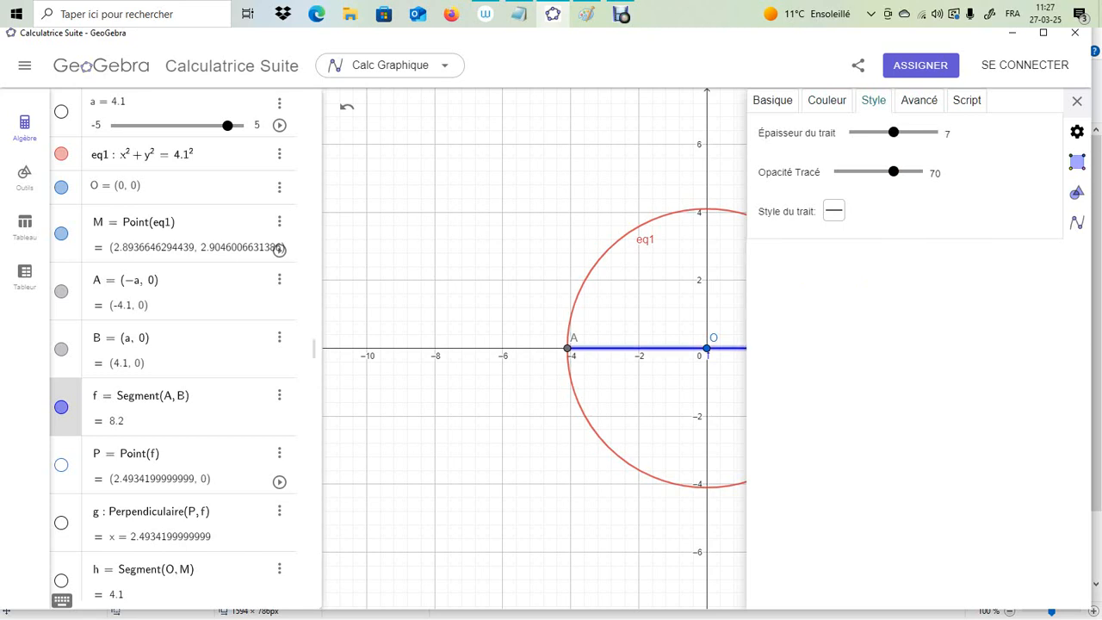
pyautogui.click(1076, 101)
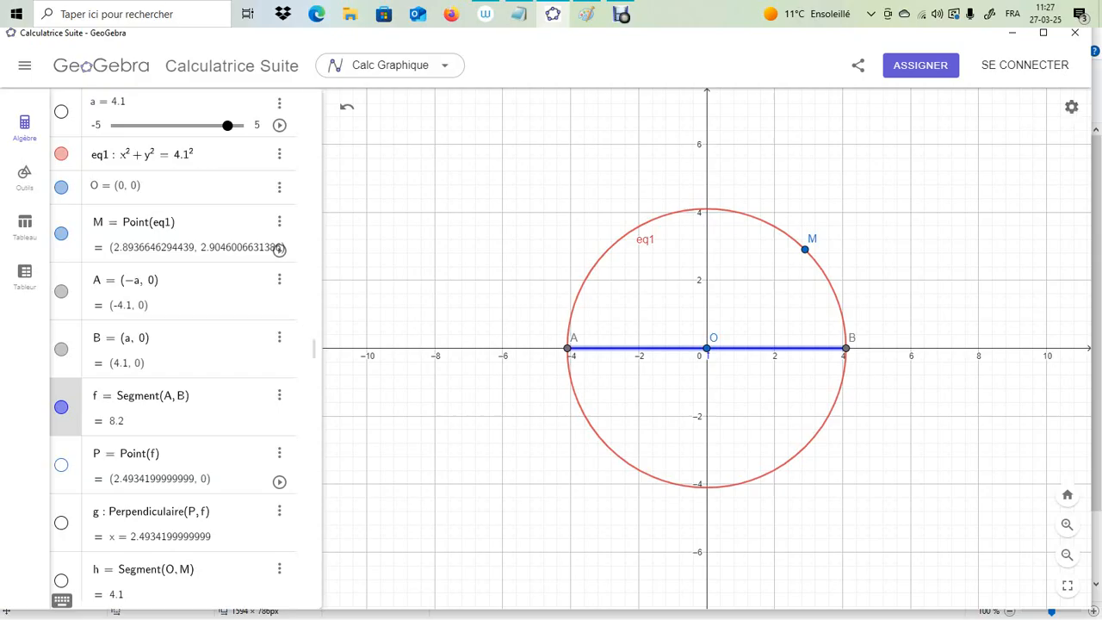
# Switch to Paint, underline the M of "MP" and sketch a perpendicular to AB through P with M near its upper end
pyautogui.click(588, 14)
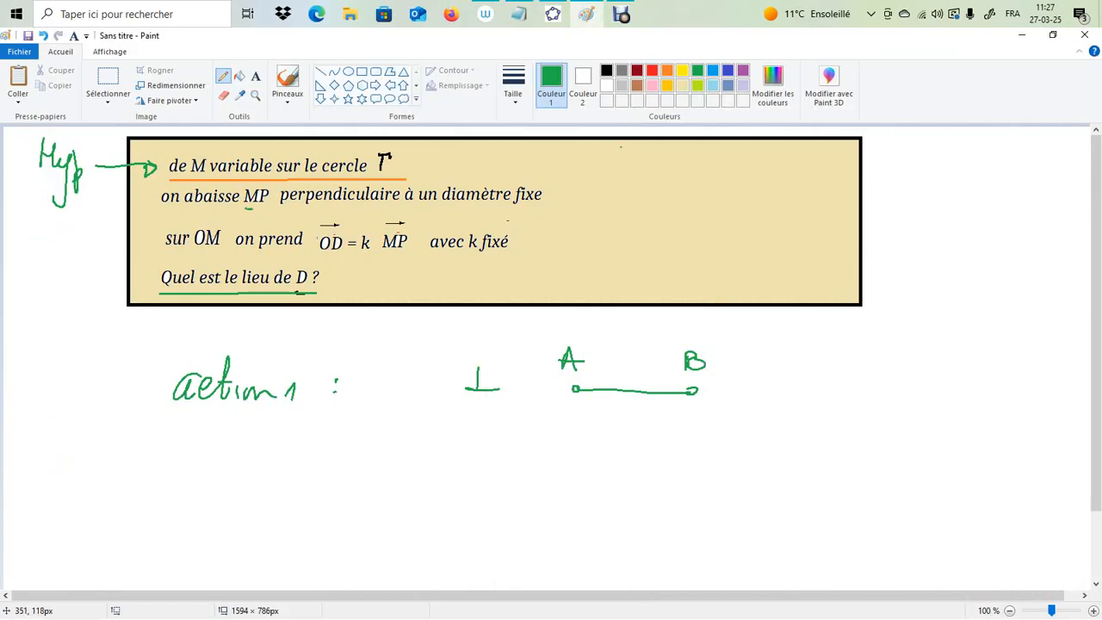
pyautogui.moveTo(244, 208); pyautogui.dragTo(256, 210)
pyautogui.moveTo(644, 323); pyautogui.dragTo(648, 475)
pyautogui.moveTo(633, 387); pyautogui.dragTo(630, 372)
pyautogui.click(642, 392)
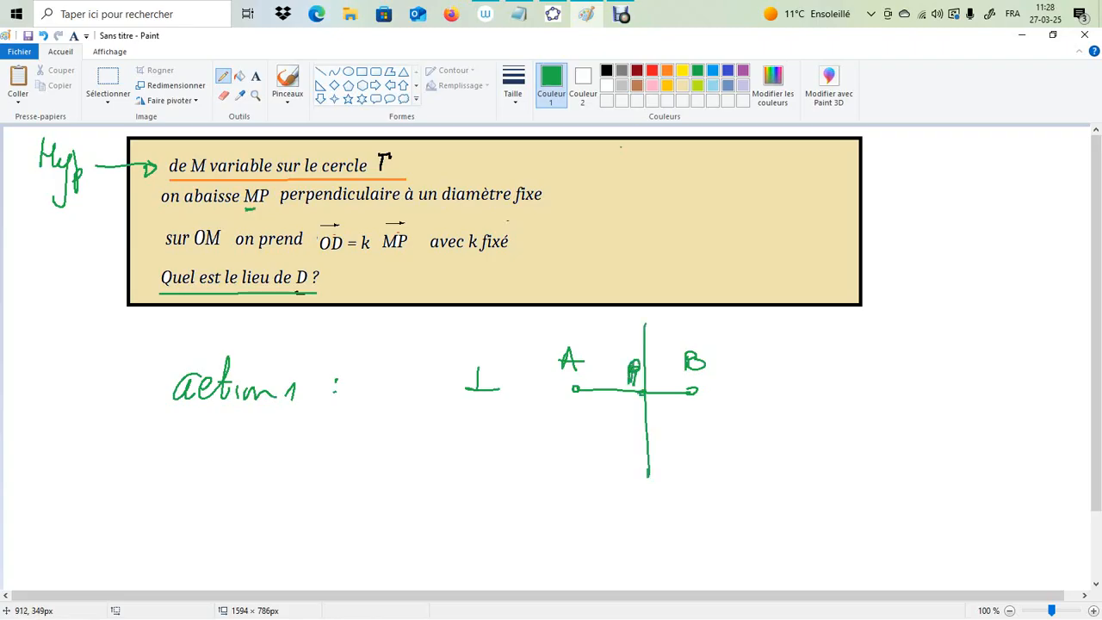
pyautogui.click(641, 331)
pyautogui.moveTo(659, 336)
pyautogui.mouseDown()
pyautogui.moveTo(666, 318)
pyautogui.moveTo(672, 339)
pyautogui.mouseUp()
pyautogui.click(223, 95)
pyautogui.click(223, 75)
# Switch to GeoGebra and show point P on segment f and the perpendicular line g
pyautogui.click(553, 13)
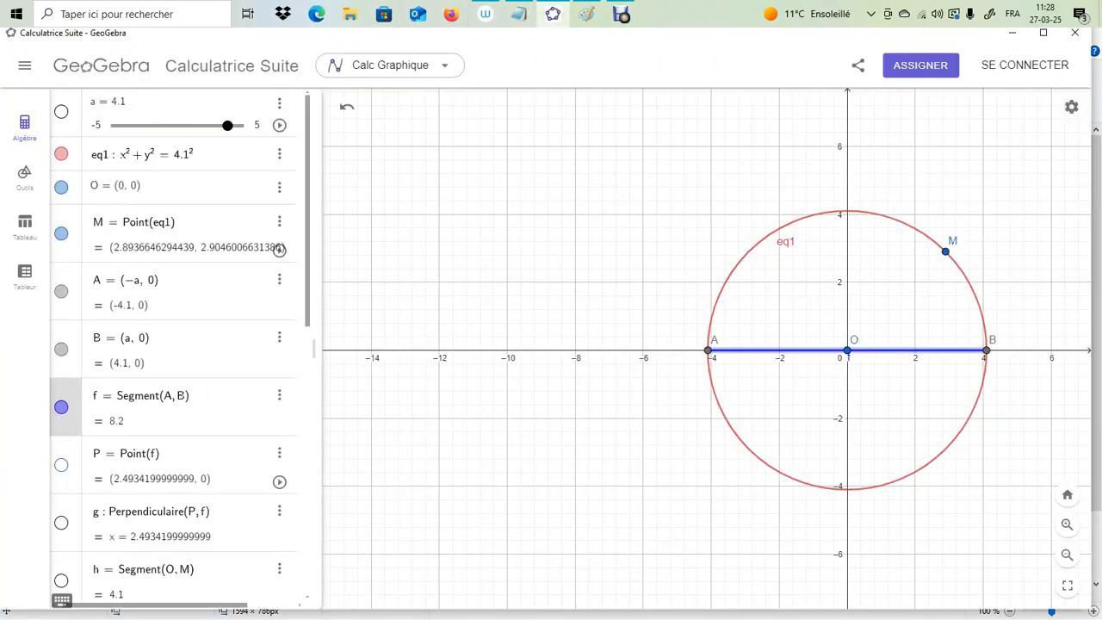
pyautogui.click(61, 464)
pyautogui.click(61, 522)
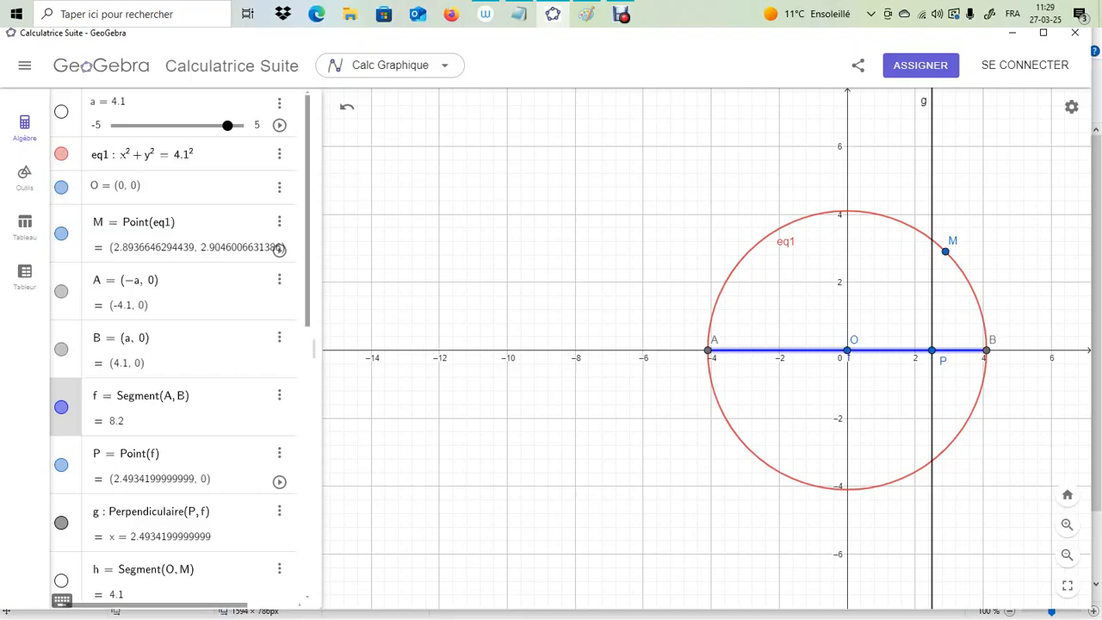
# Try to redefine line g as Perpendiculaire(P, M)
pyautogui.click(206, 511)
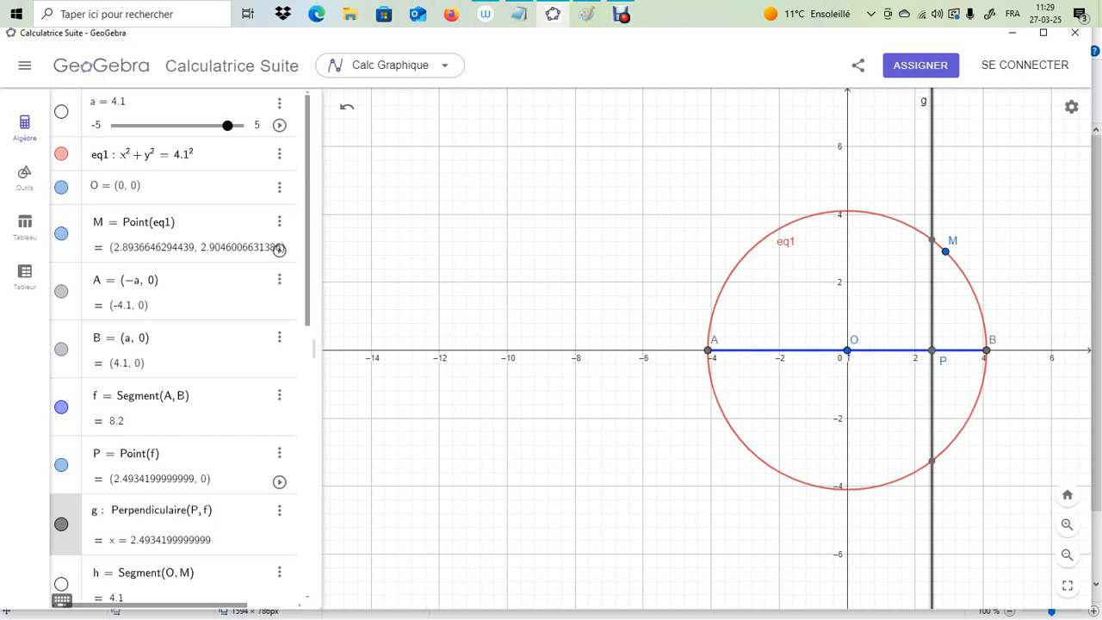
pyautogui.press('BackSpace')
pyautogui.write('M')
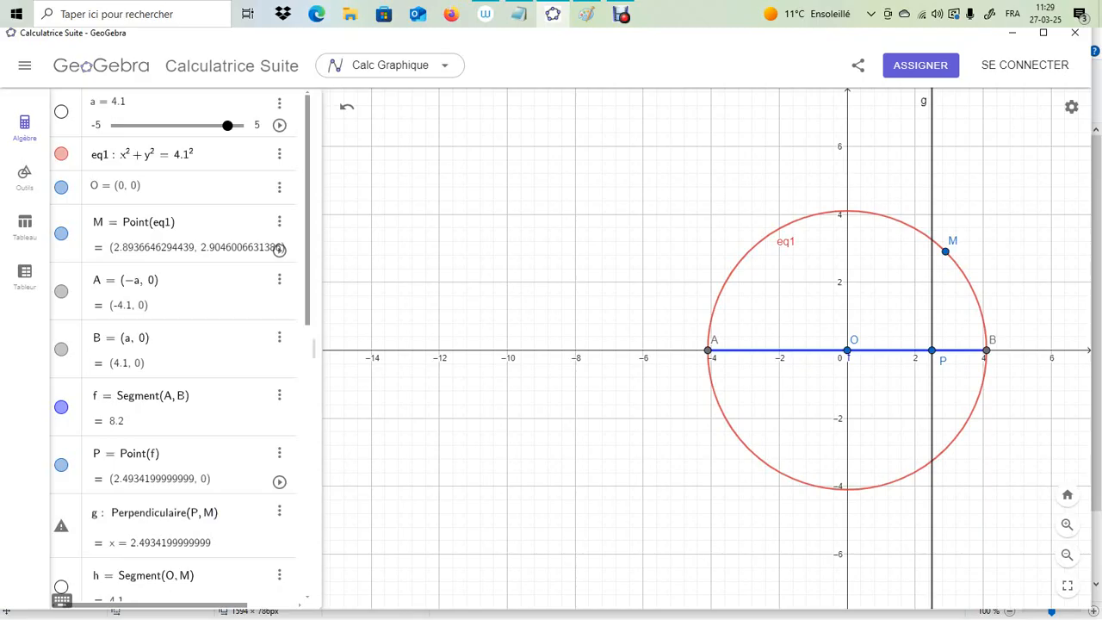
# Delete line g, segments h and i, slider k with its dependent objects, and vector u
pyautogui.scroll(-2, 172, 344)
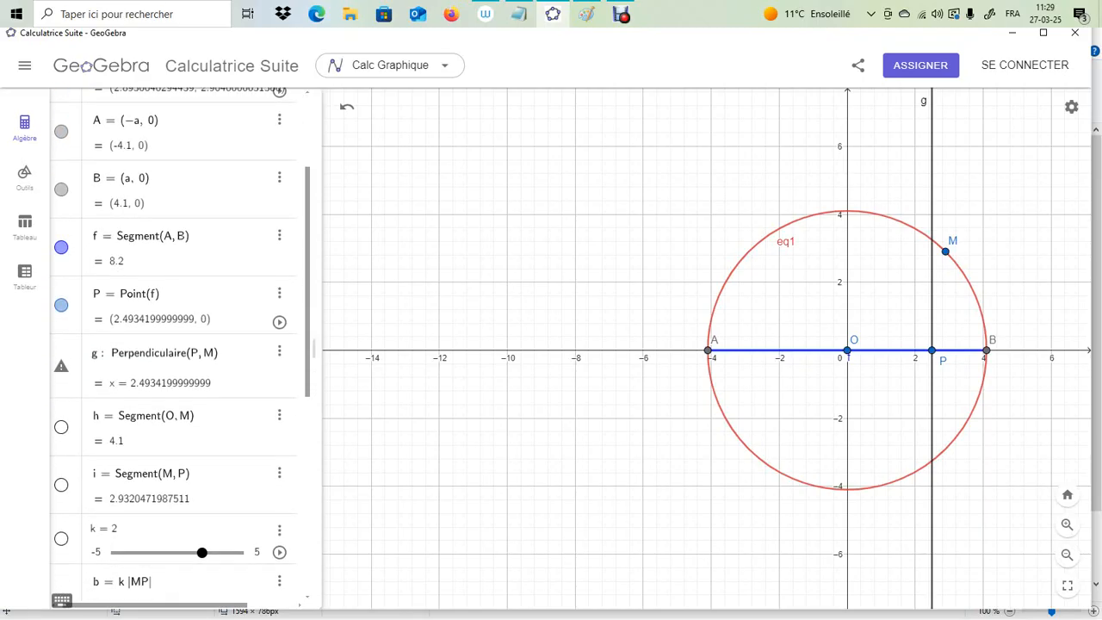
pyautogui.click(279, 352)
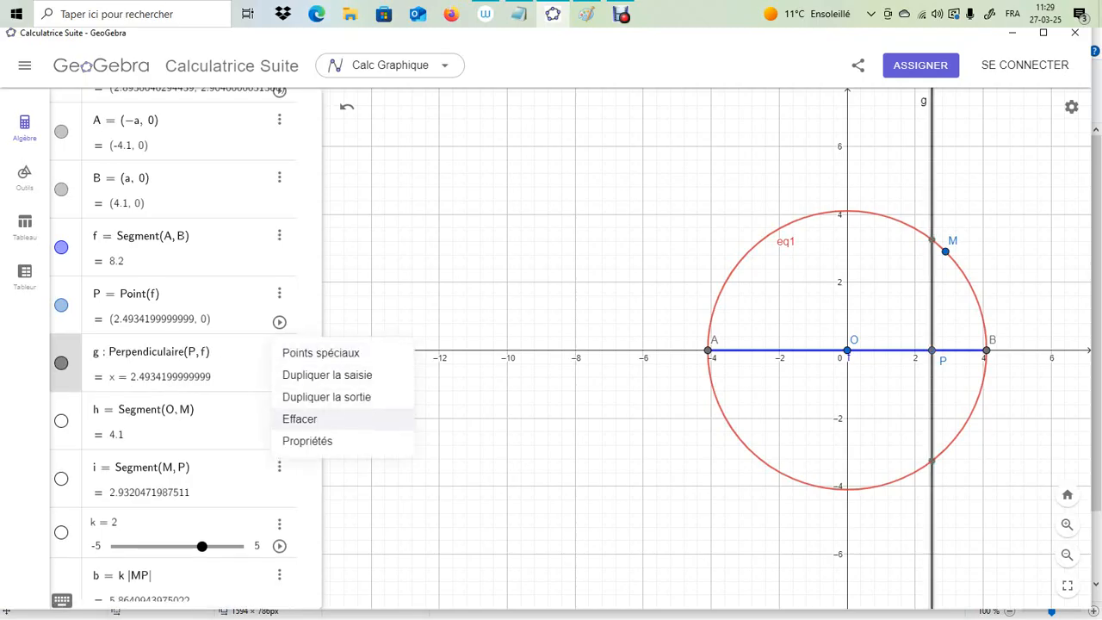
pyautogui.click(299, 418)
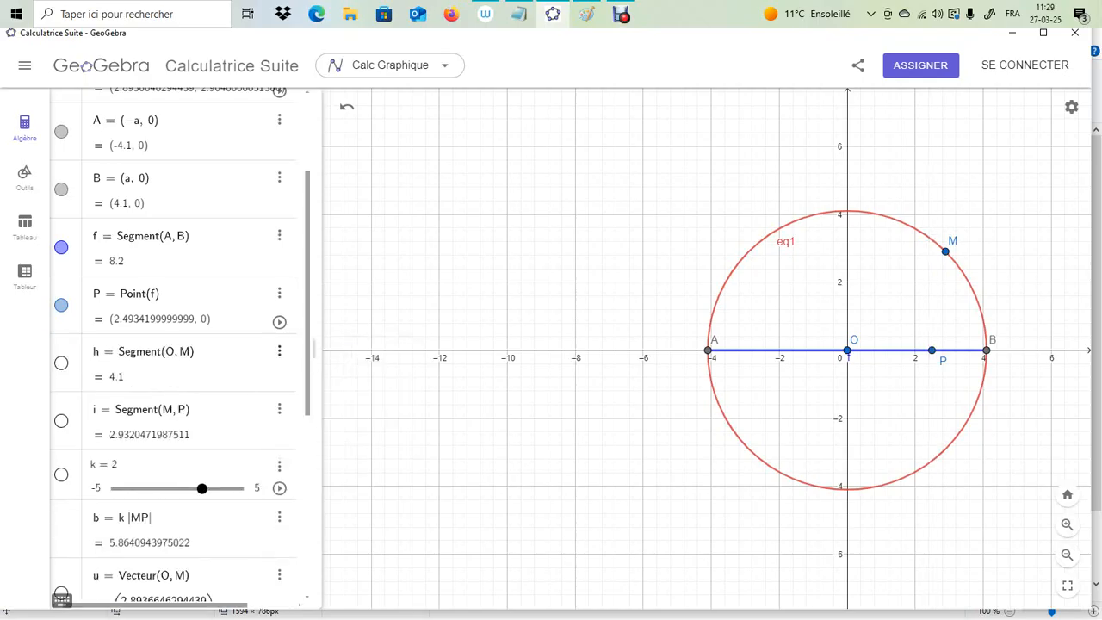
pyautogui.click(279, 351)
pyautogui.click(301, 396)
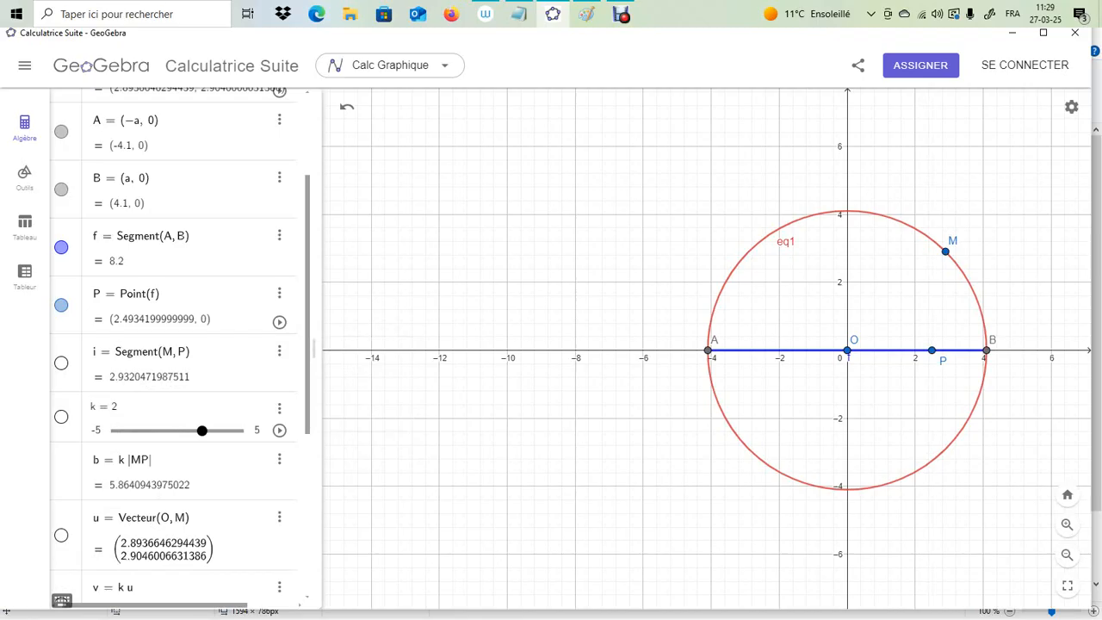
pyautogui.click(279, 351)
pyautogui.click(300, 396)
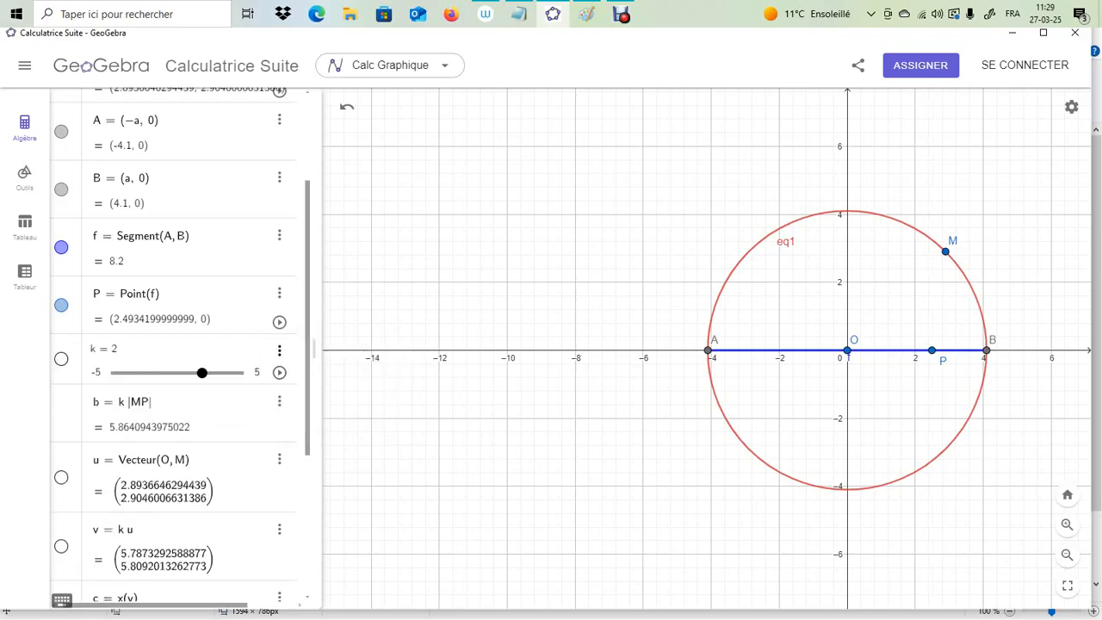
pyautogui.click(279, 350)
pyautogui.click(301, 396)
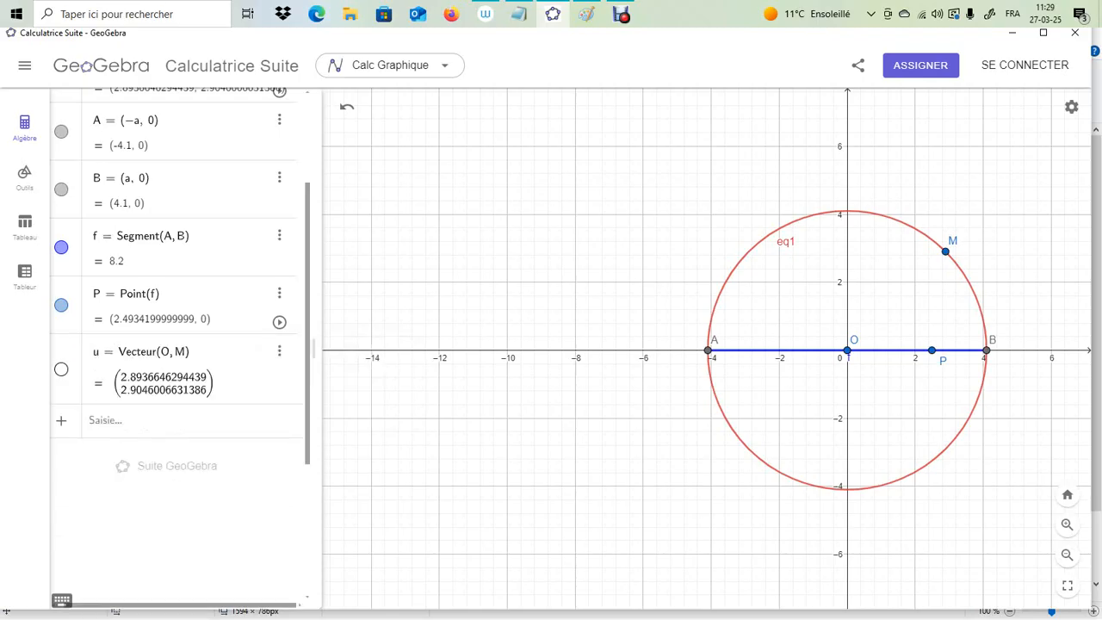
pyautogui.click(278, 350)
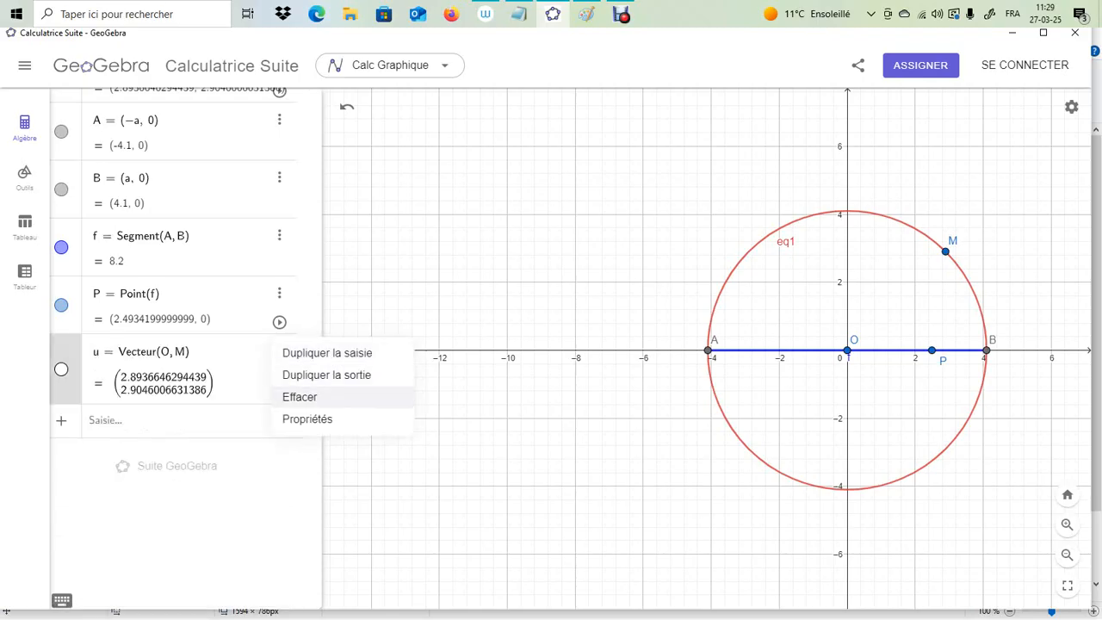
pyautogui.click(301, 397)
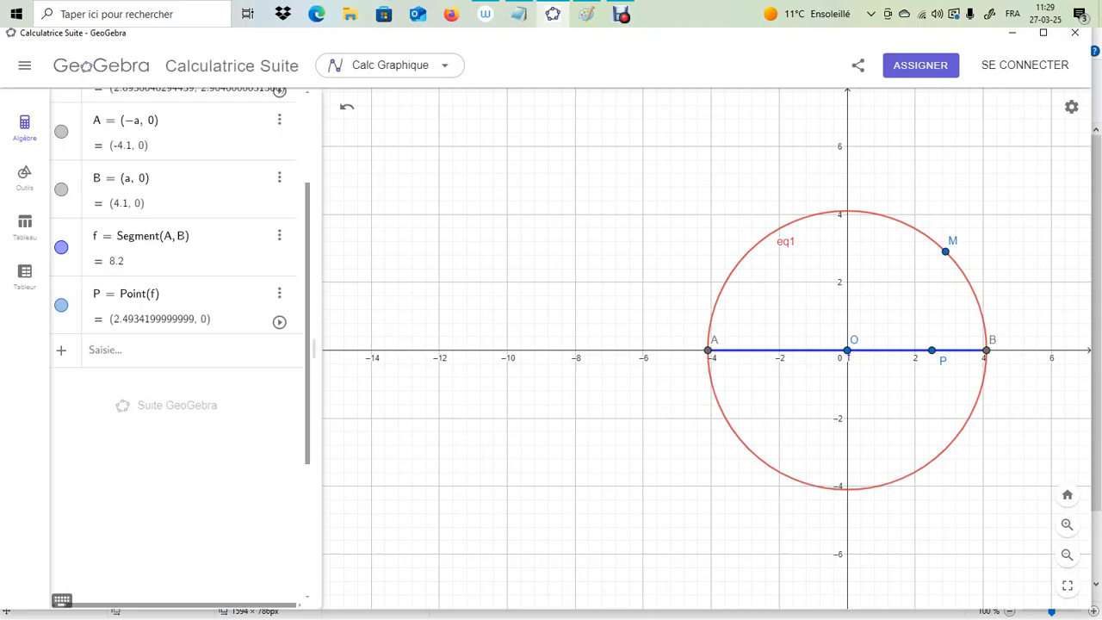
# Glance at the sketch in Paint and, back in GeoGebra, delete point P from segment AB
pyautogui.click(586, 13)
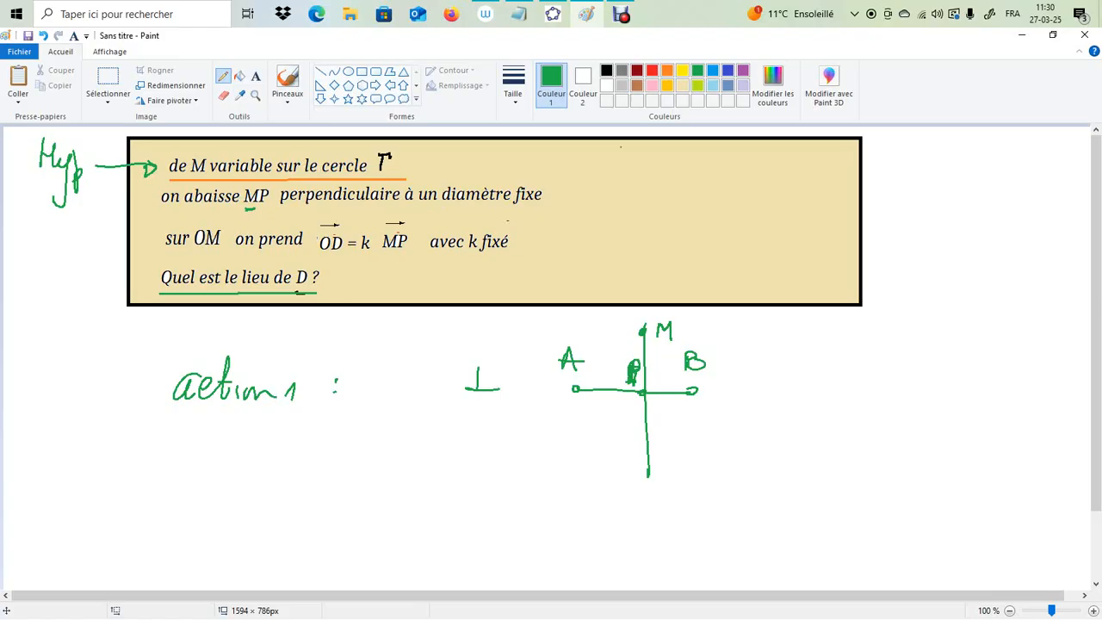
pyautogui.click(553, 14)
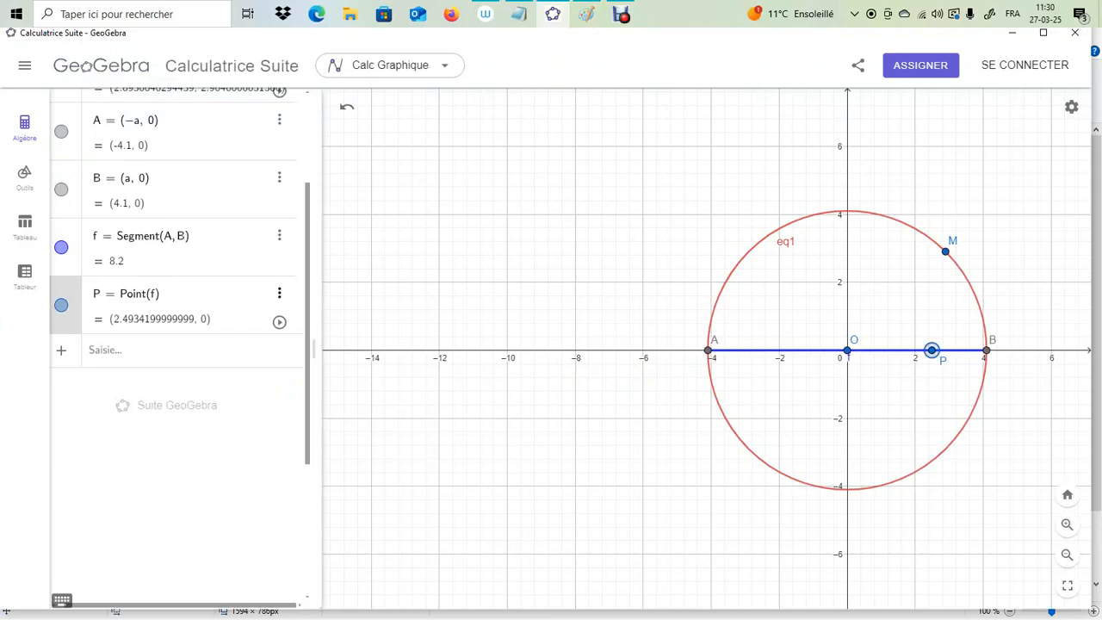
pyautogui.click(279, 293)
pyautogui.click(301, 339)
pyautogui.click(172, 292)
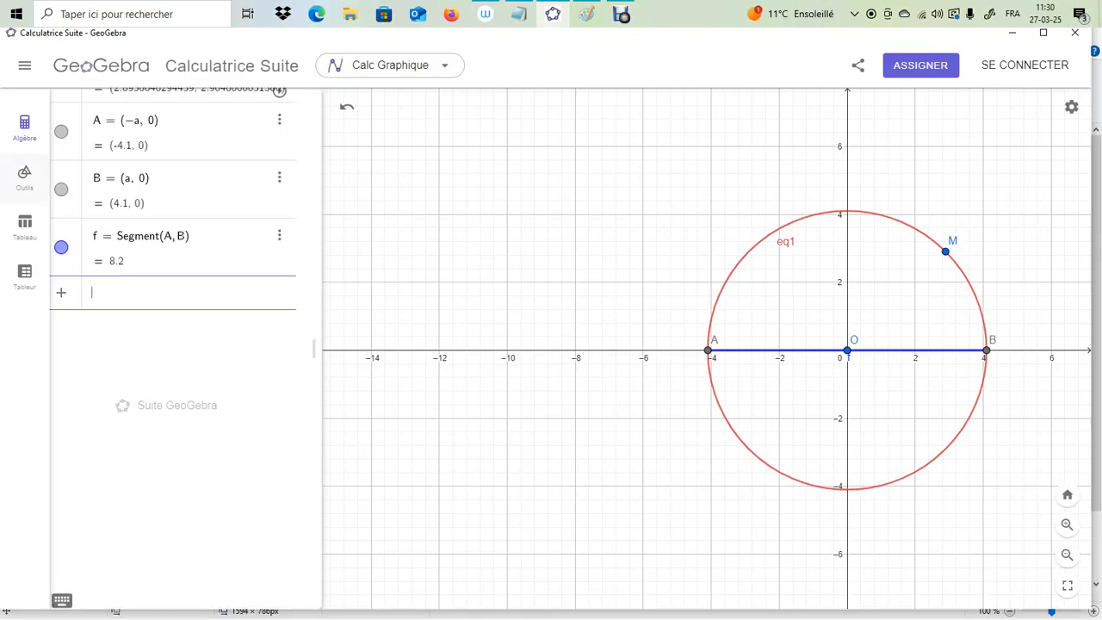
# Construct the perpendicular to segment AB through M and mark its intersection point with the segment
pyautogui.click(24, 177)
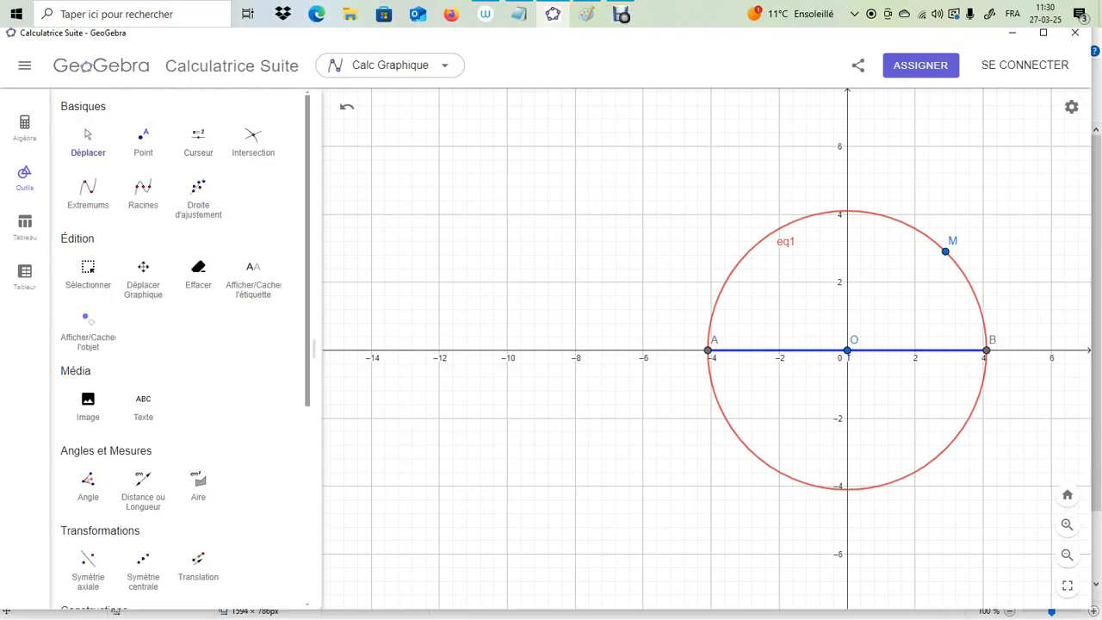
pyautogui.scroll(-3, 181, 344)
pyautogui.scroll(-3, 181, 345)
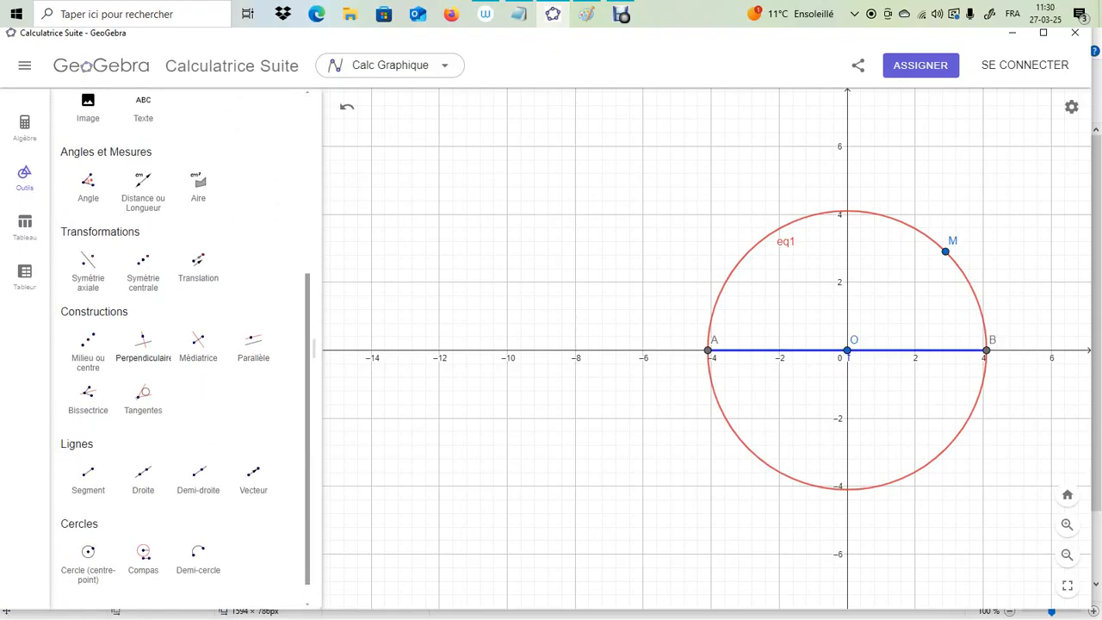
pyautogui.click(143, 344)
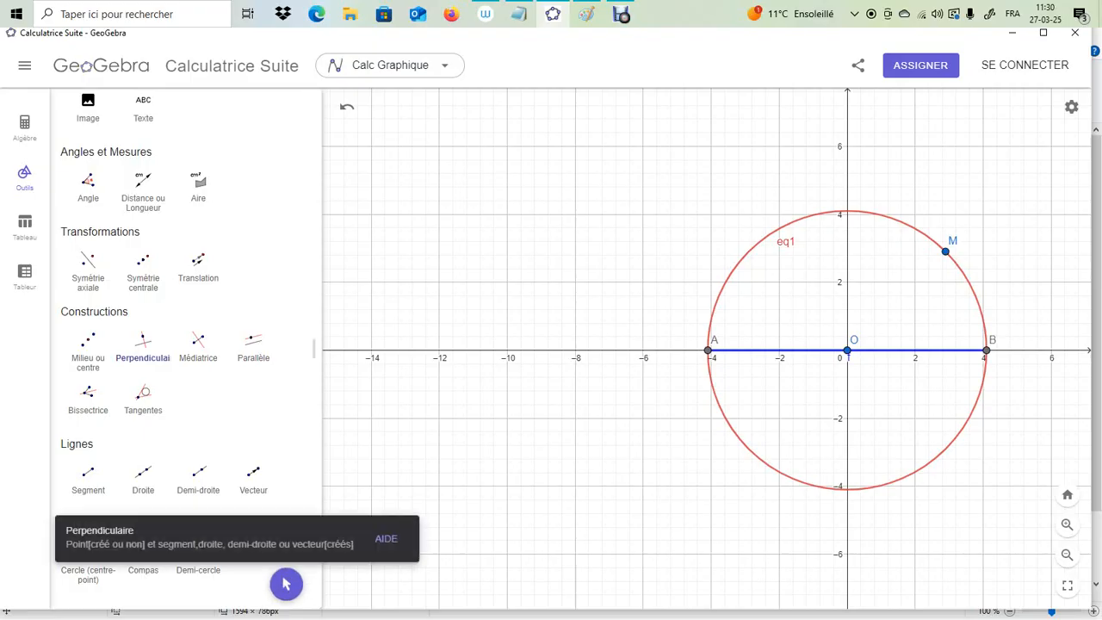
pyautogui.click(936, 351)
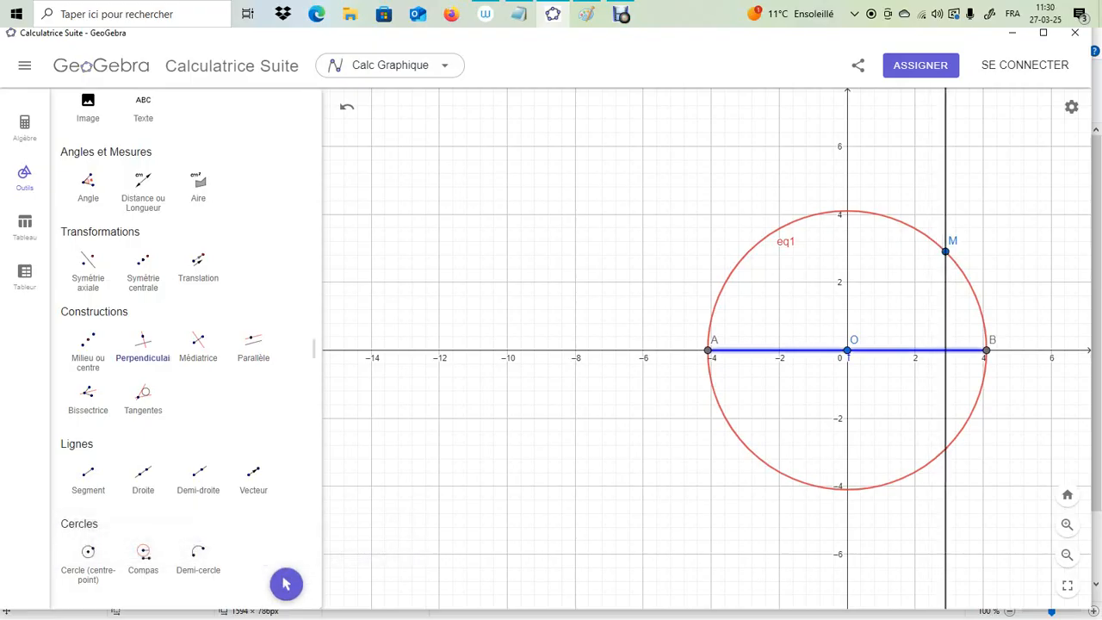
pyautogui.click(945, 252)
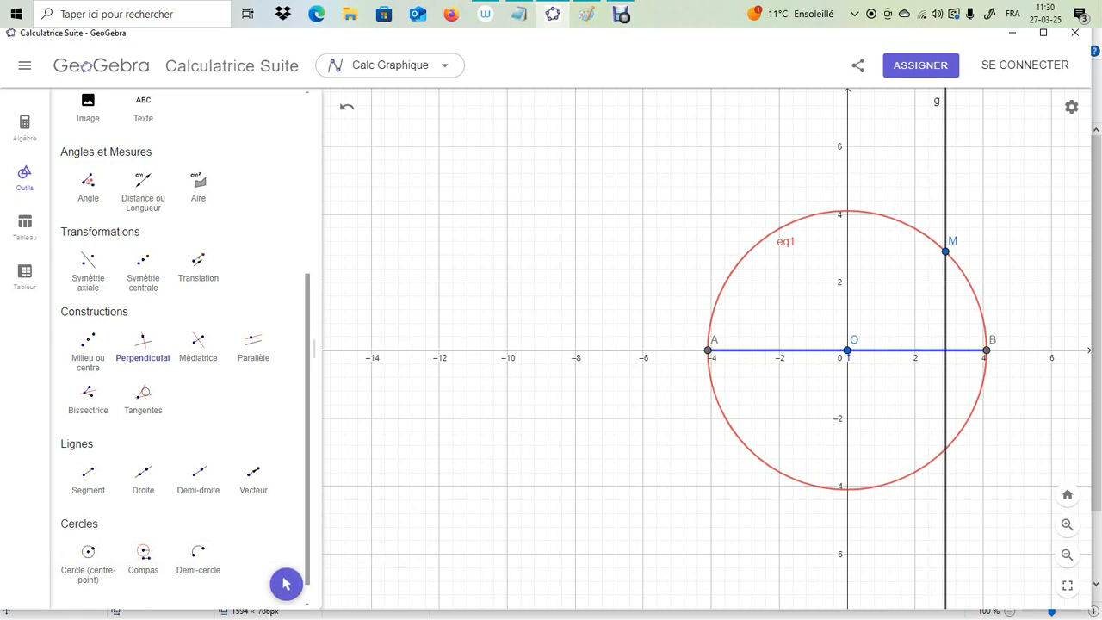
pyautogui.scroll(5, 181, 344)
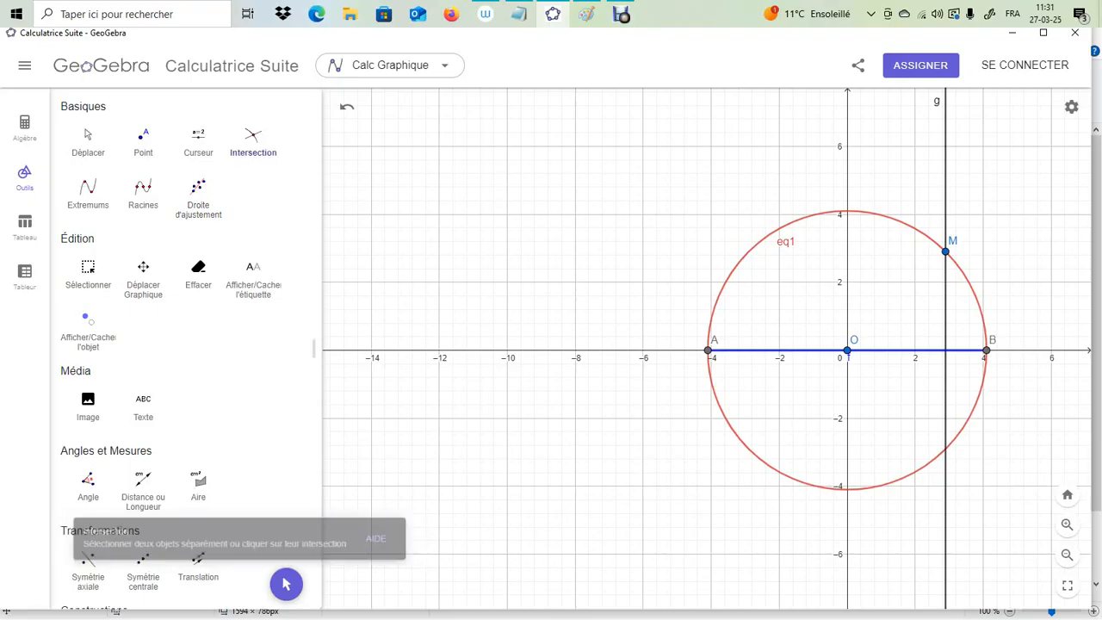
pyautogui.click(944, 351)
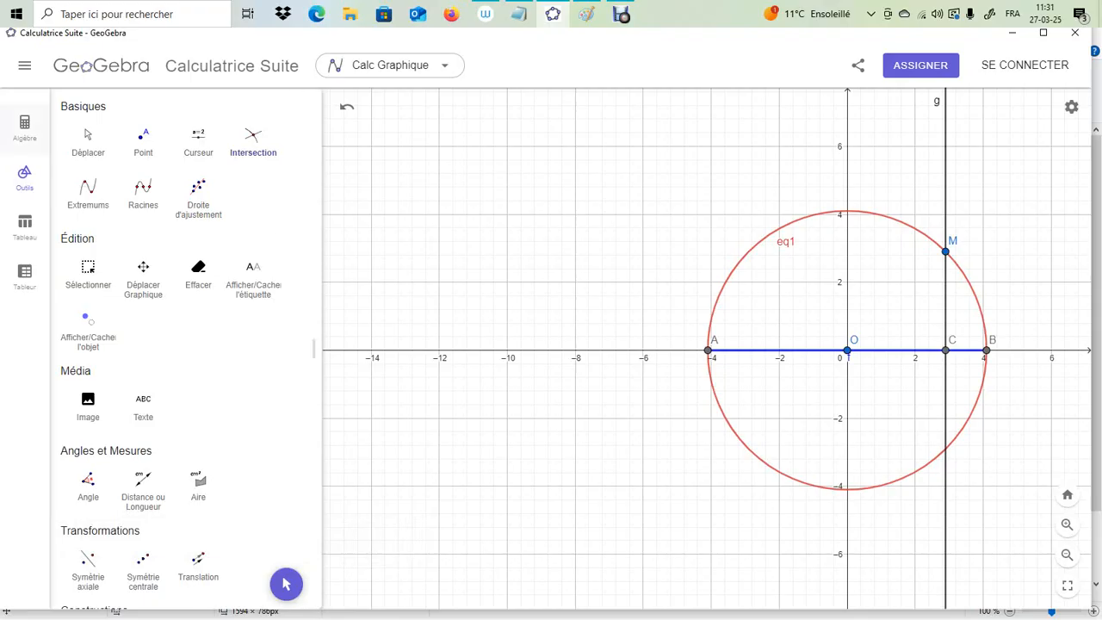
# Rename the intersection point C of line g with the x-axis as P
pyautogui.click(24, 129)
pyautogui.scroll(-3, 172, 302)
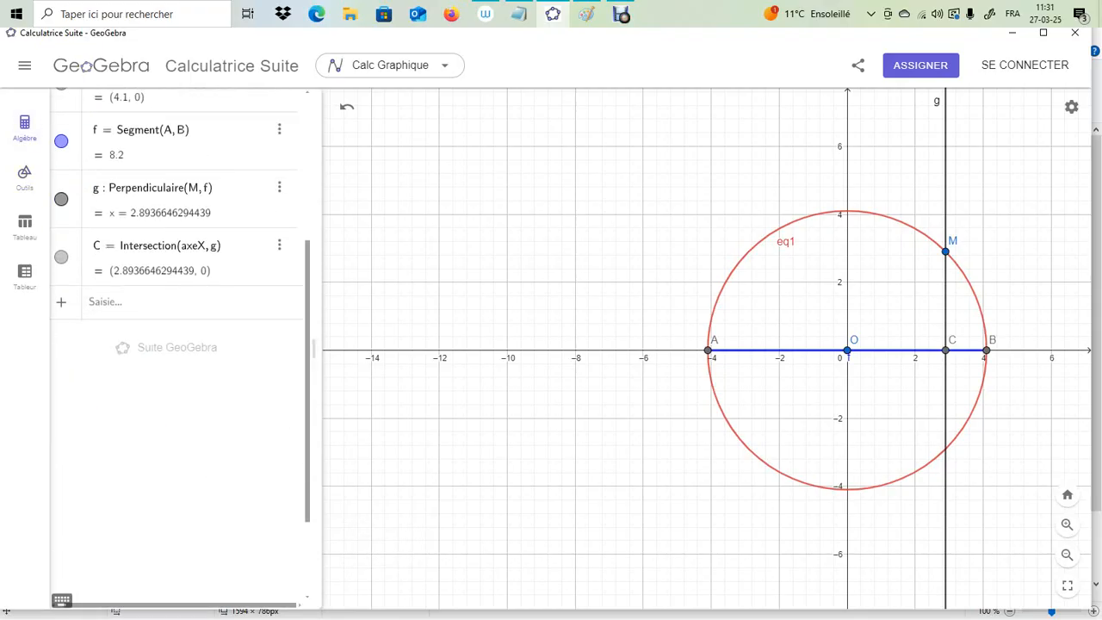
pyautogui.click(99, 245)
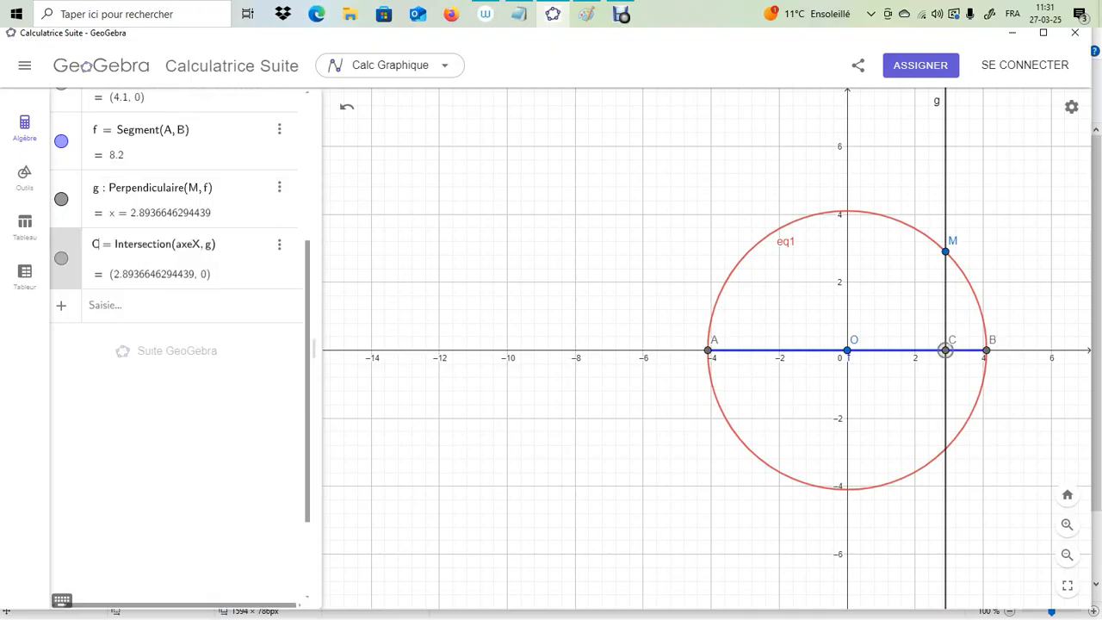
pyautogui.press('BackSpace')
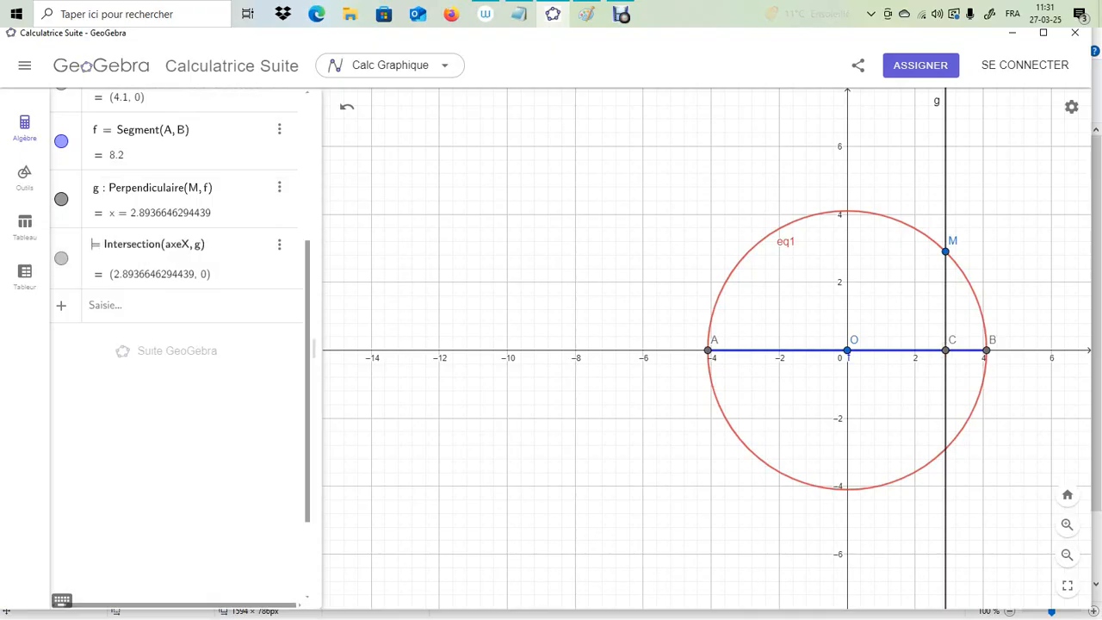
pyautogui.write('P')
pyautogui.press('Return')
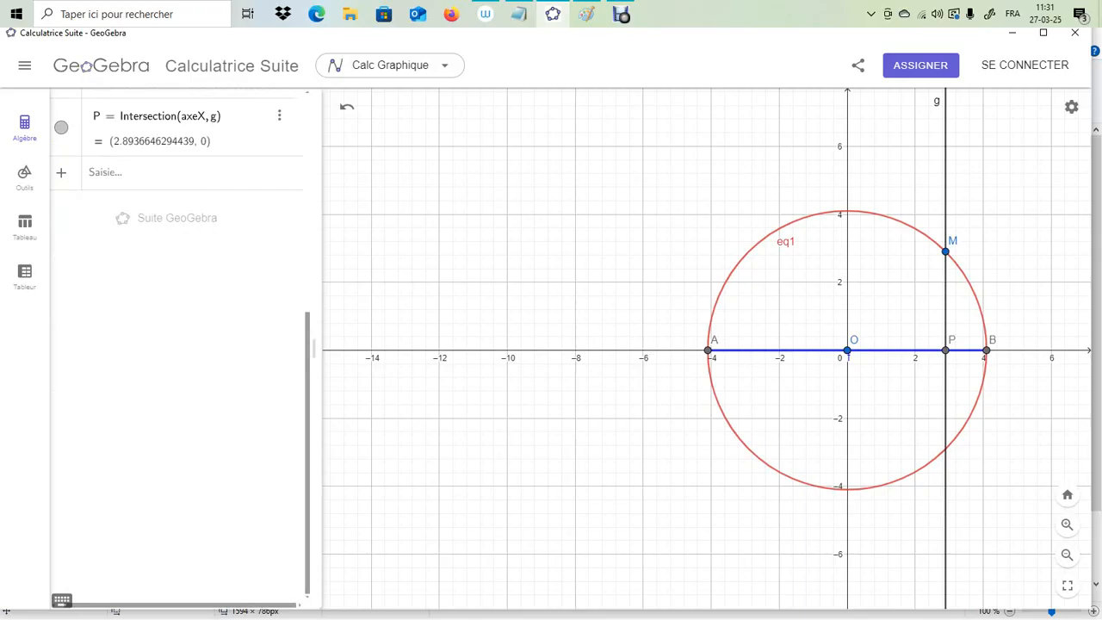
# Animate point M along the circle to watch the perpendicular and point P follow, and stop the animation
pyautogui.scroll(5, 278, 111)
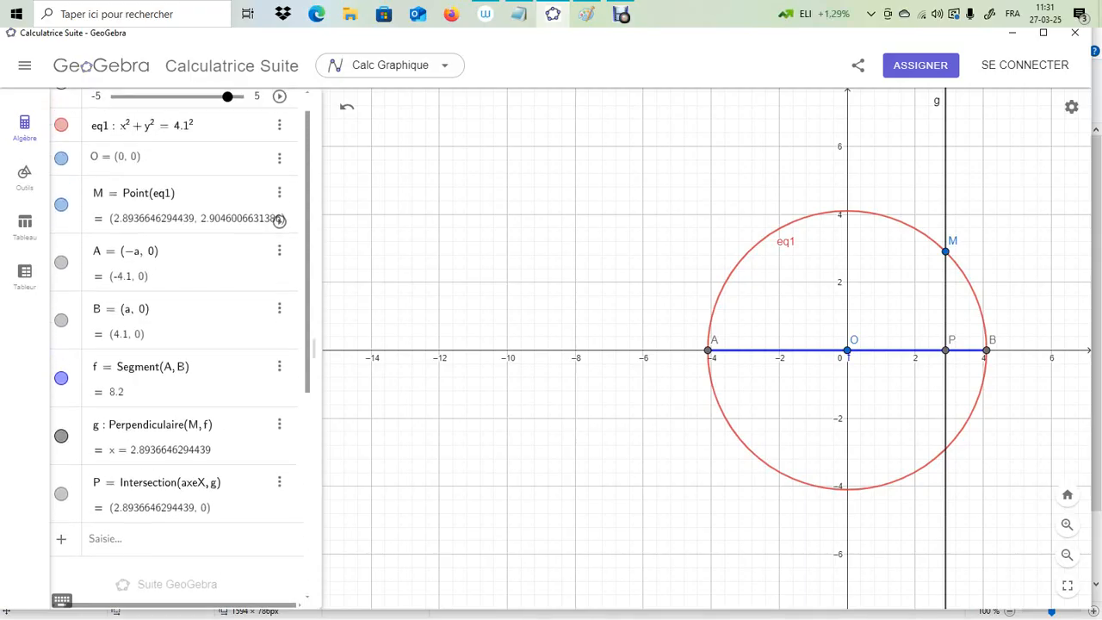
pyautogui.click(279, 221)
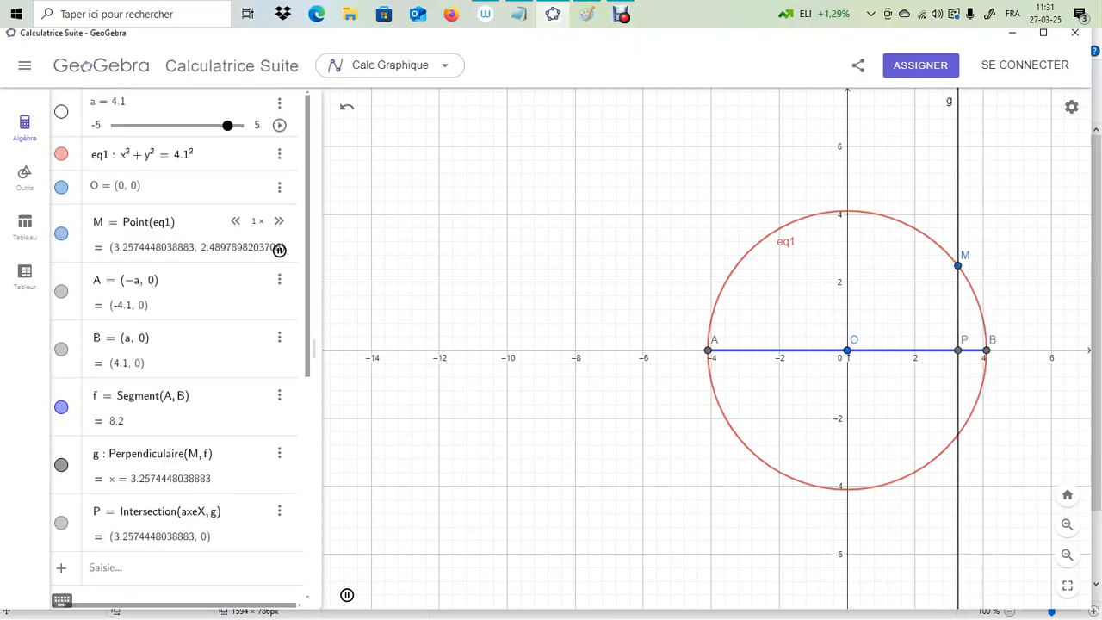
pyautogui.click(278, 248)
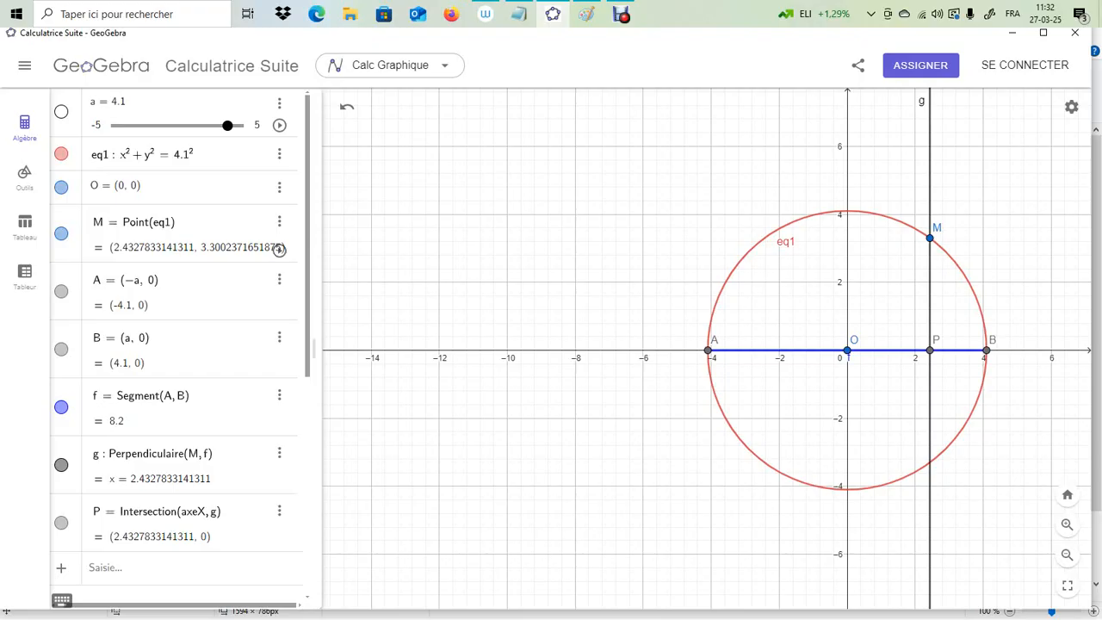
# Switch to Paint, underline the second line of the problem statement with a straight orange line, and return to GeoGebra
pyautogui.hotkey('alt', 'Tab')
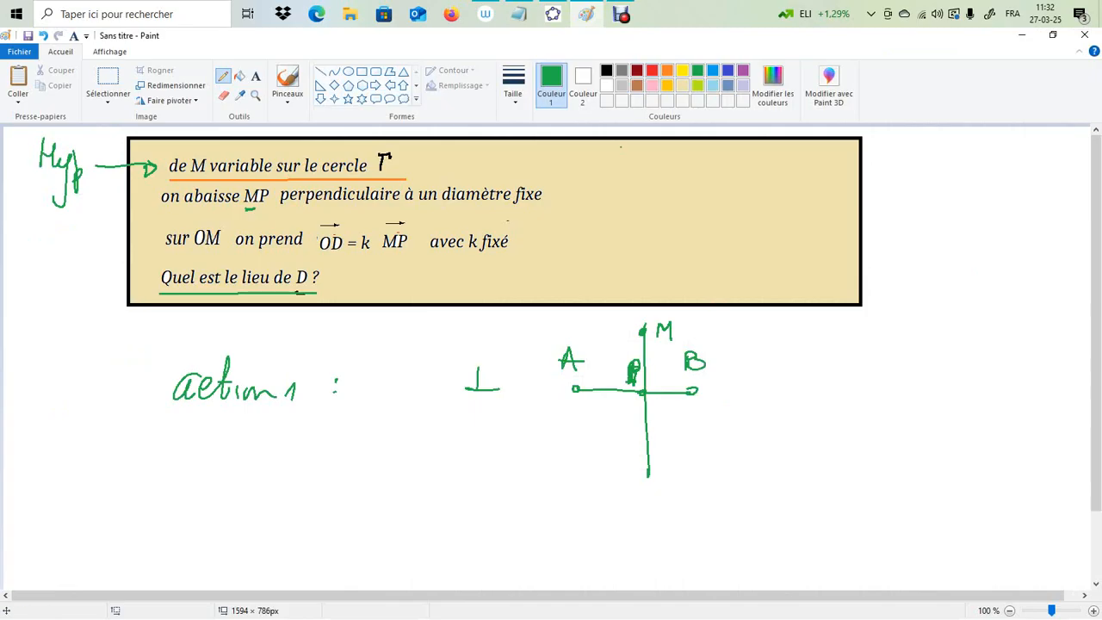
pyautogui.click(666, 70)
pyautogui.click(321, 70)
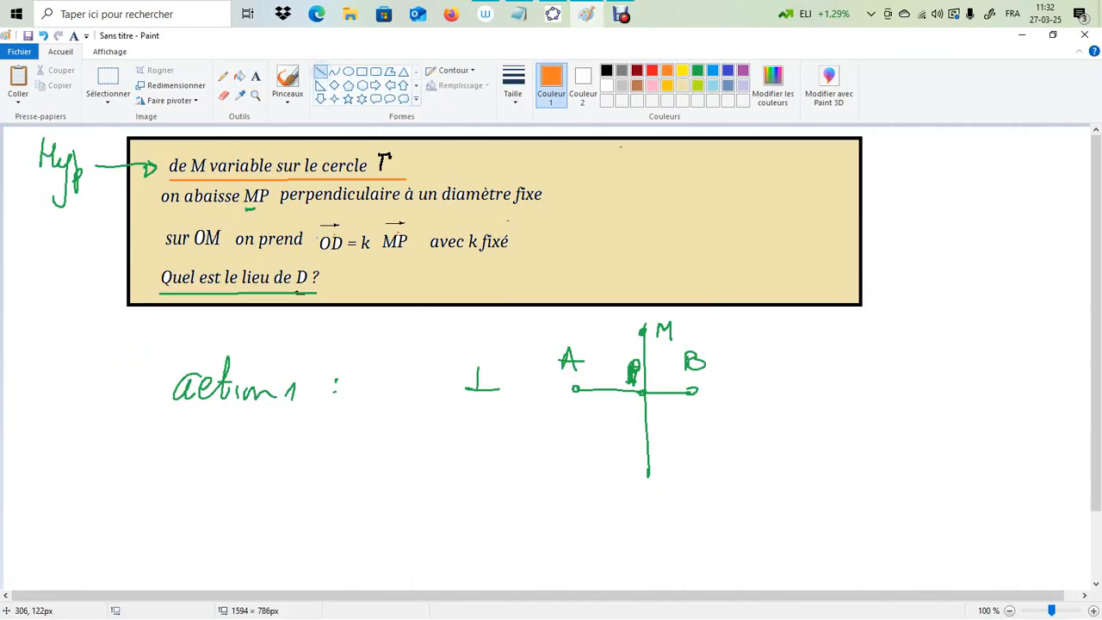
pyautogui.moveTo(162, 215); pyautogui.dragTo(544, 216)
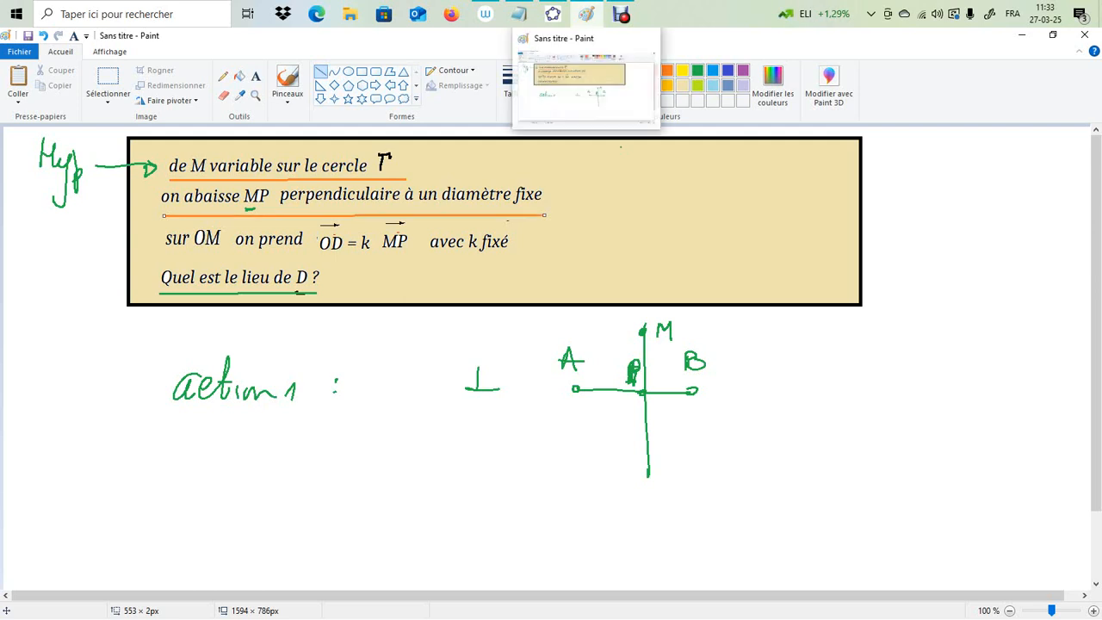
pyautogui.click(553, 14)
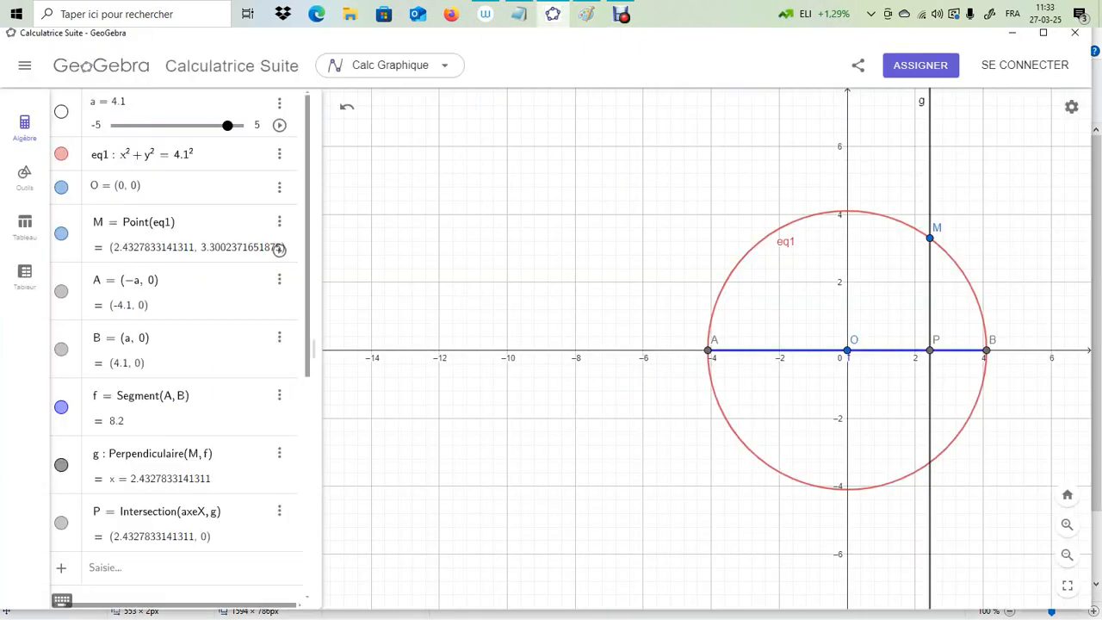
pyautogui.click(200, 511)
pyautogui.write('seg')
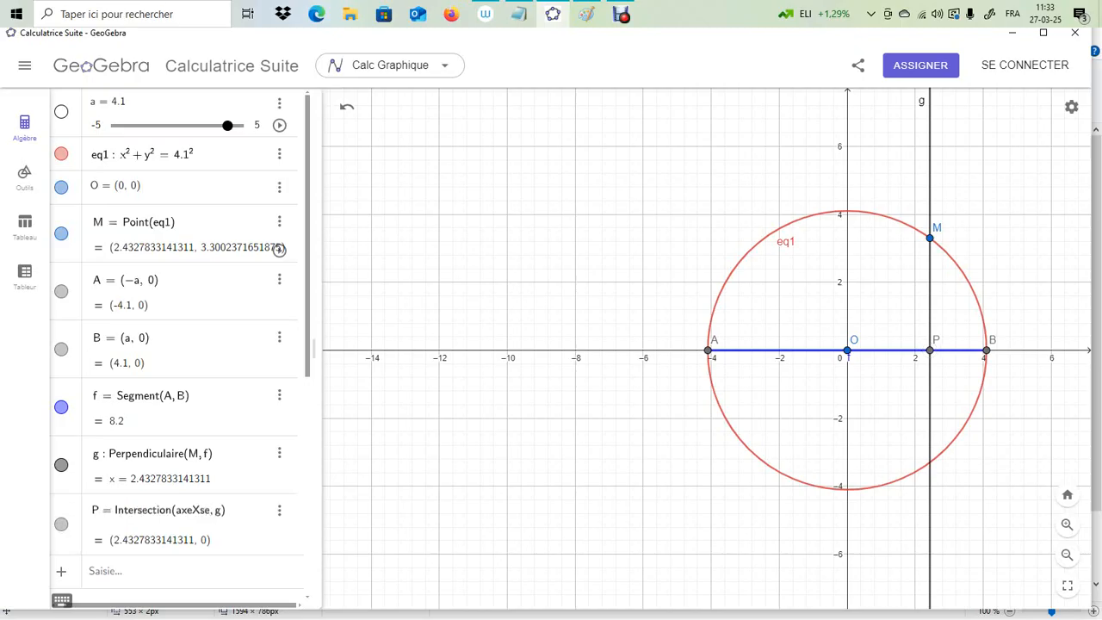
pyautogui.write('ment()')
pyautogui.write('O, M')
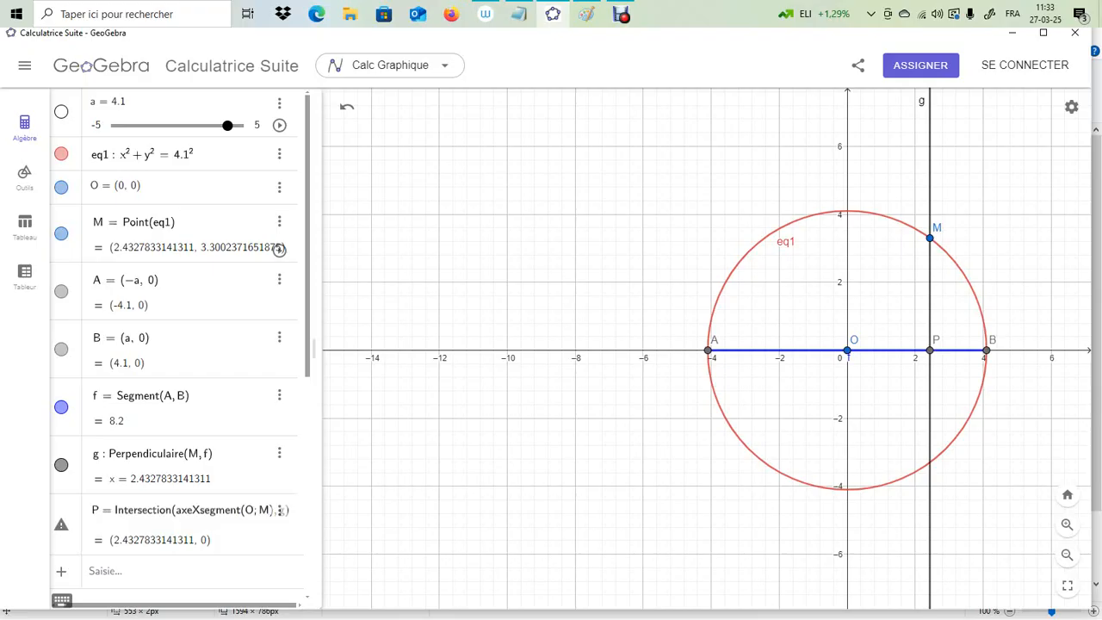
pyautogui.click(279, 511)
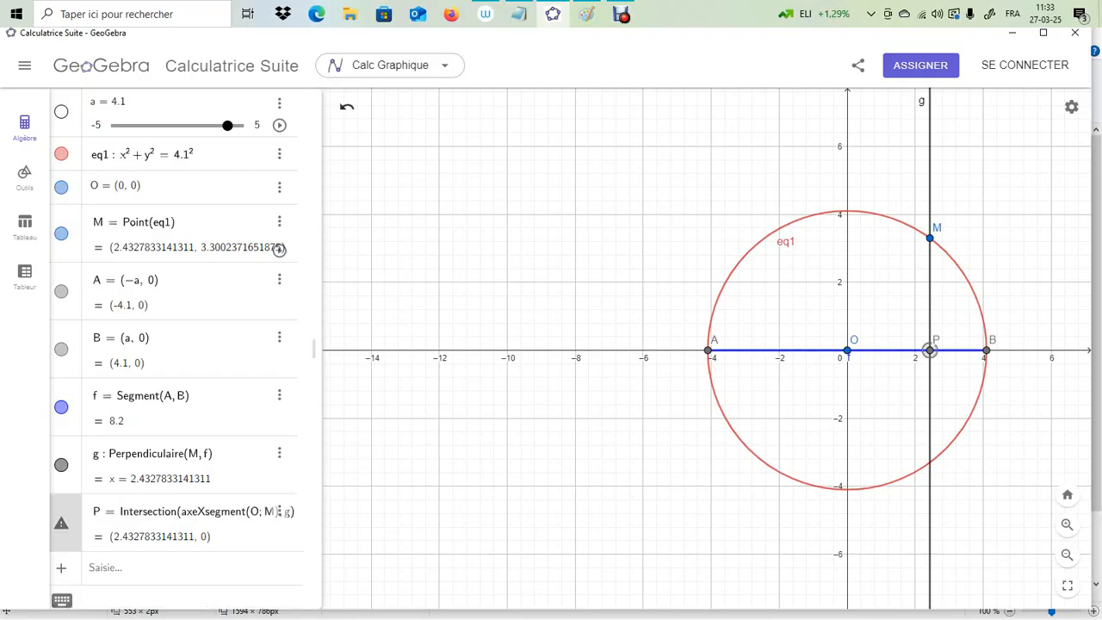
pyautogui.click(346, 106)
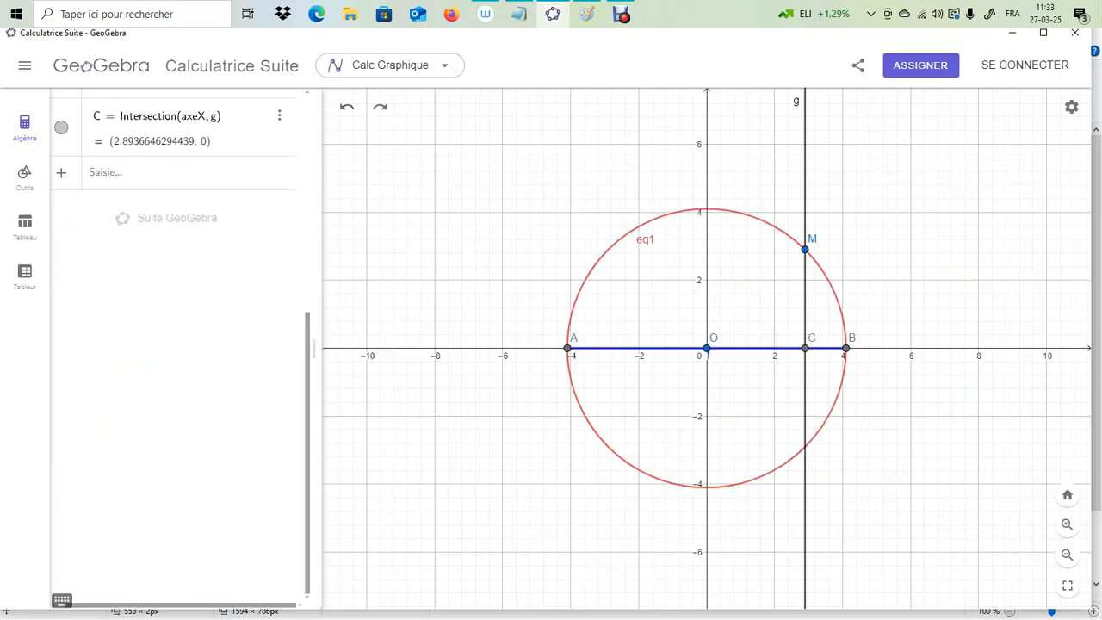
# Run the animation of point M on the circle to check the restored figure, and stop it
pyautogui.scroll(5, 278, 249)
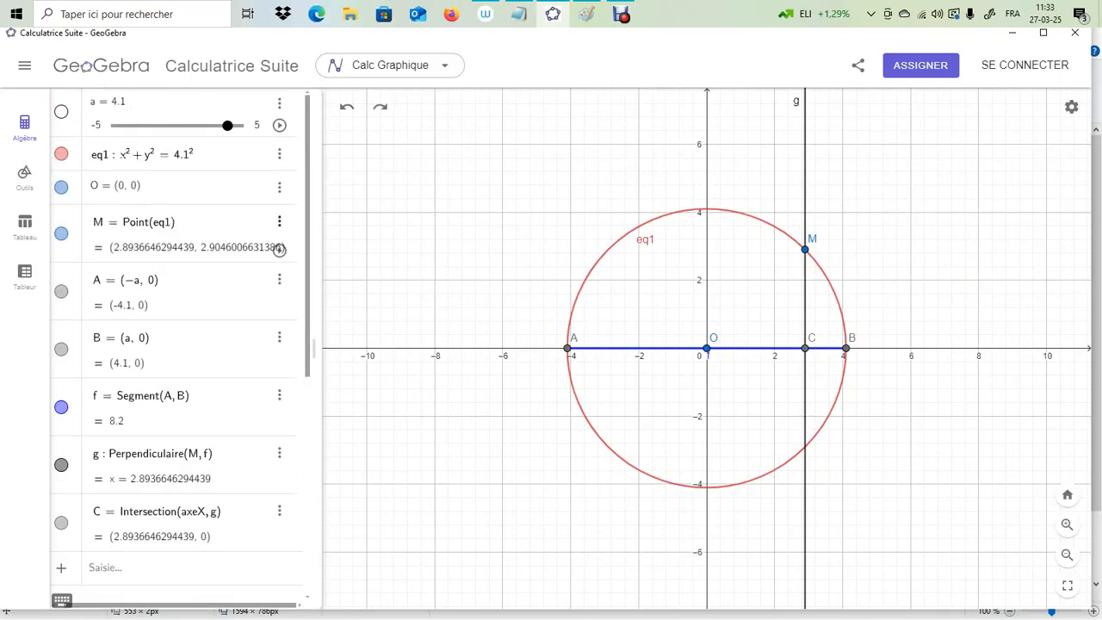
pyautogui.click(279, 249)
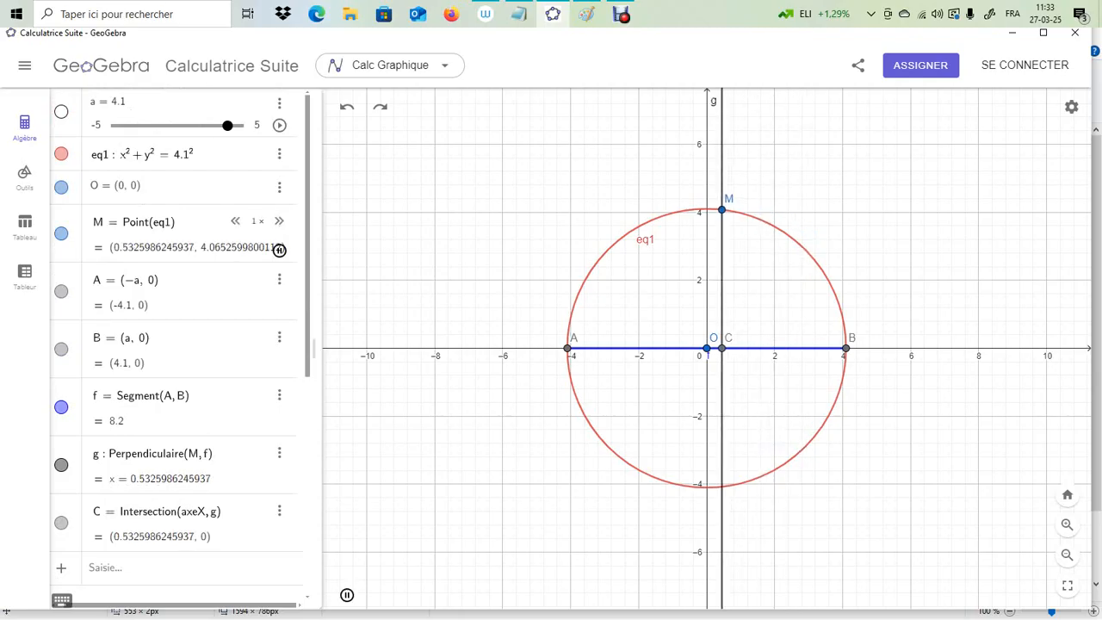
pyautogui.click(279, 249)
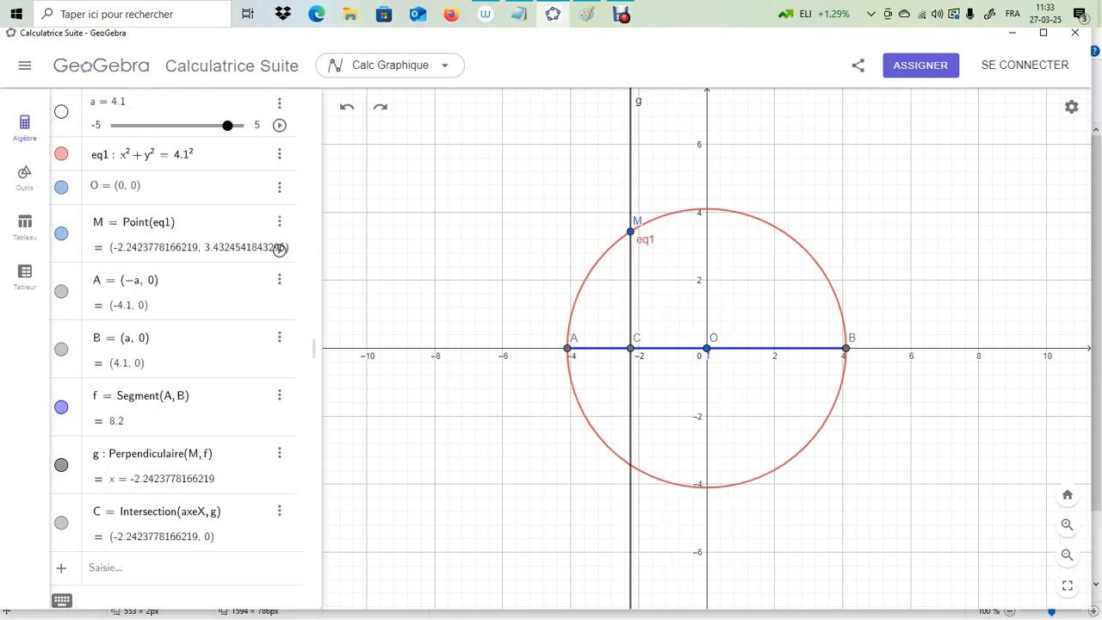
pyautogui.scroll(-5, 279, 248)
pyautogui.scroll(5, 278, 249)
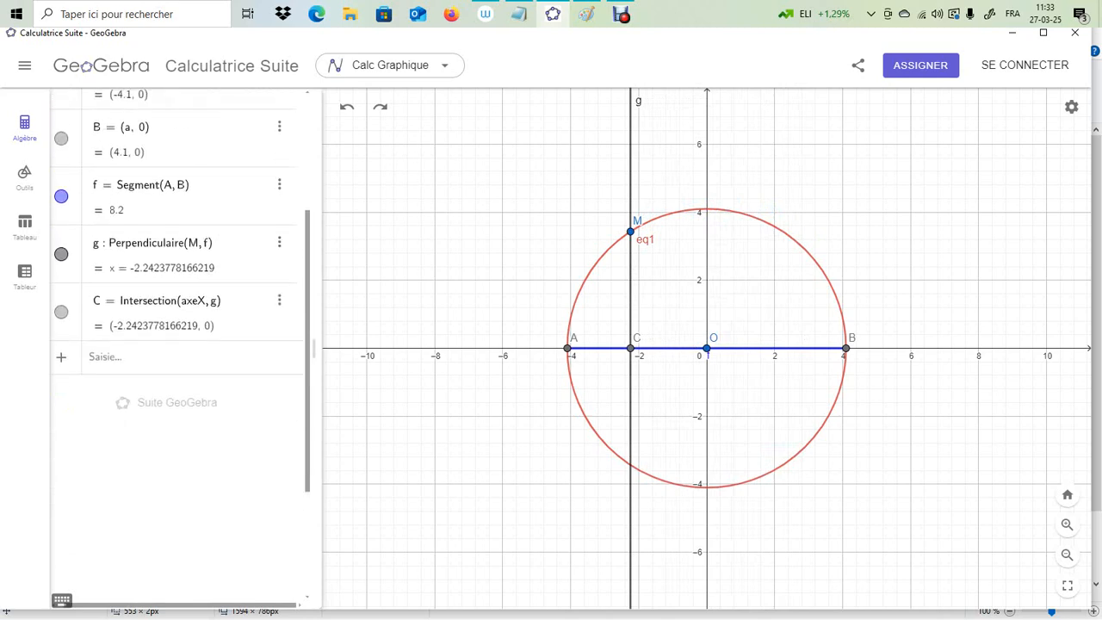
# Animate slider a and stop it at 4.76, and run M around the resized circle before pausing it
pyautogui.click(278, 126)
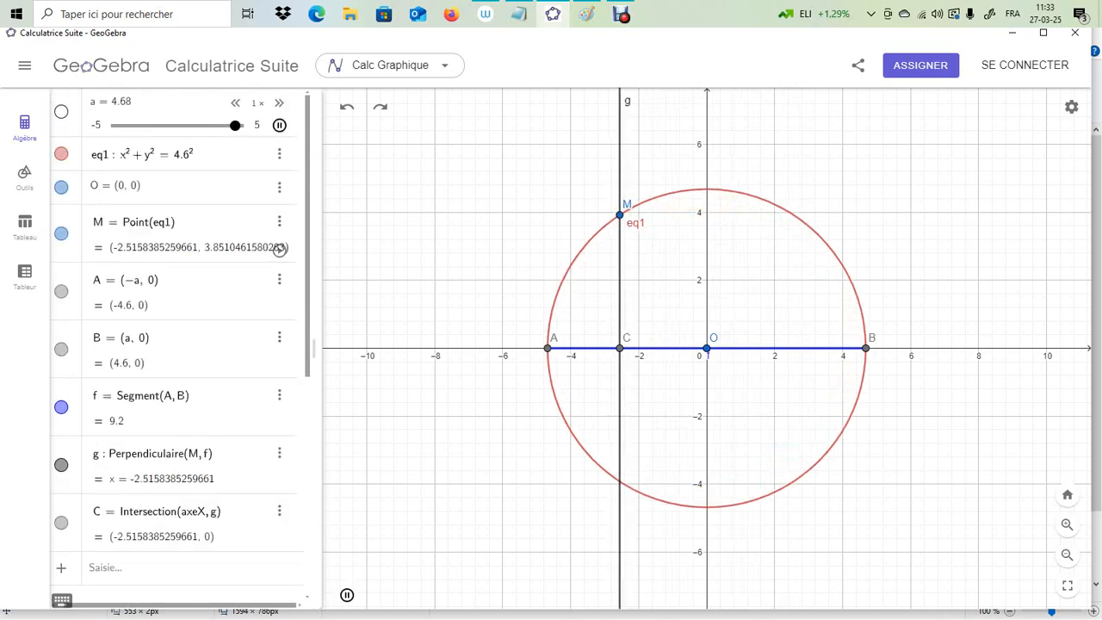
pyautogui.click(279, 124)
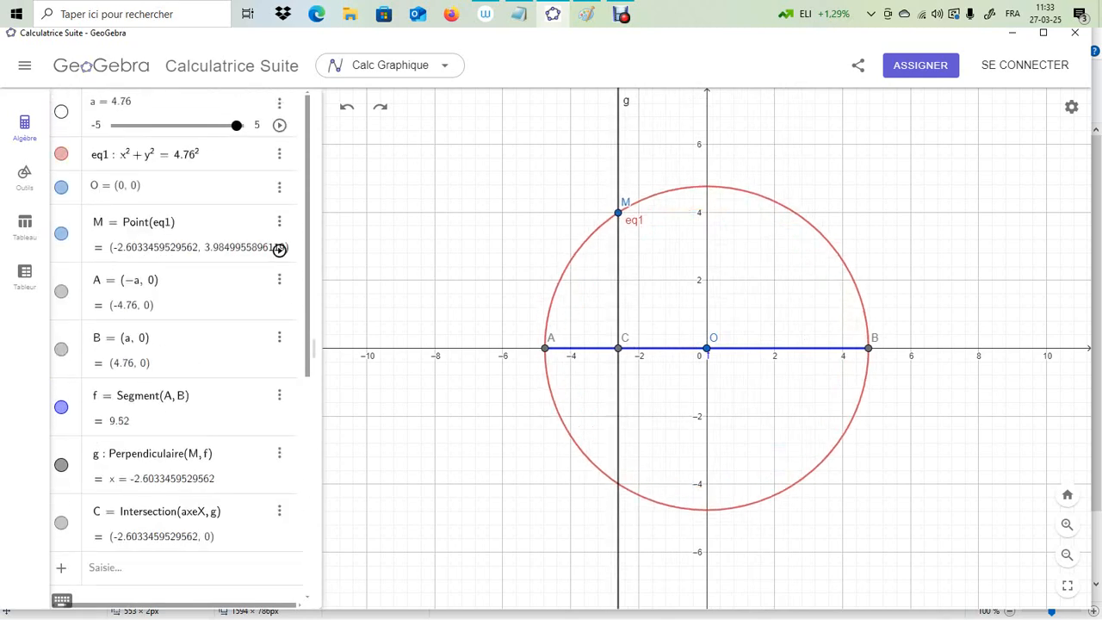
pyautogui.click(279, 249)
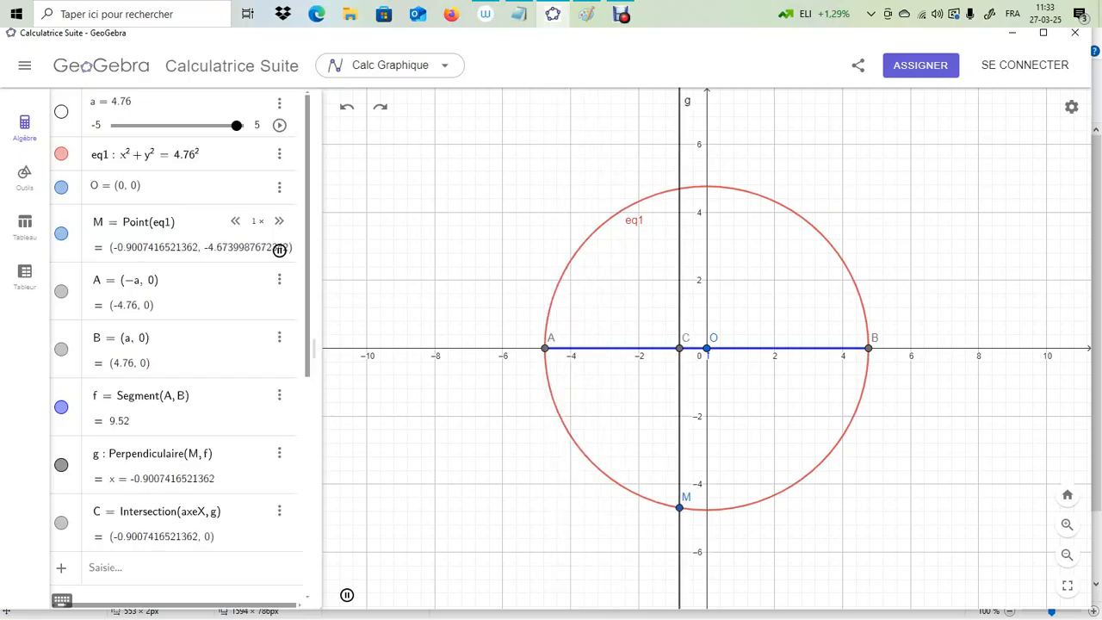
pyautogui.click(279, 249)
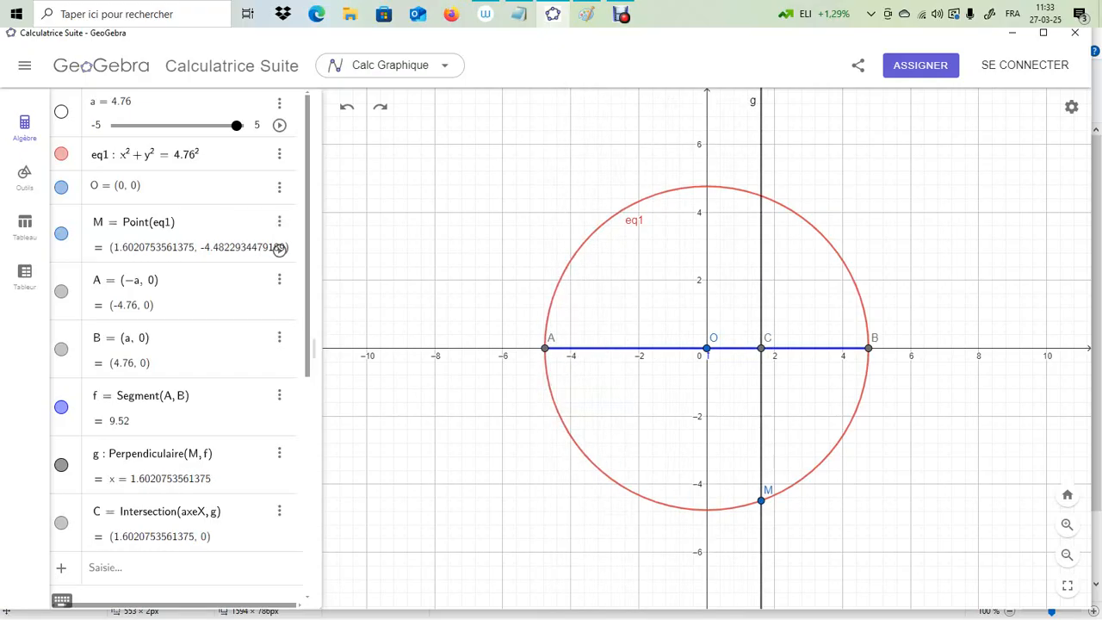
# Construct the segment from O to M with the Segment command as a new algebra entry
pyautogui.click(137, 568)
pyautogui.write('seg')
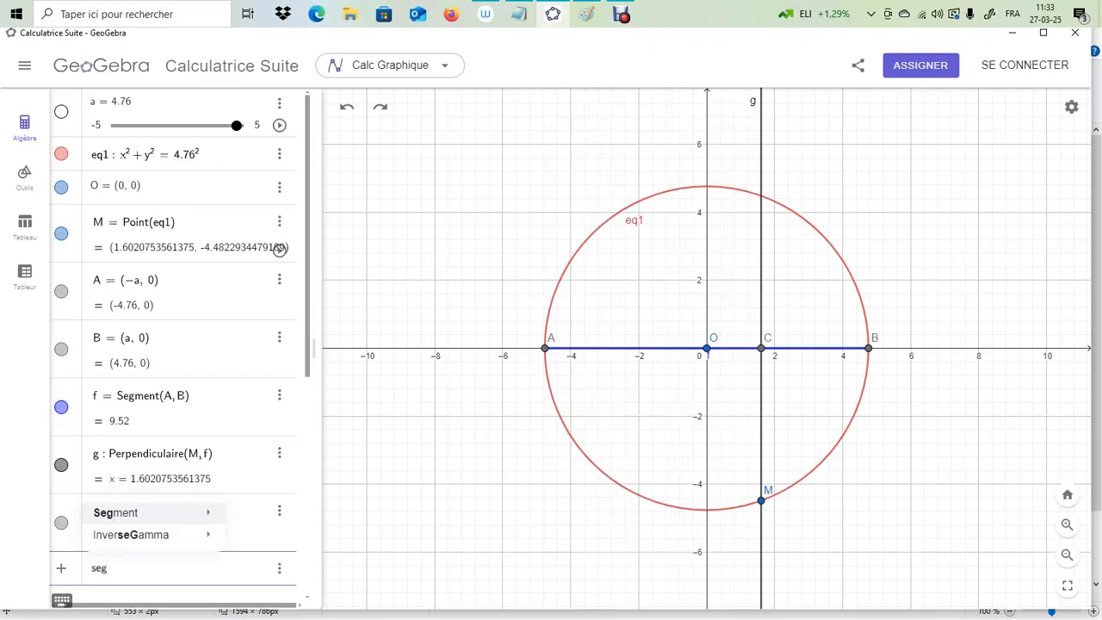
pyautogui.write('ment(O, M')
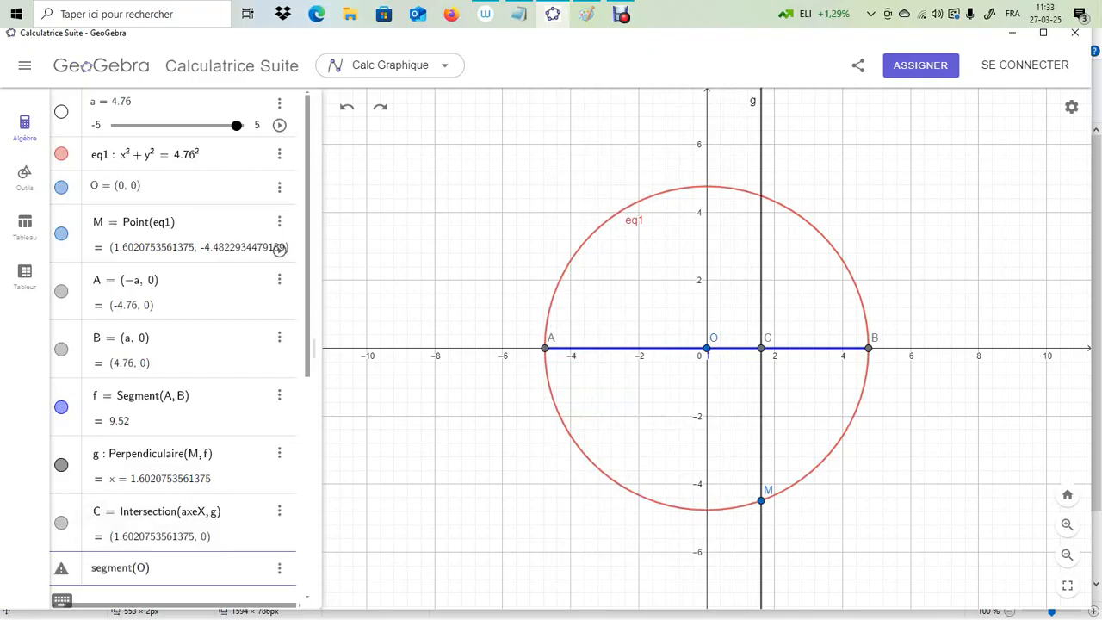
pyautogui.press('Return')
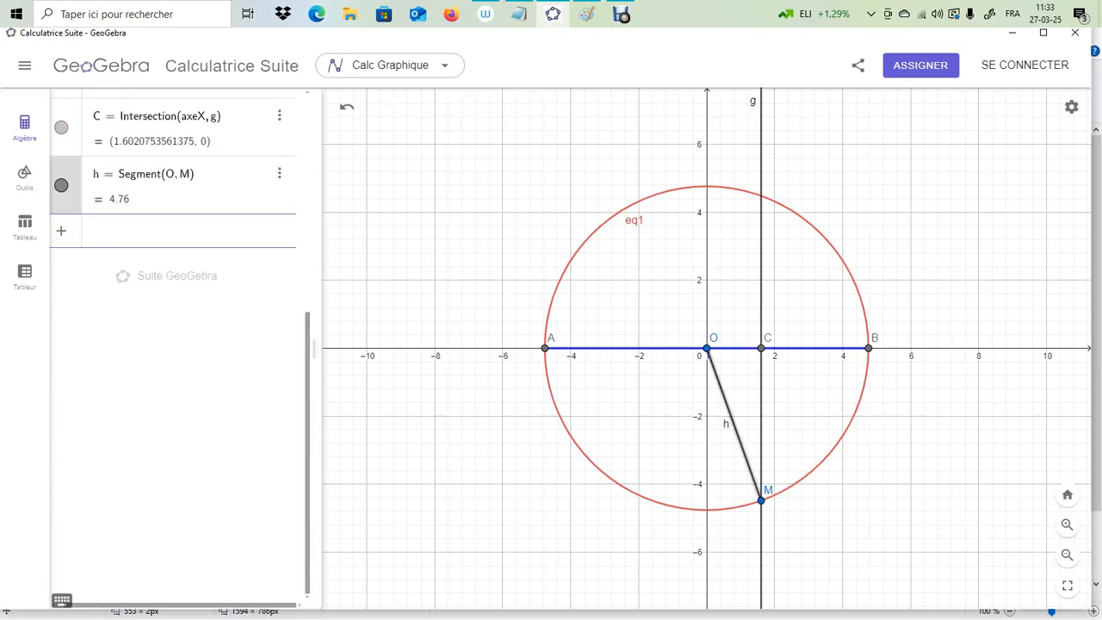
# Animate point M to check that segment OM follows it, and stop it on the upper-right arc of the circle
pyautogui.scroll(5, 279, 189)
pyautogui.scroll(1, 279, 189)
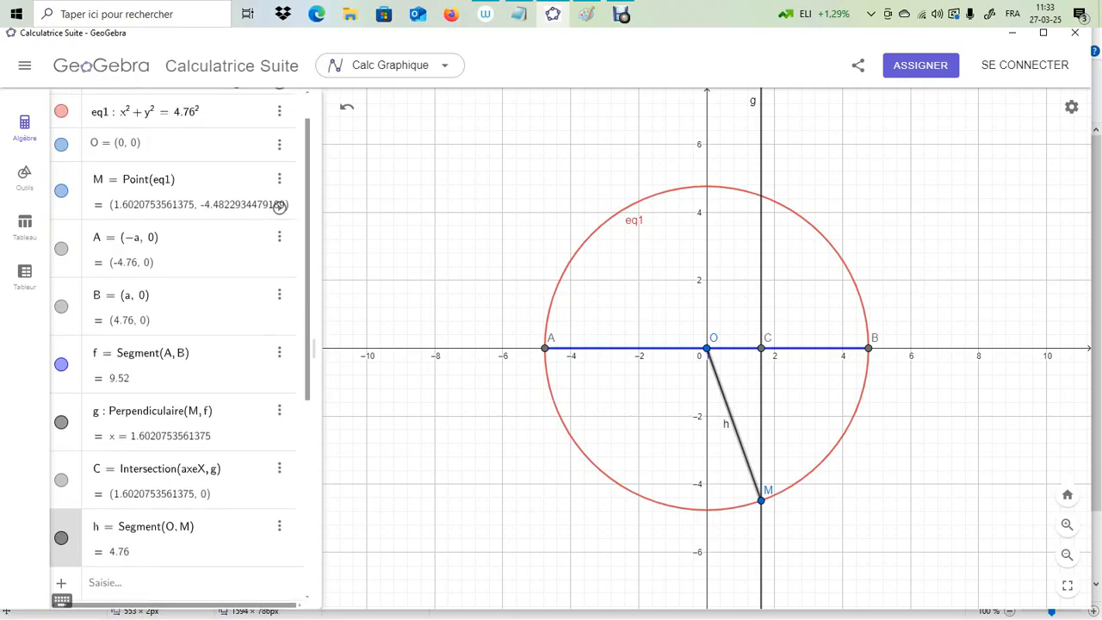
pyautogui.click(279, 206)
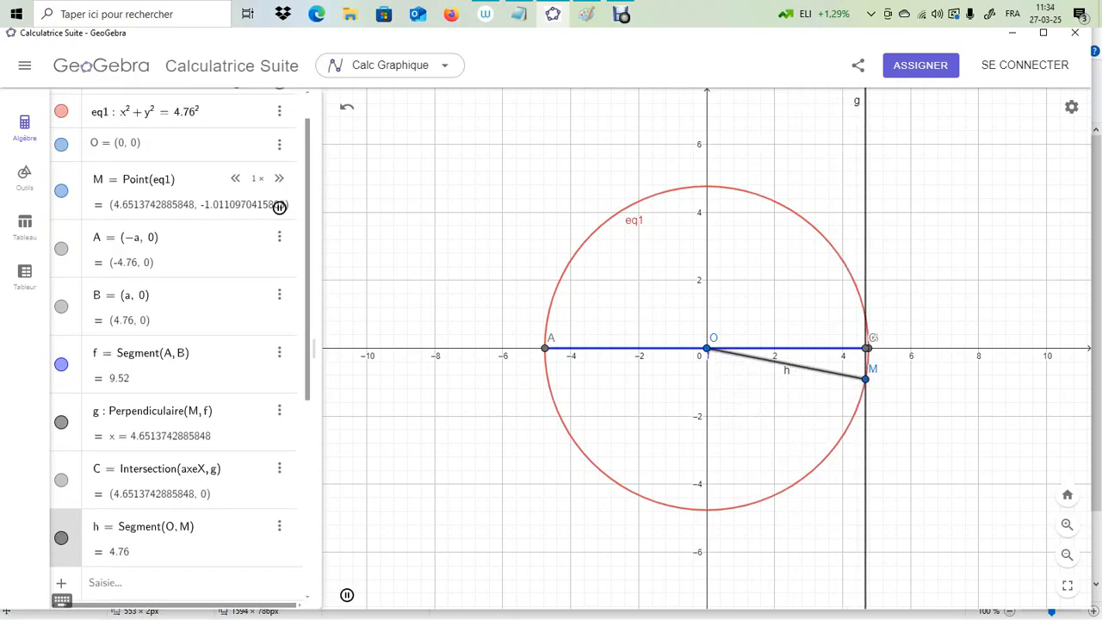
pyautogui.click(279, 206)
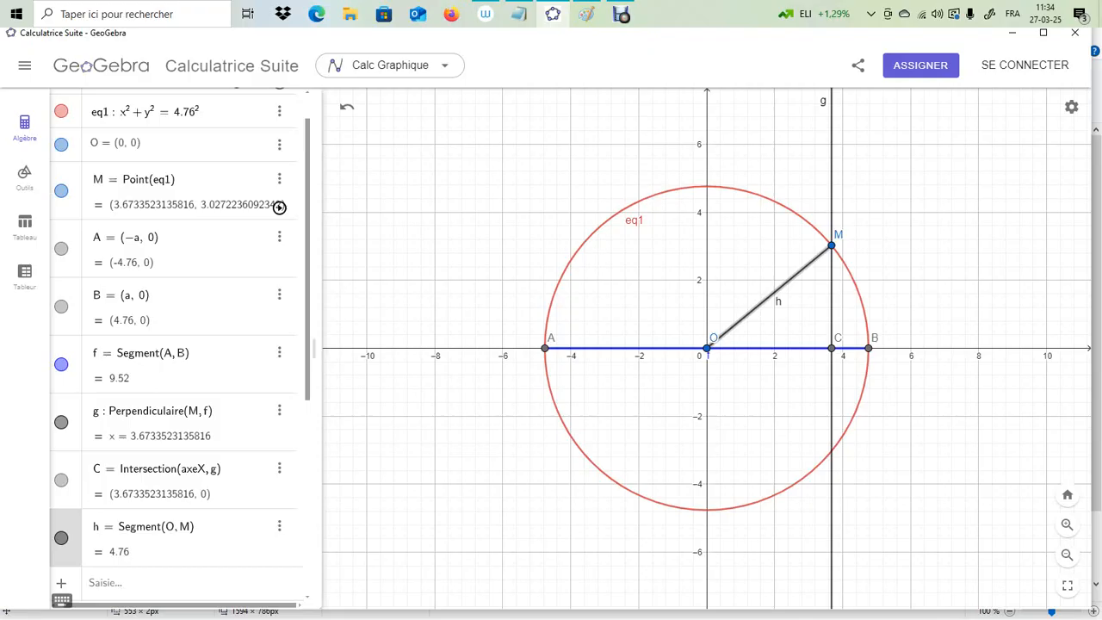
# Check the problem statement in Paint and, back in GeoGebra, create a slider k and set it to 0.2
pyautogui.moveTo(586, 14)
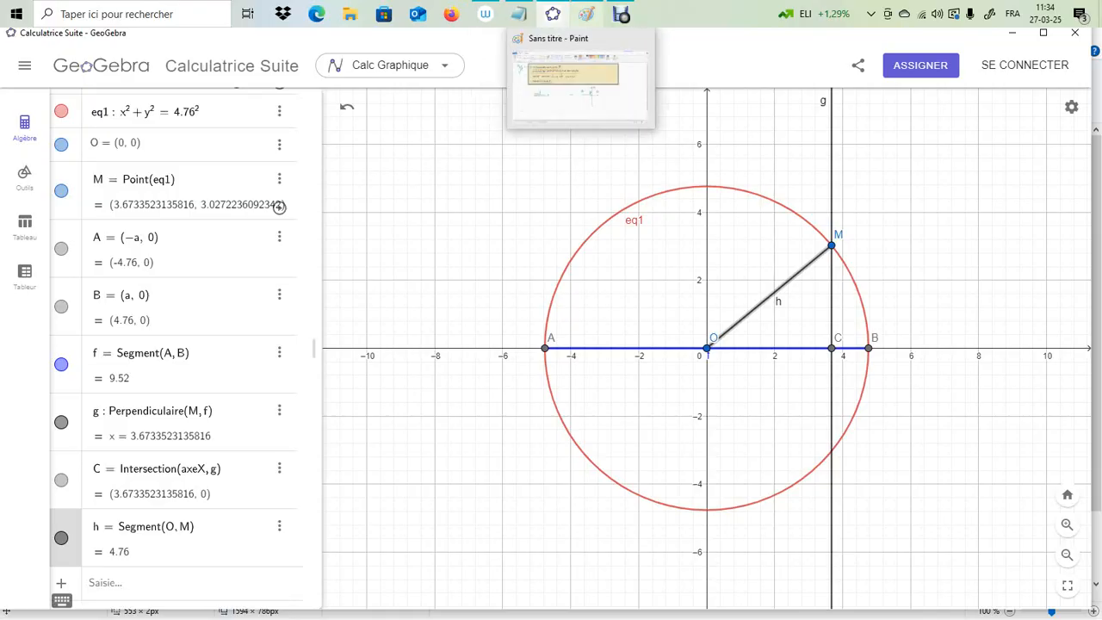
pyautogui.click(586, 14)
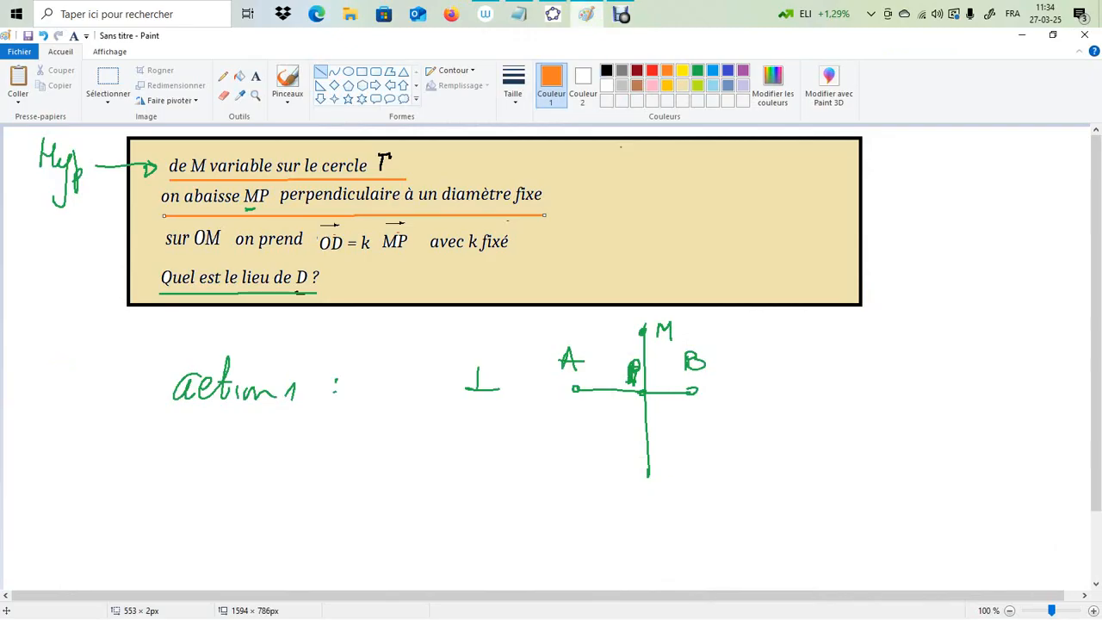
pyautogui.click(553, 13)
pyautogui.click(129, 582)
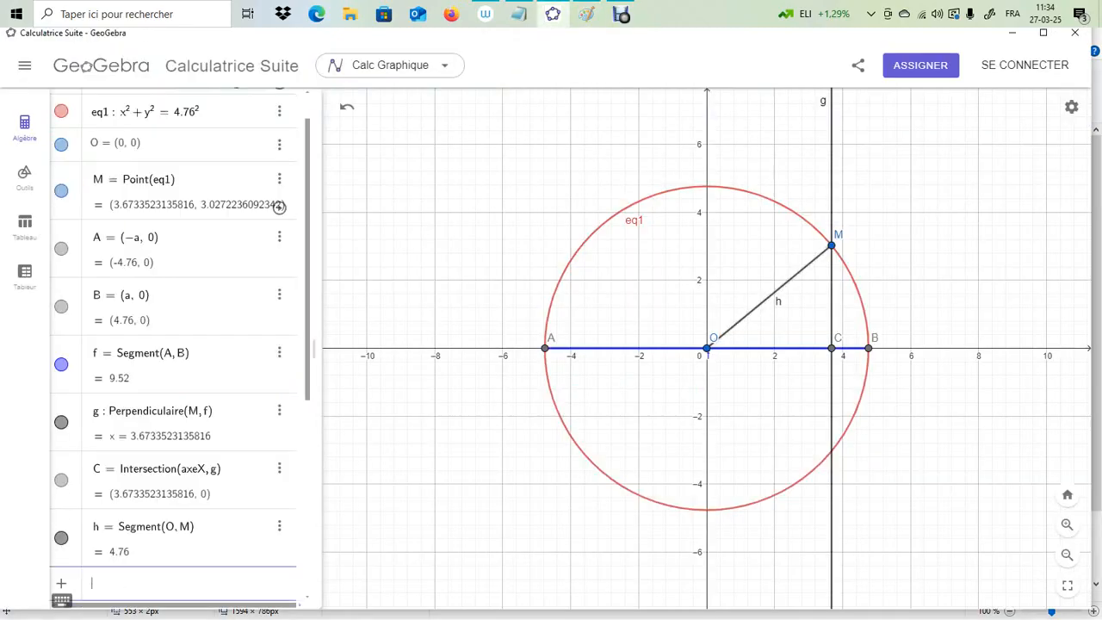
pyautogui.write('k')
pyautogui.press('Return')
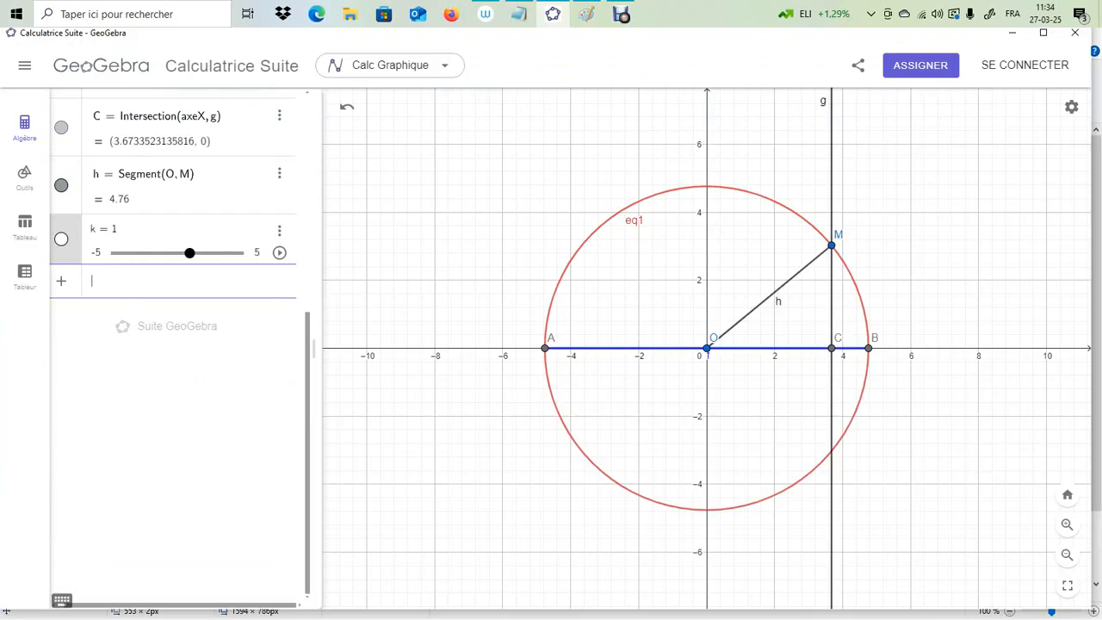
pyautogui.moveTo(189, 252); pyautogui.dragTo(179, 252)
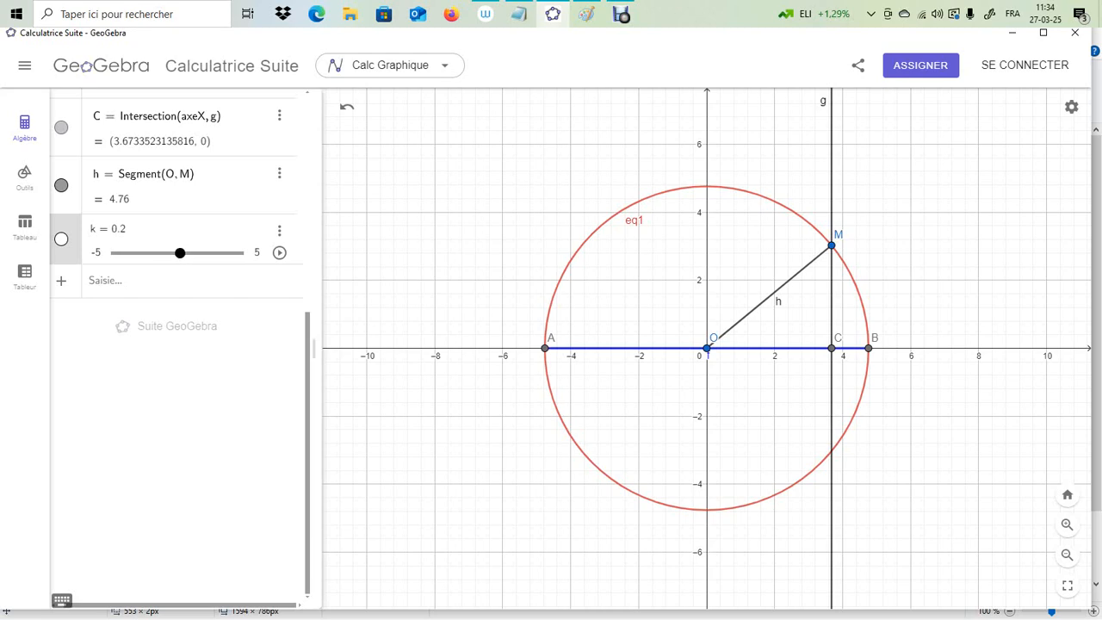
pyautogui.click(117, 281)
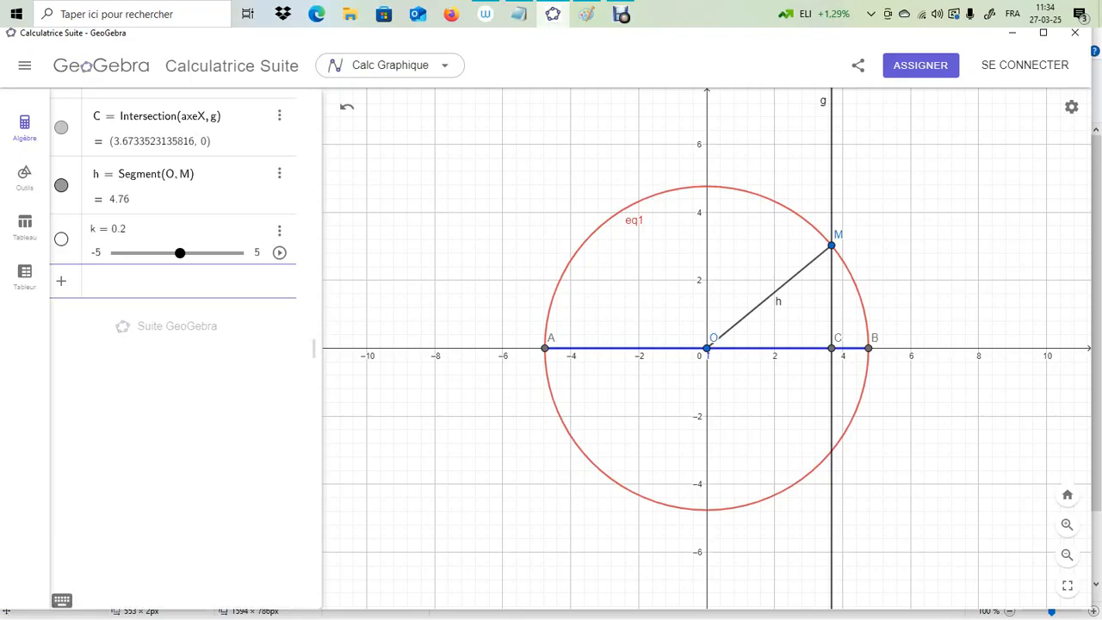
# Check the problem statement in Paint and, back in GeoGebra, rename the intersection point C on the x-axis as P
pyautogui.moveTo(553, 14)
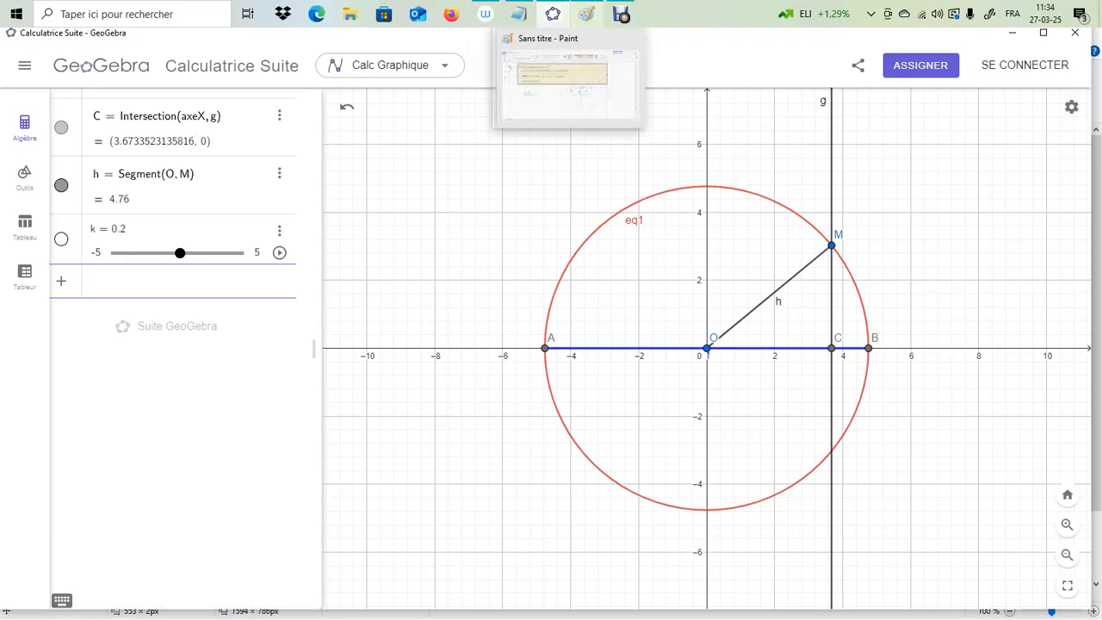
pyautogui.click(586, 13)
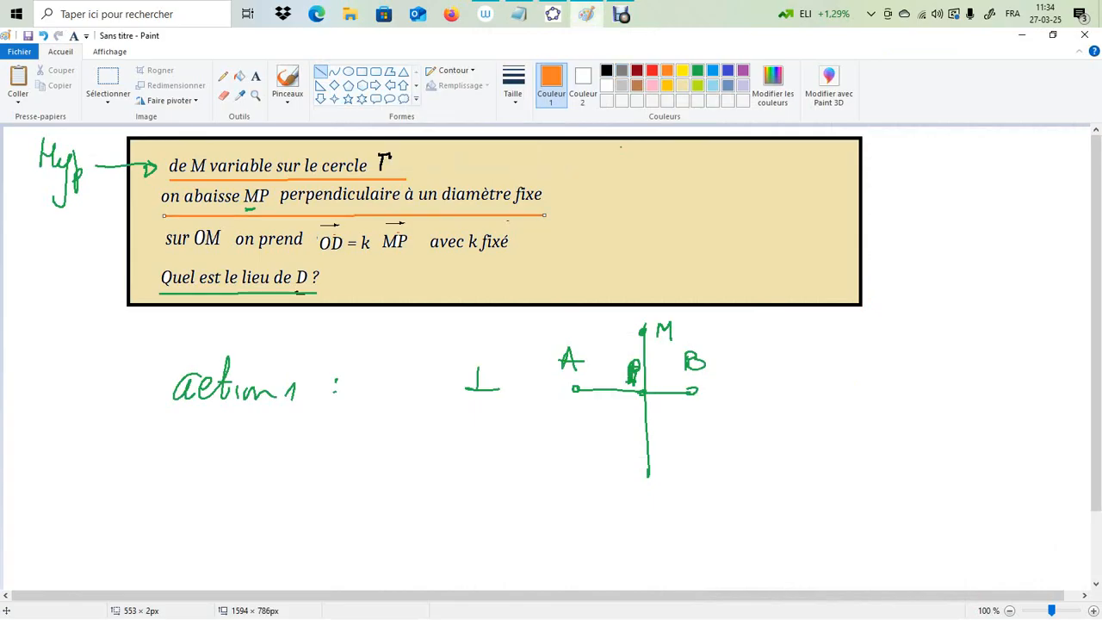
pyautogui.moveTo(586, 14)
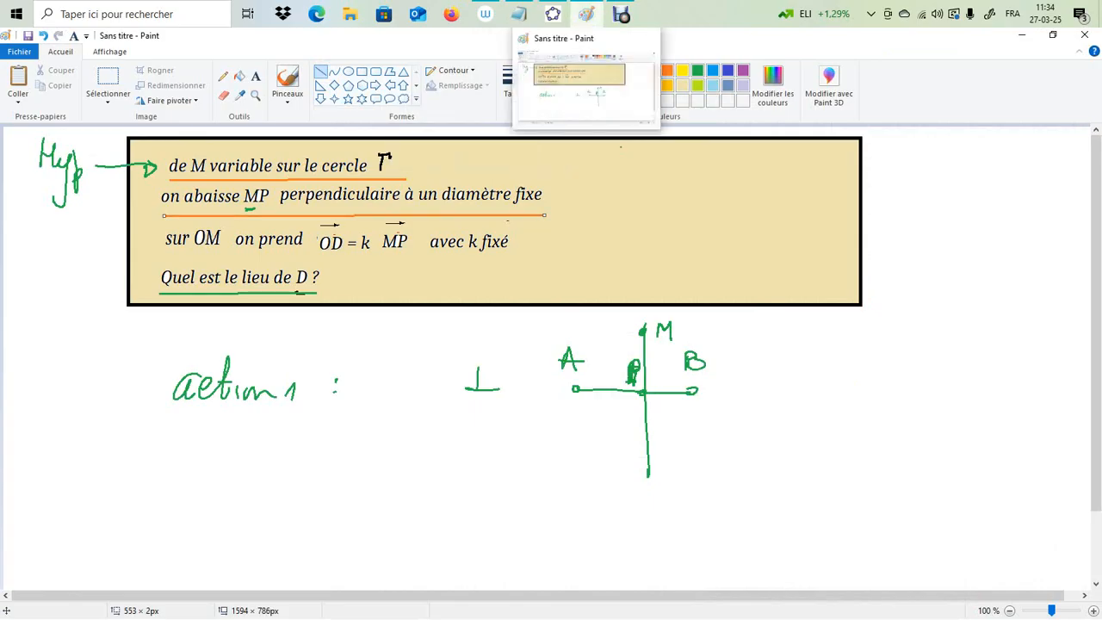
pyautogui.click(552, 14)
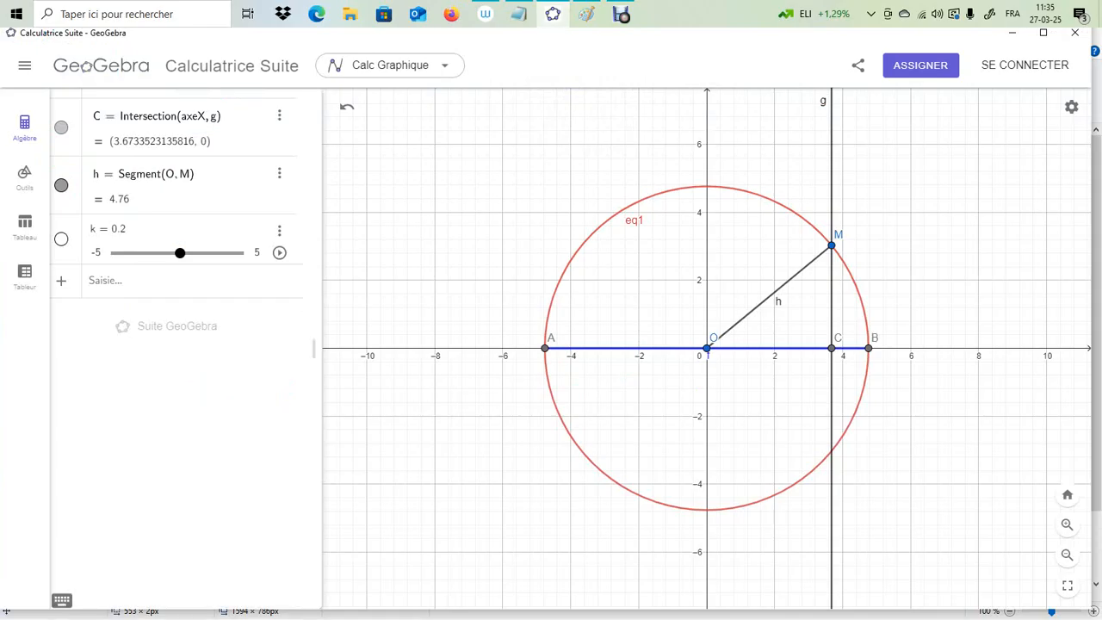
pyautogui.rightClick(832, 347)
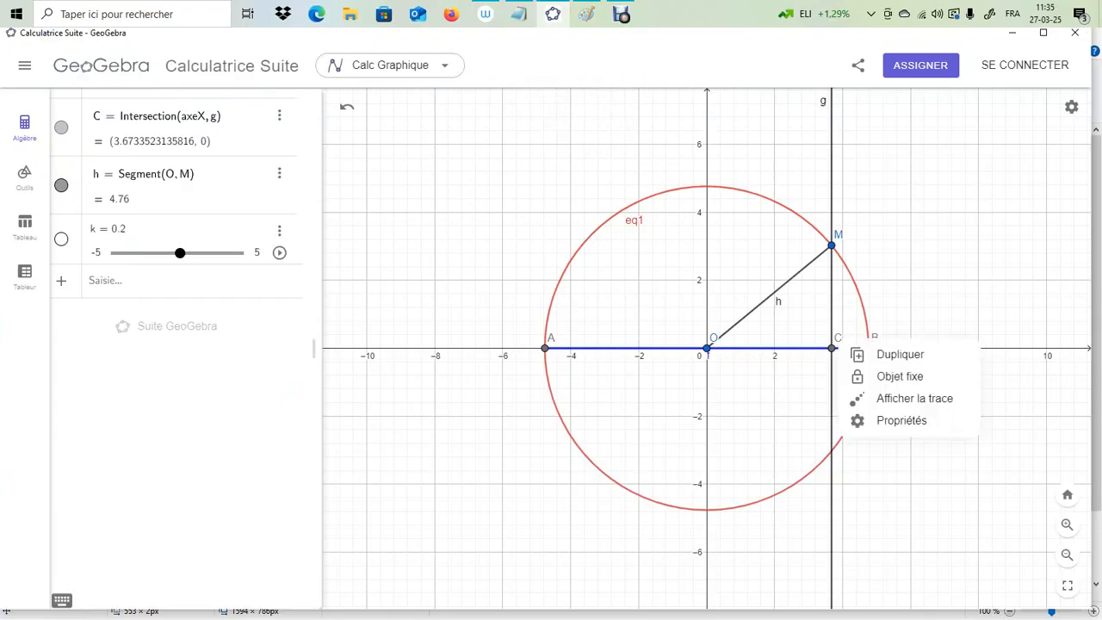
pyautogui.click(901, 420)
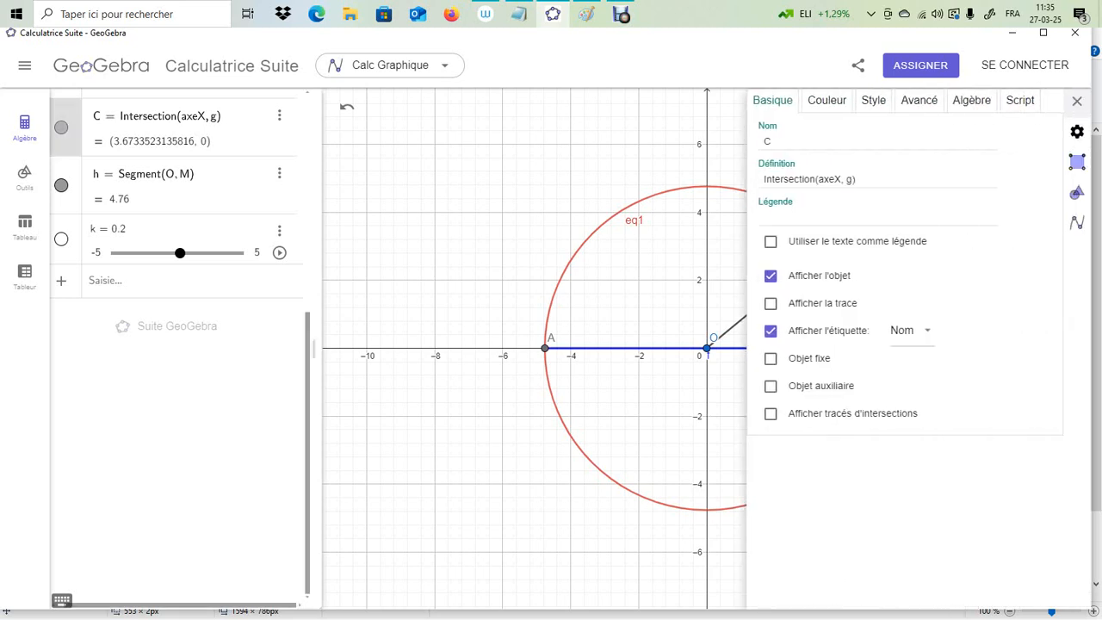
pyautogui.doubleClick(767, 141)
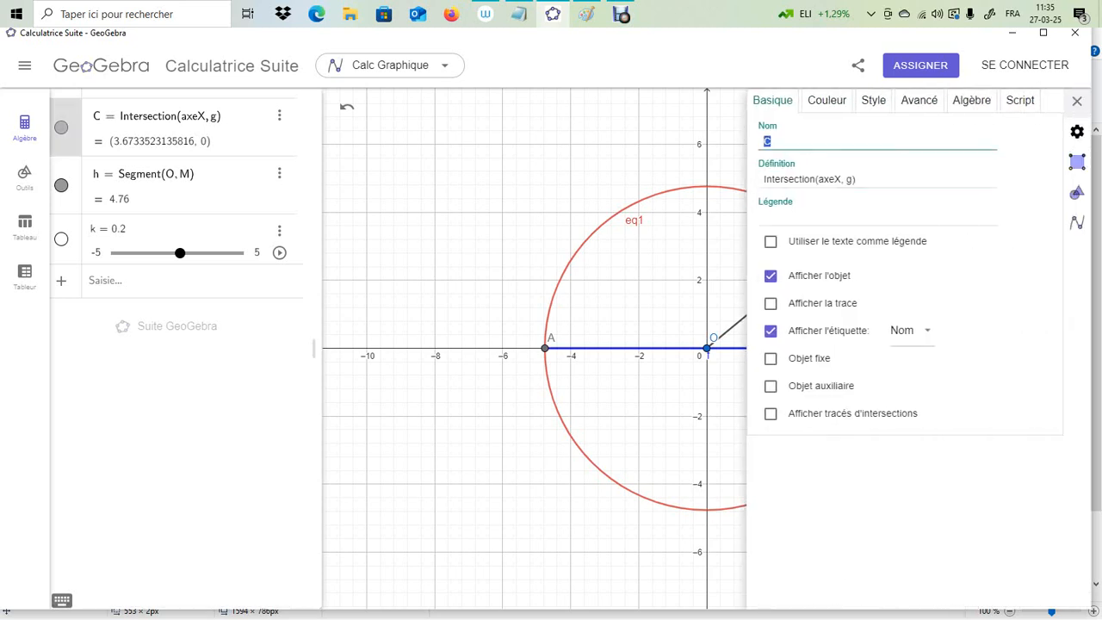
pyautogui.write('P')
pyautogui.press('Return')
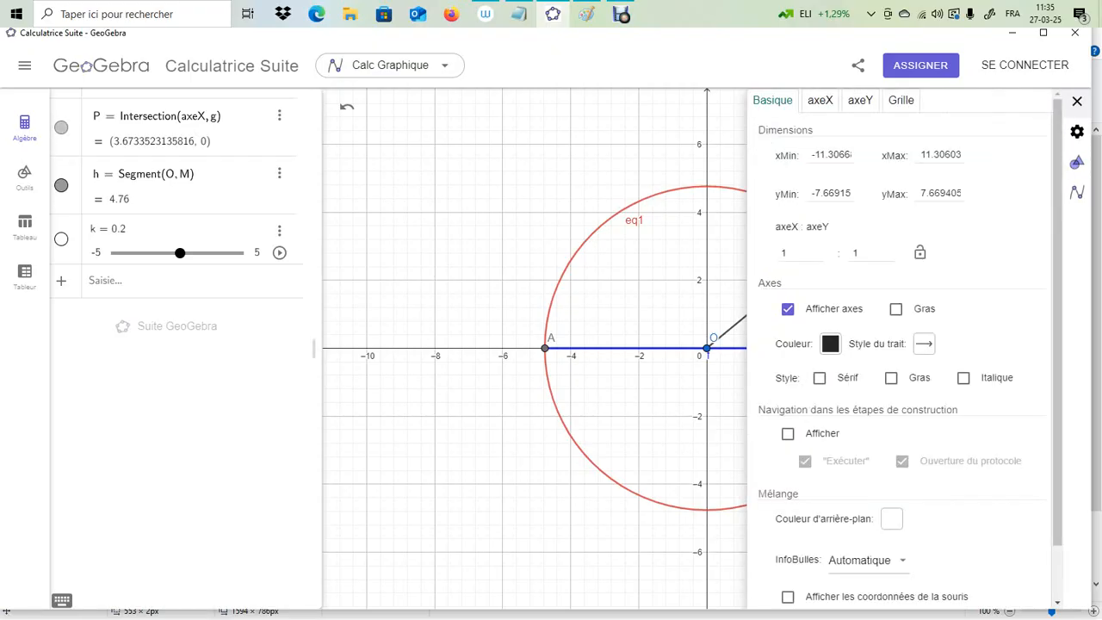
pyautogui.click(1076, 101)
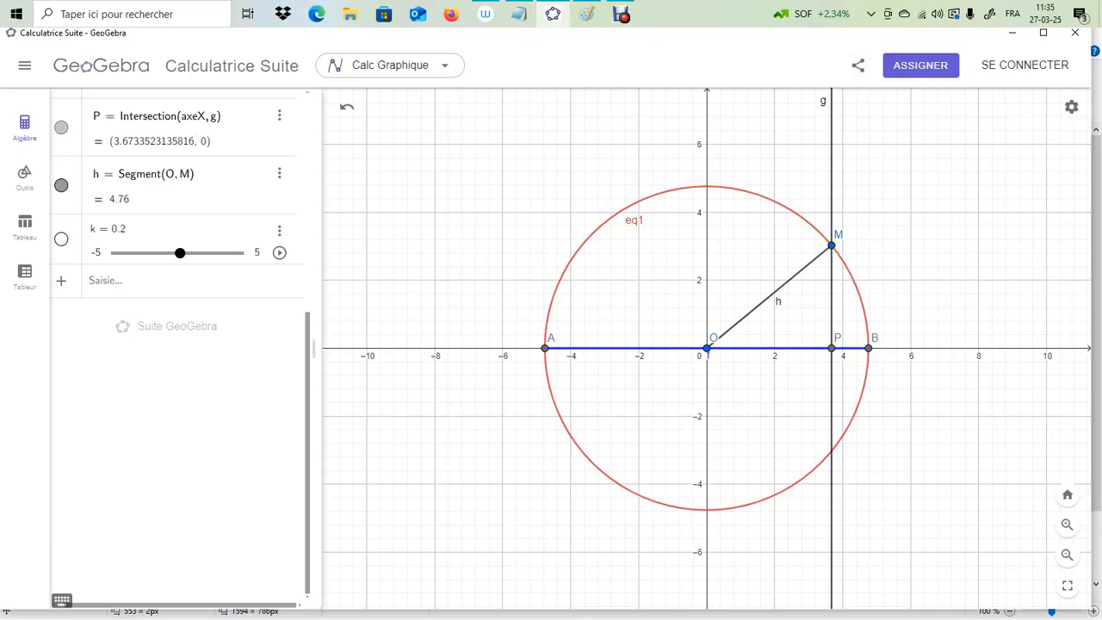
# Review the vector relation in Paint and, back in GeoGebra, create the vector from M to P with Vecteur(M,P)
pyautogui.click(105, 281)
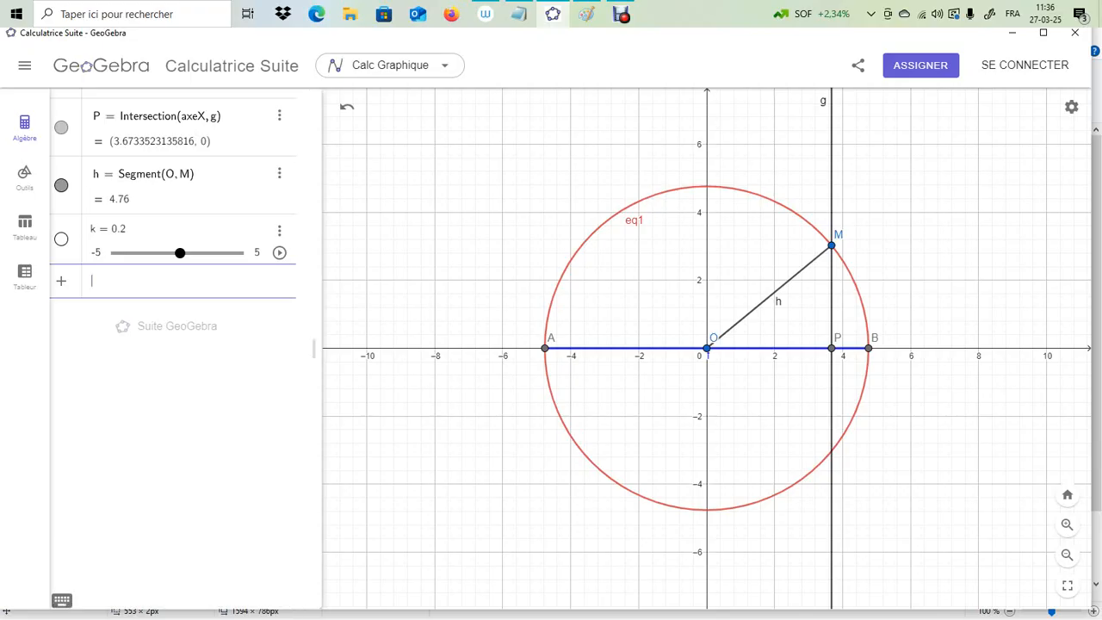
pyautogui.click(587, 13)
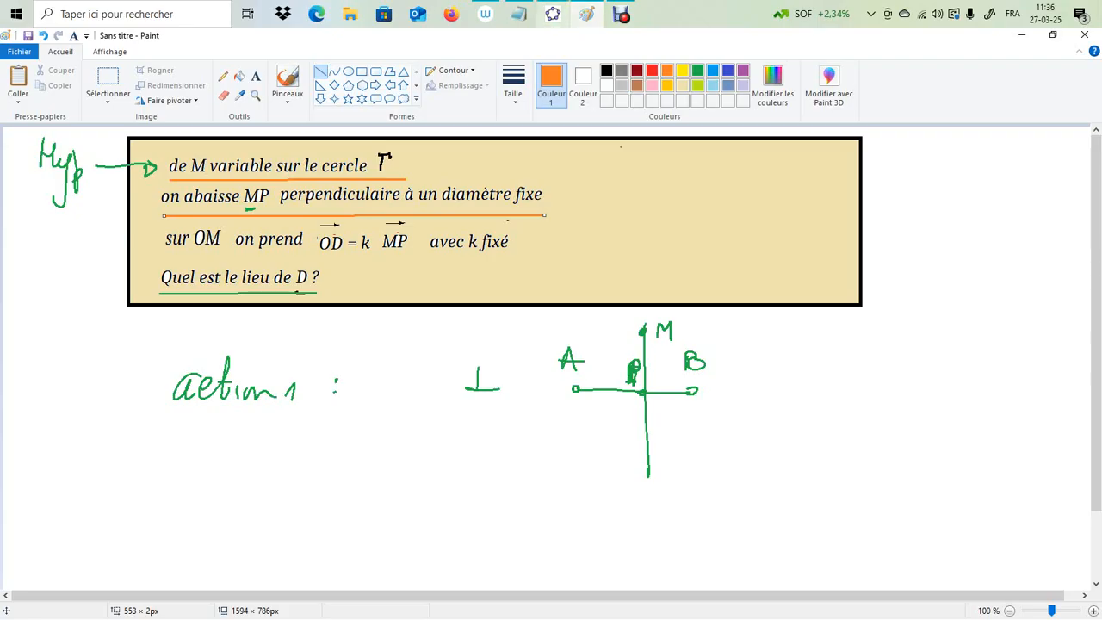
pyautogui.click(553, 14)
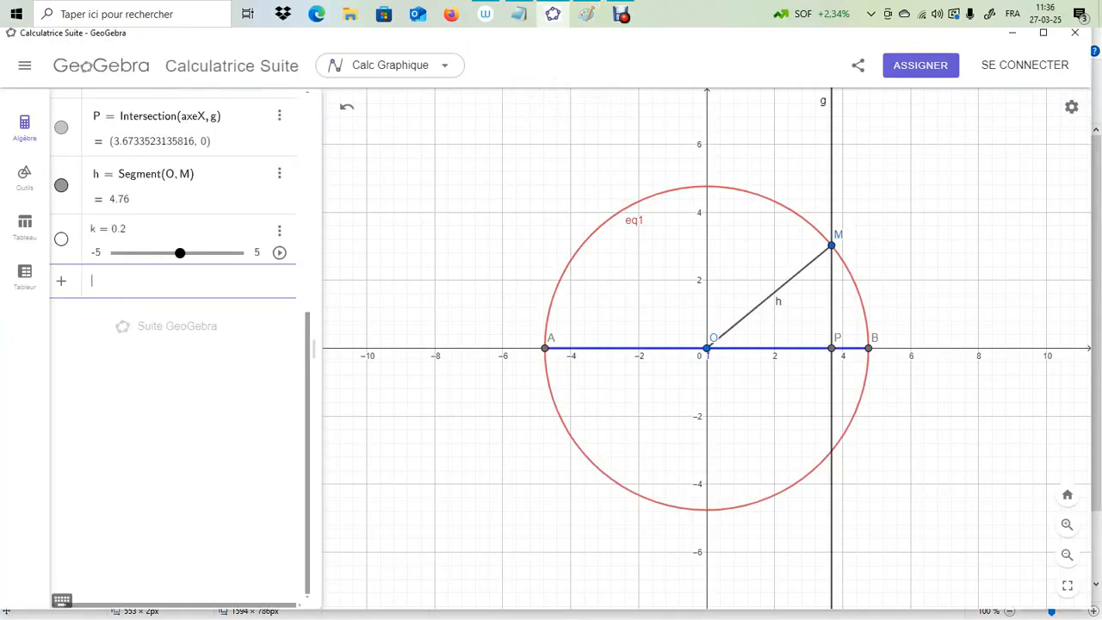
pyautogui.write('vecteur')
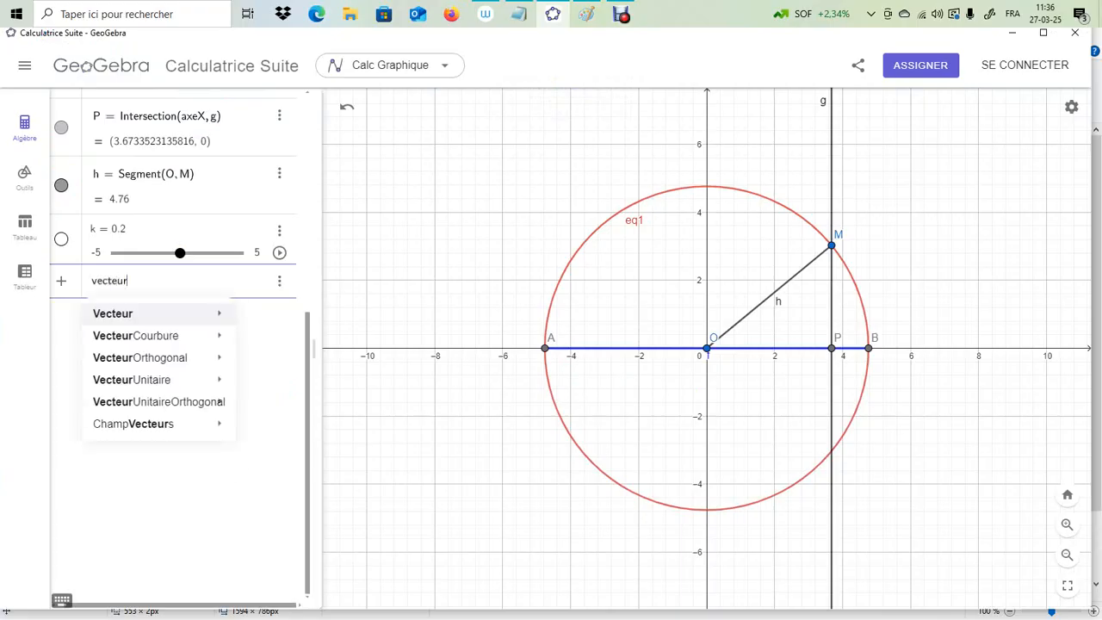
pyautogui.write('(M,')
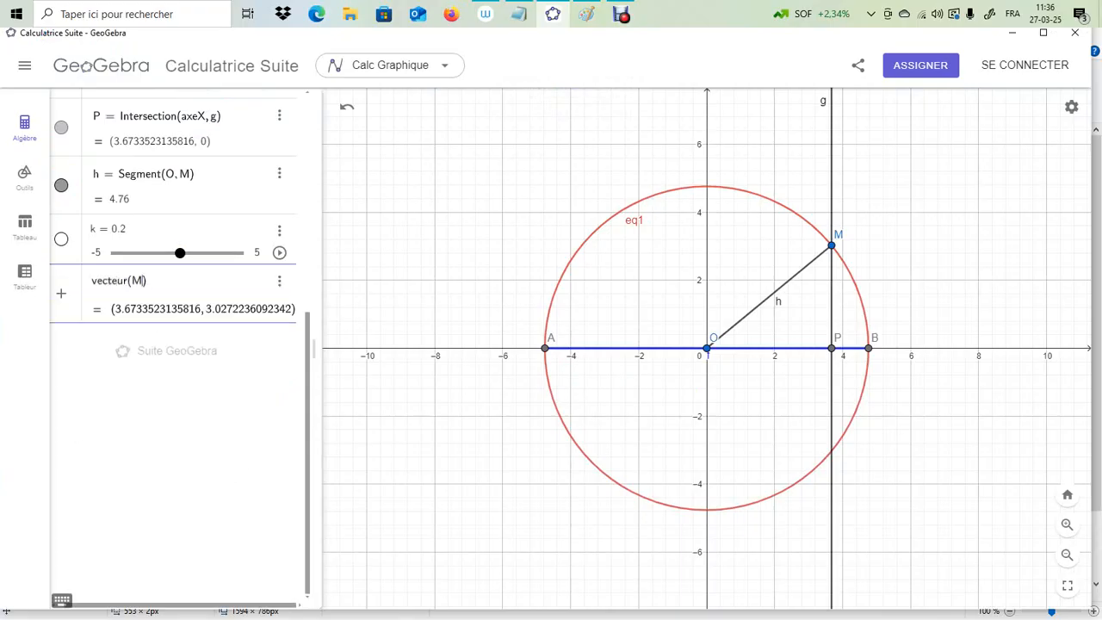
pyautogui.write('P')
pyautogui.press('Return')
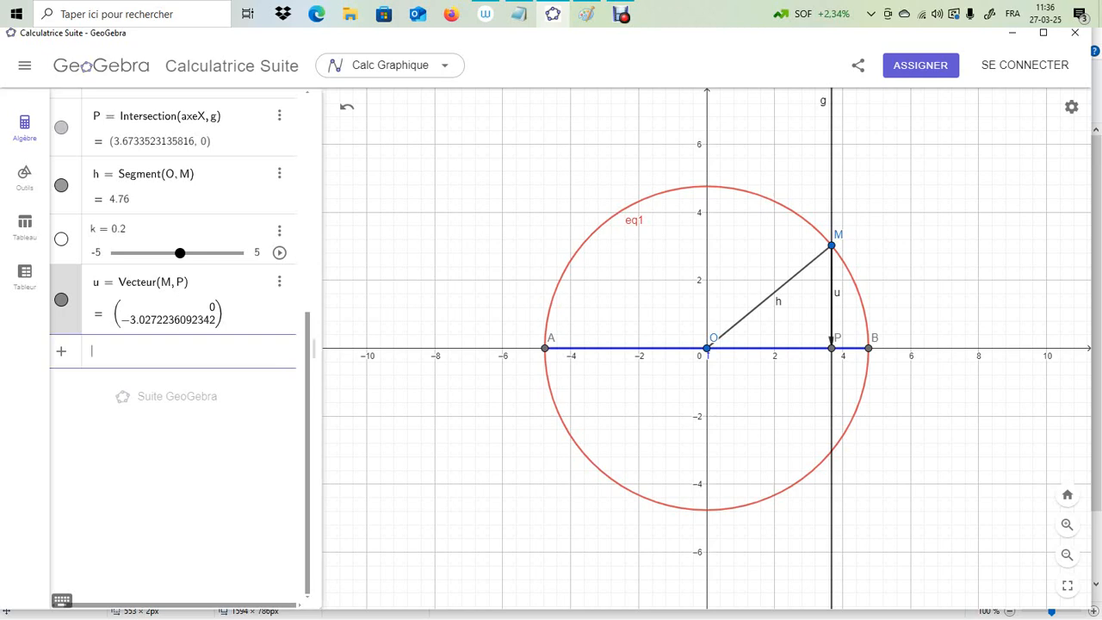
# Create the scaled vector k u as a new algebra entry and set slider k to 1
pyautogui.write('k · u')
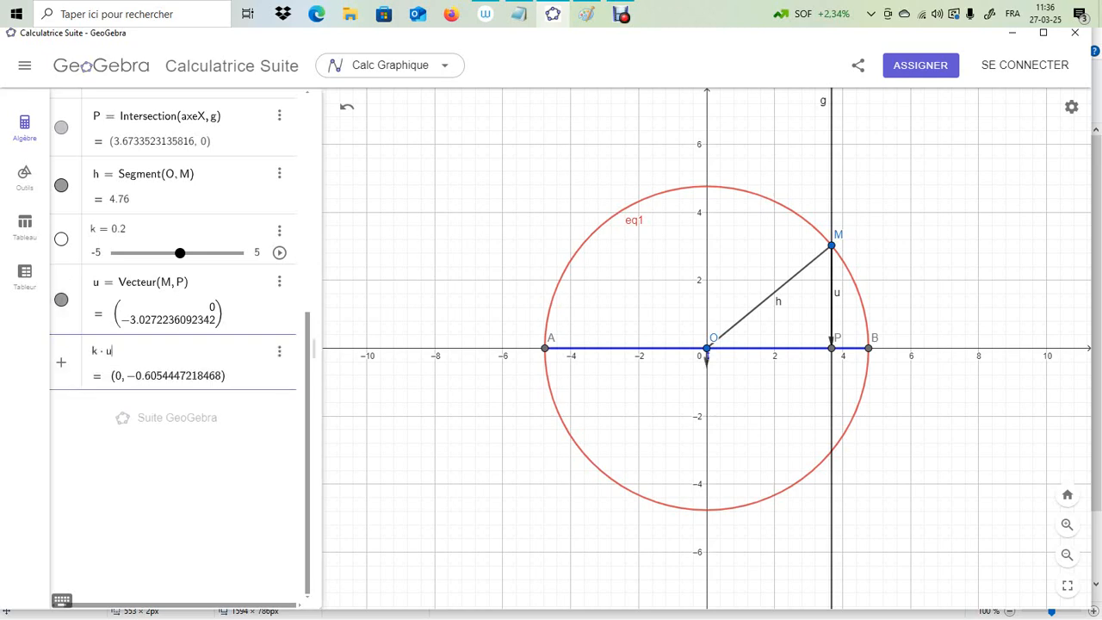
pyautogui.press('Return')
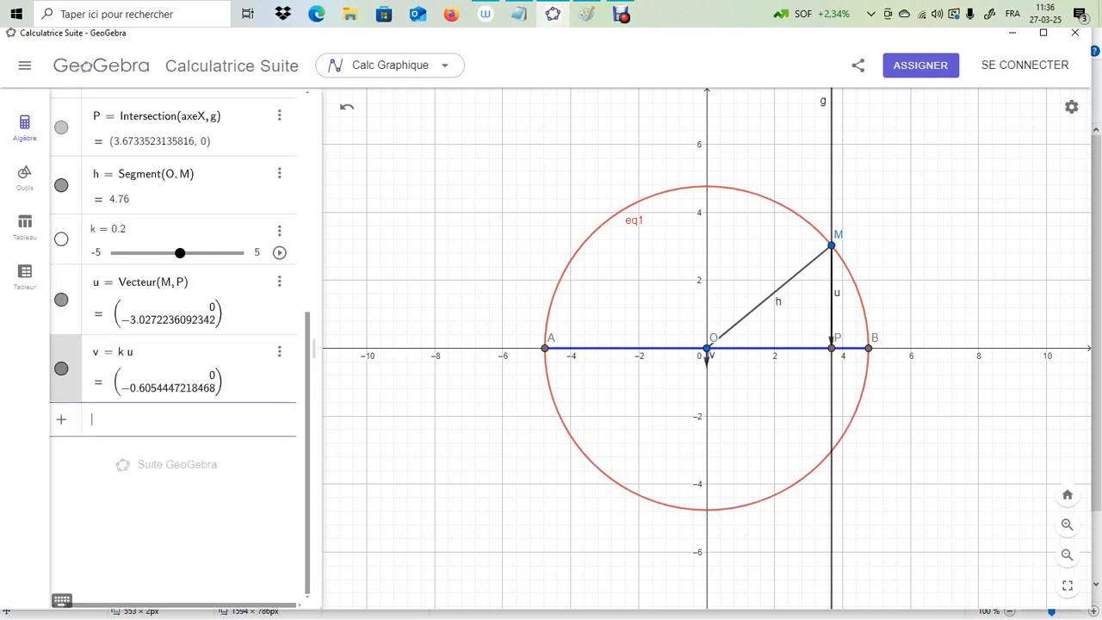
pyautogui.moveTo(180, 253); pyautogui.dragTo(187, 253)
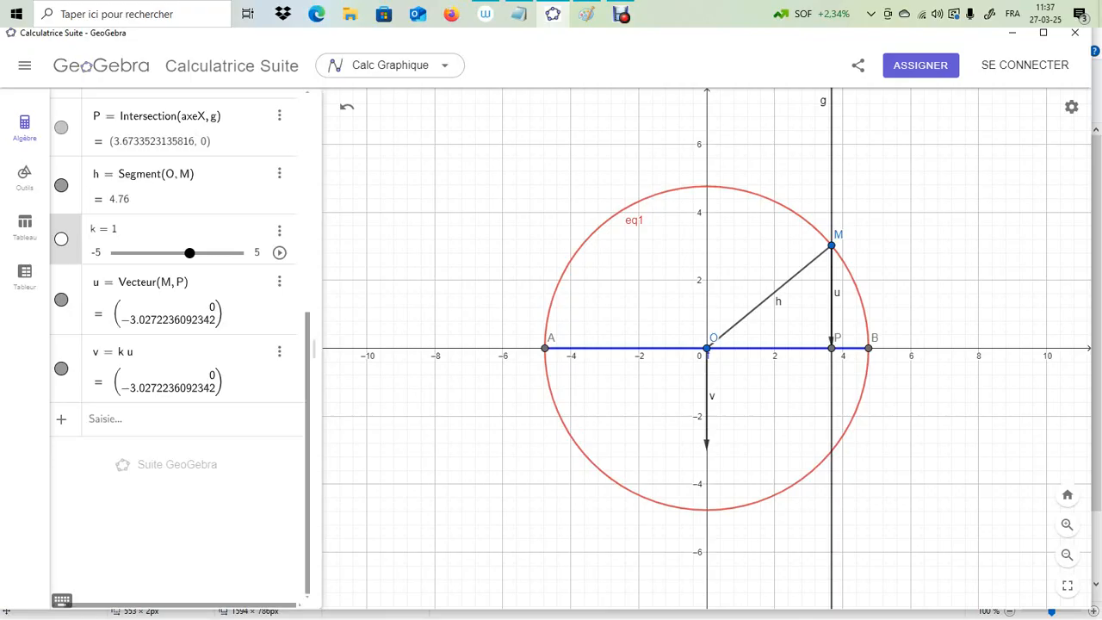
# Extract the vector's coordinates with x(v) and y(v), and define point D = (b, c) from them
pyautogui.click(116, 420)
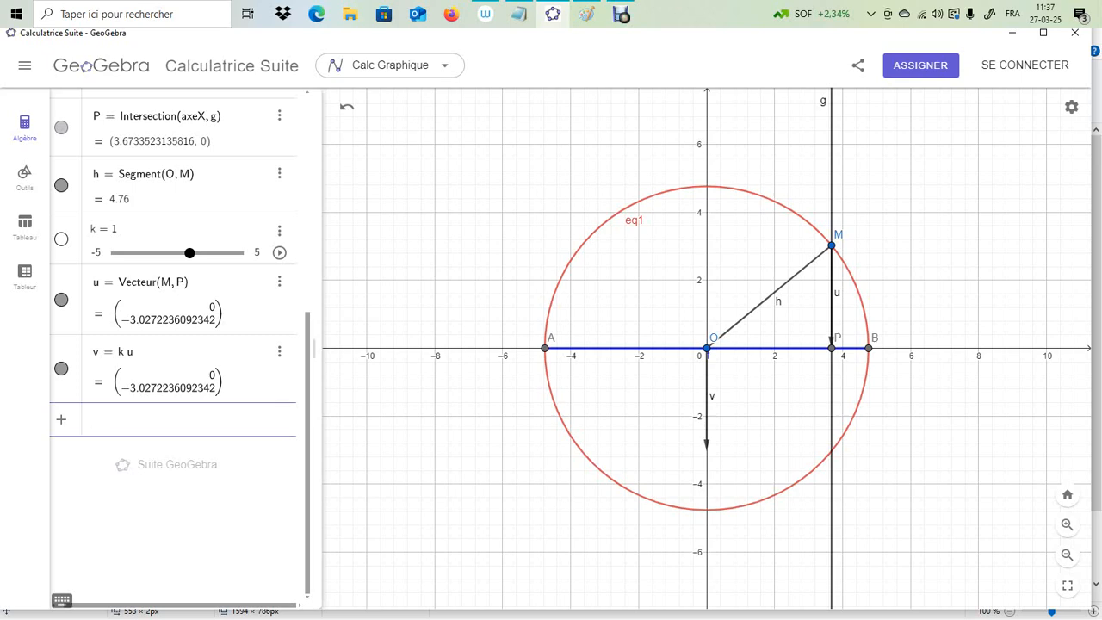
pyautogui.write('x')
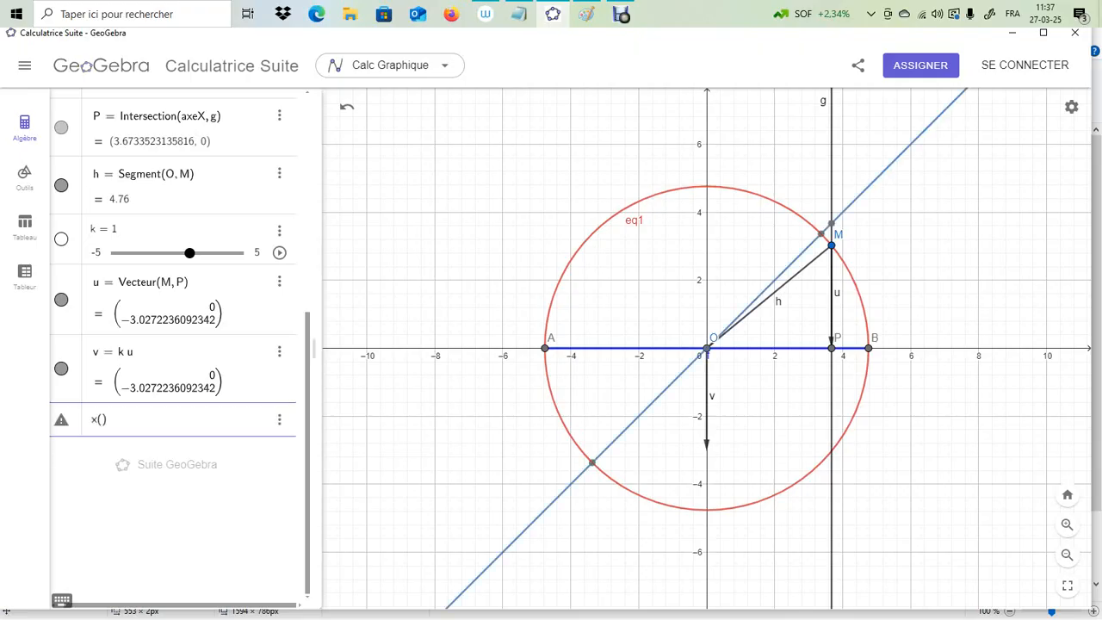
pyautogui.write('(v')
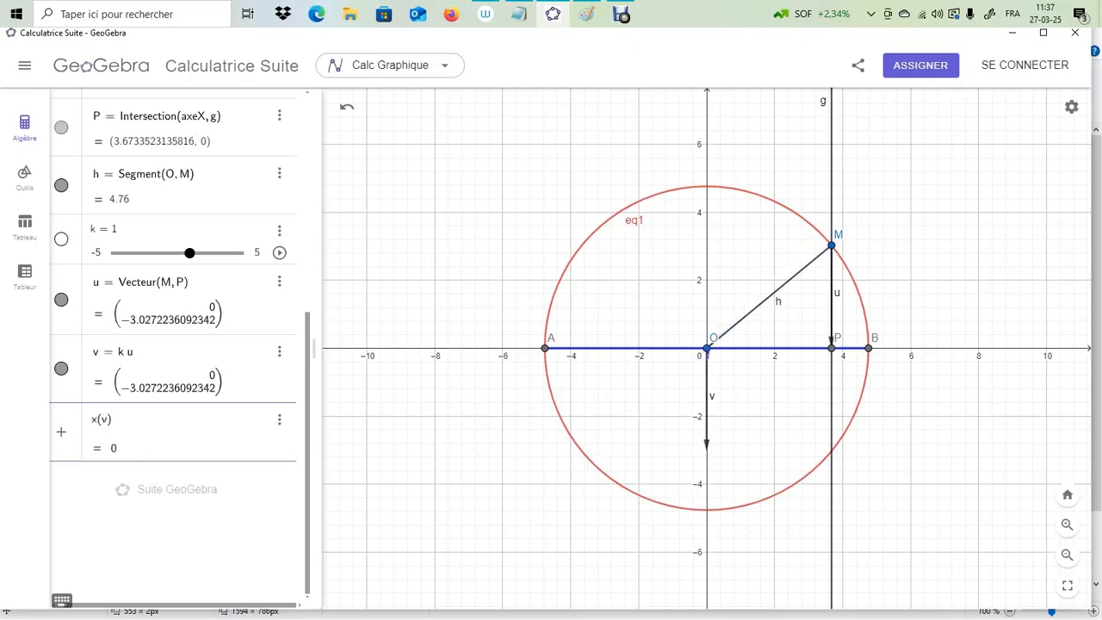
pyautogui.press('Return')
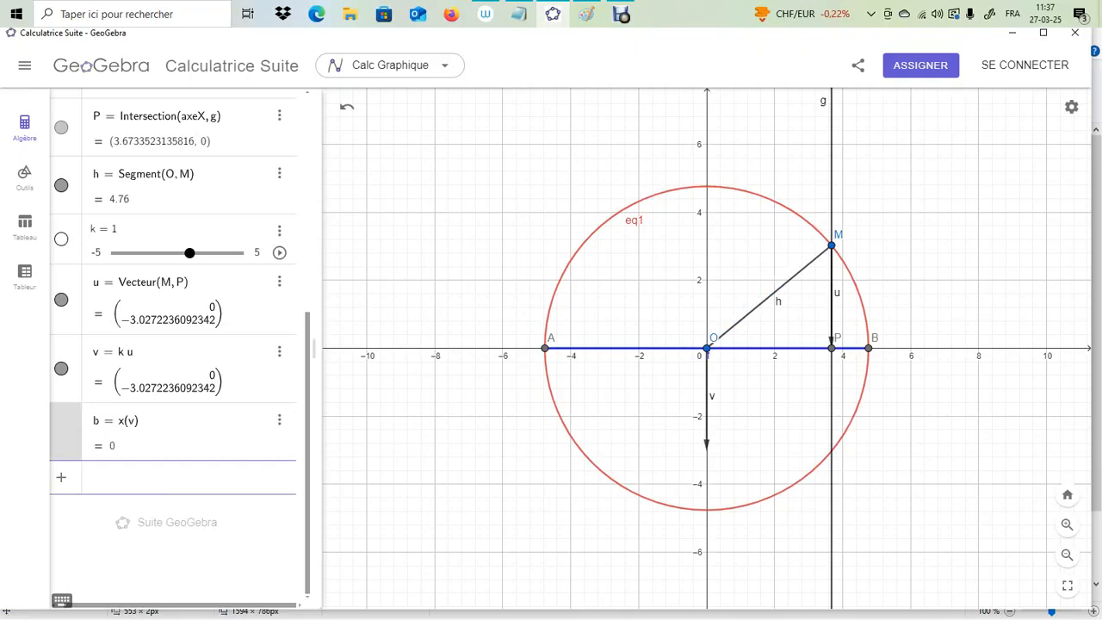
pyautogui.write('y(')
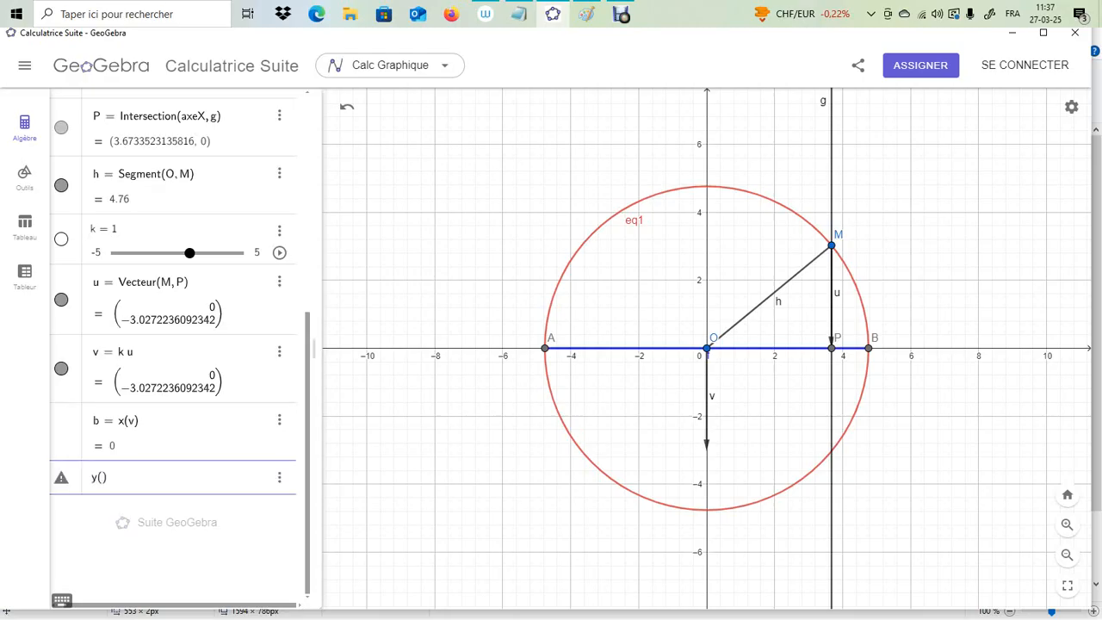
pyautogui.write('v')
pyautogui.press('Return')
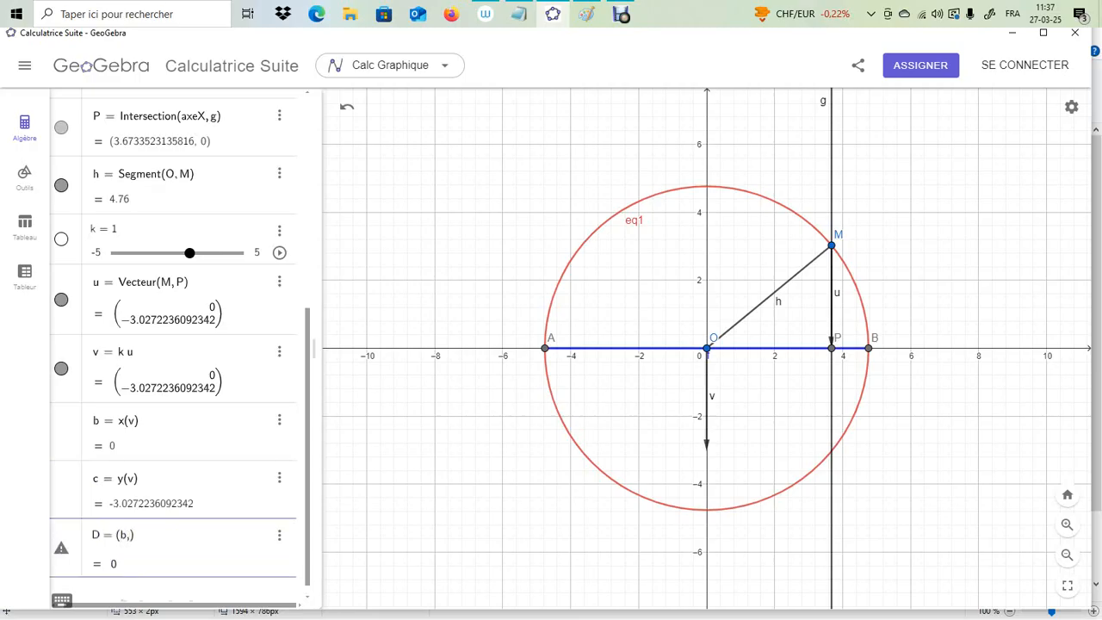
pyautogui.press('Return')
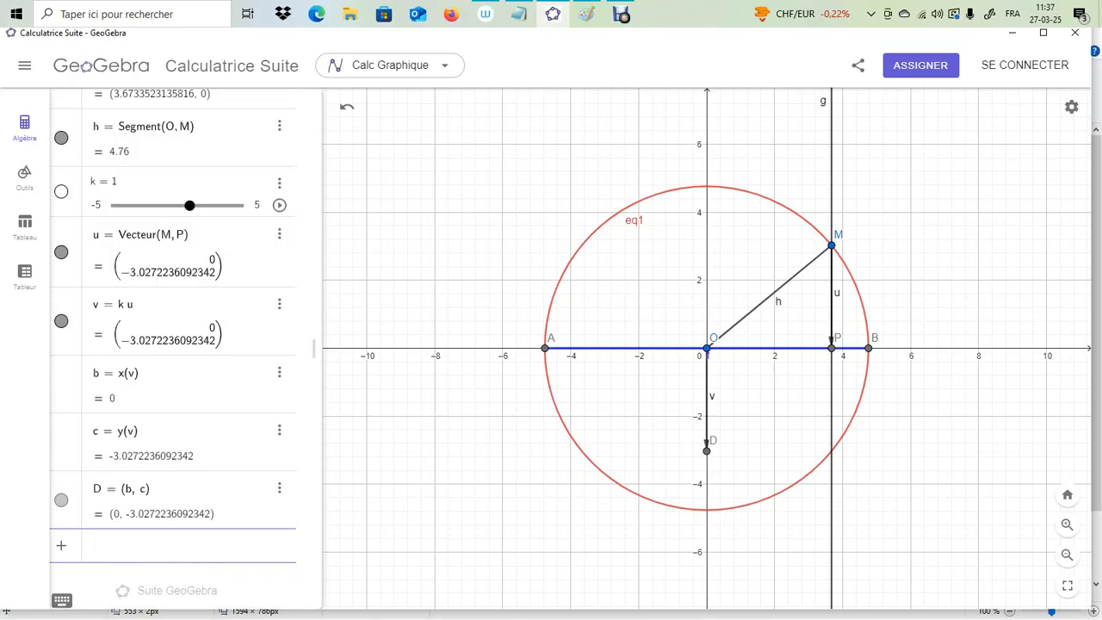
# Turn on the trace of point D and close its properties
pyautogui.rightClick(707, 451)
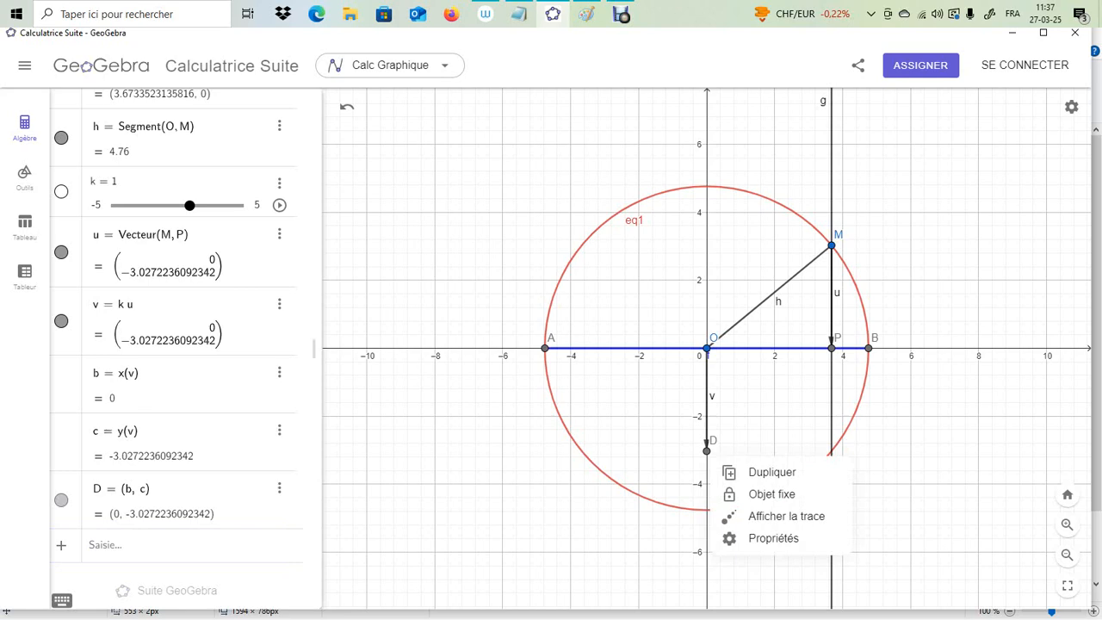
pyautogui.click(762, 538)
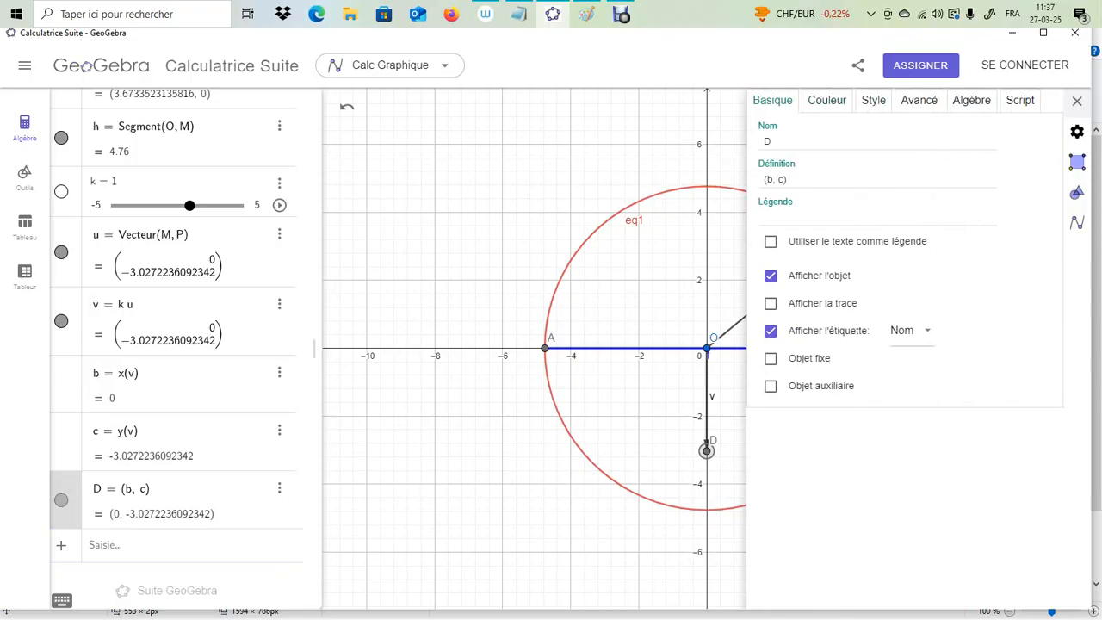
pyautogui.rightClick(705, 450)
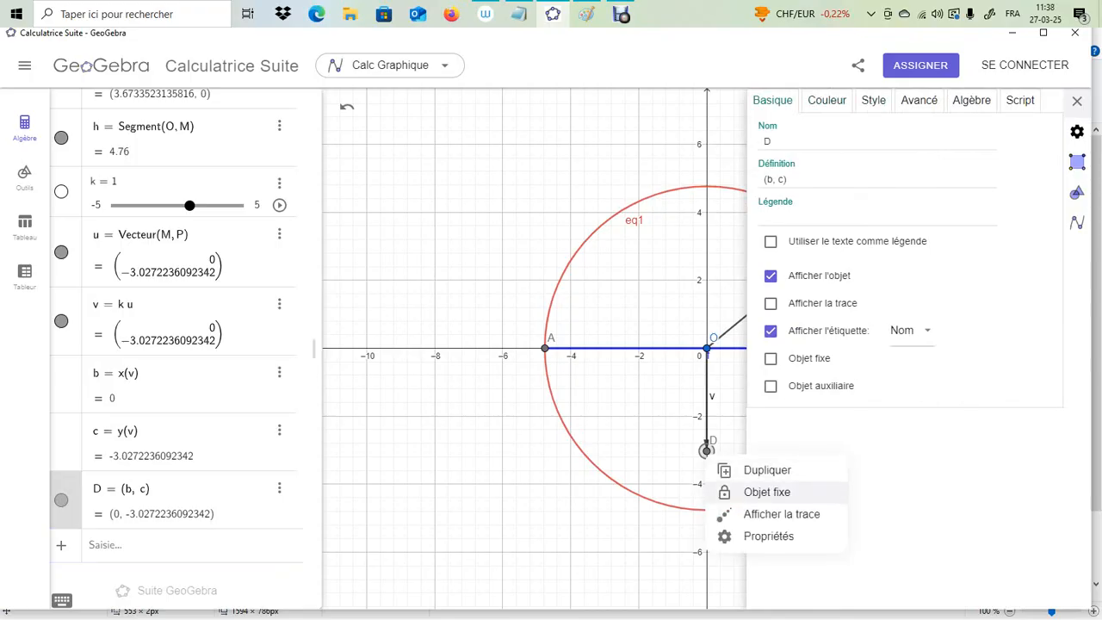
pyautogui.click(776, 514)
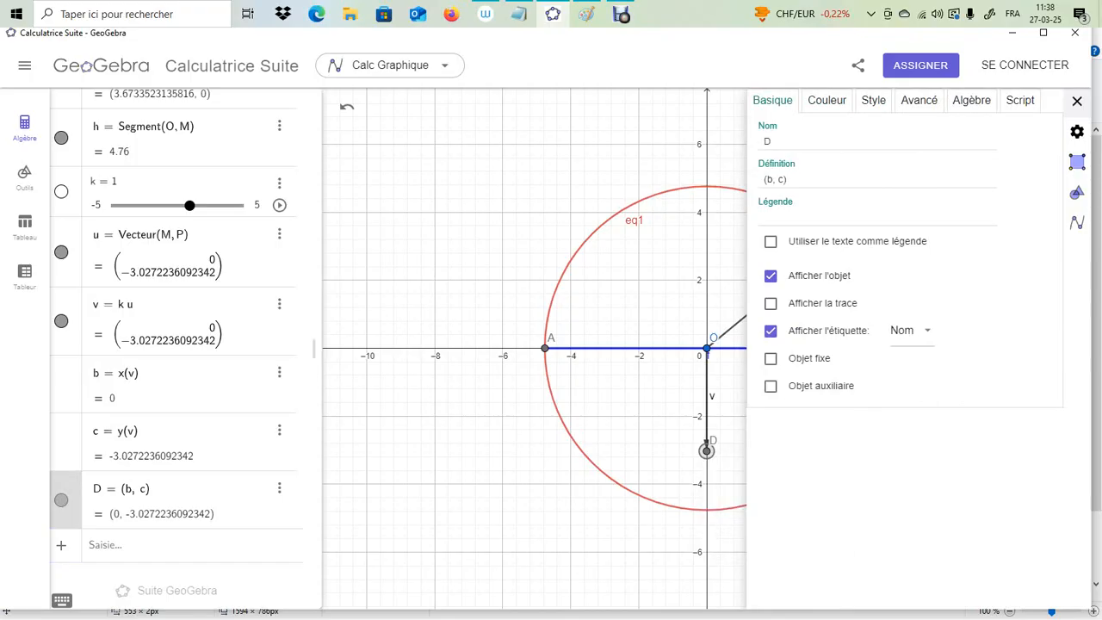
pyautogui.click(1076, 102)
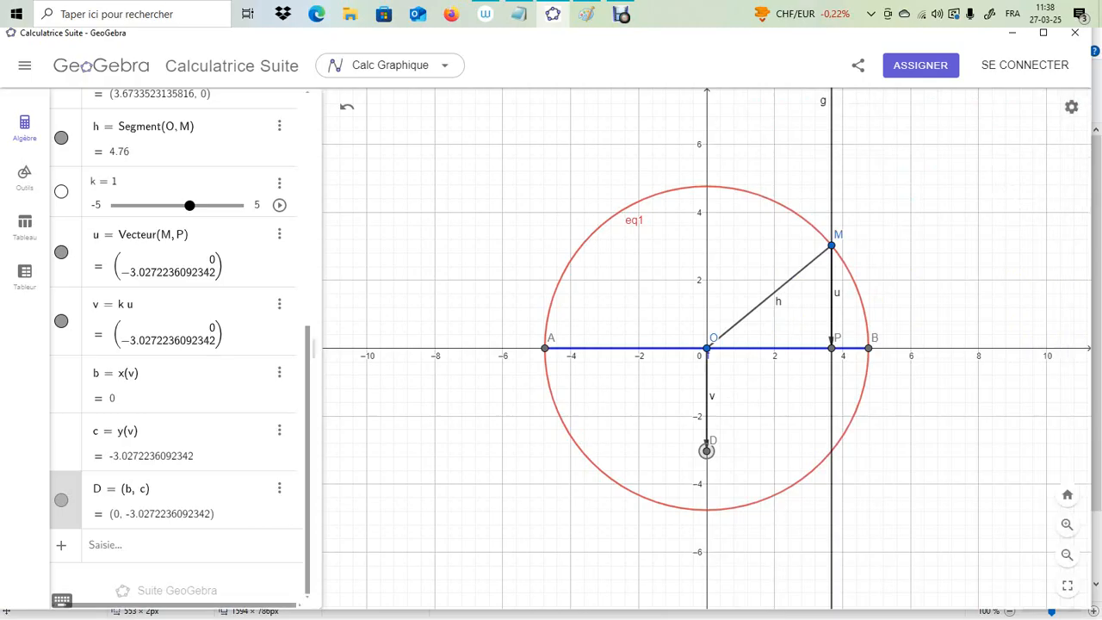
# Animate point M around the circle to trace D, and set slider k to 3.7 while it runs
pyautogui.scroll(10, 279, 249)
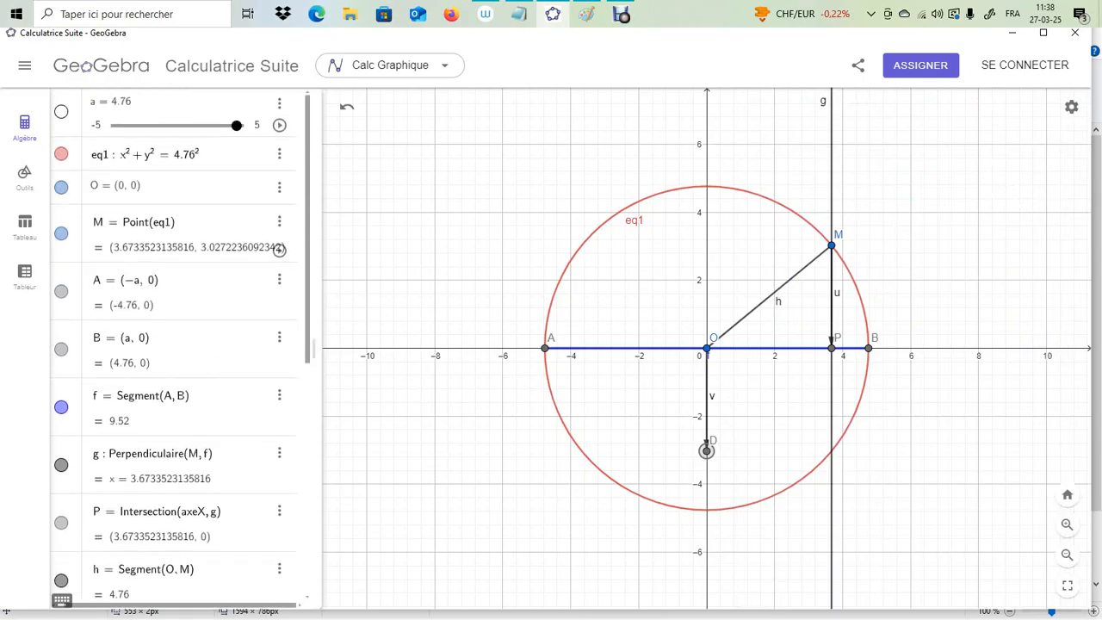
pyautogui.click(278, 249)
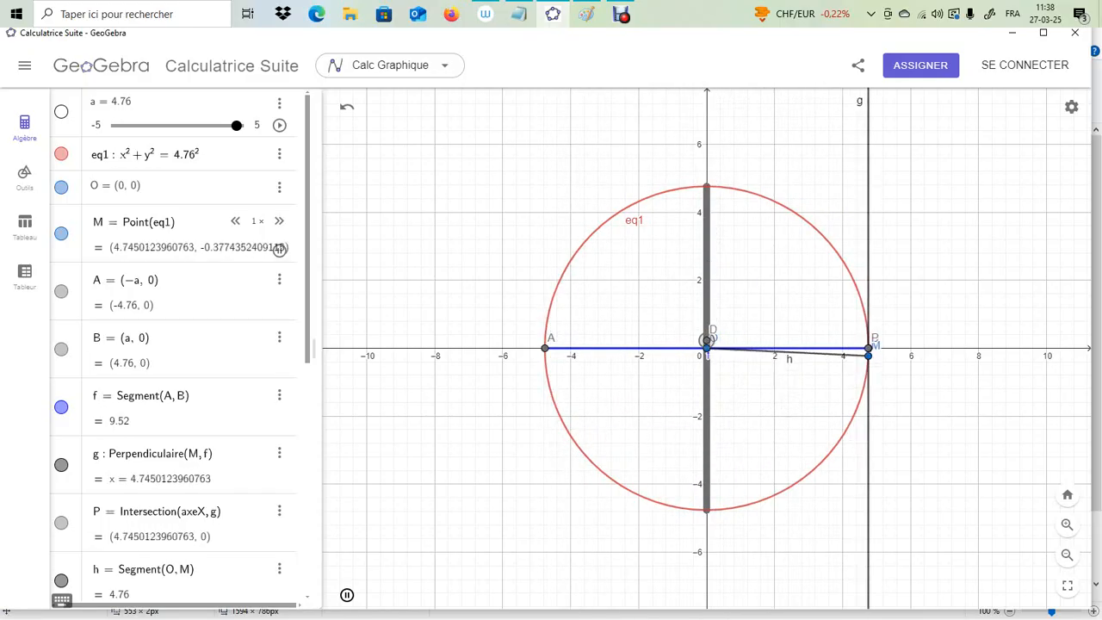
pyautogui.scroll(-1, 189, 344)
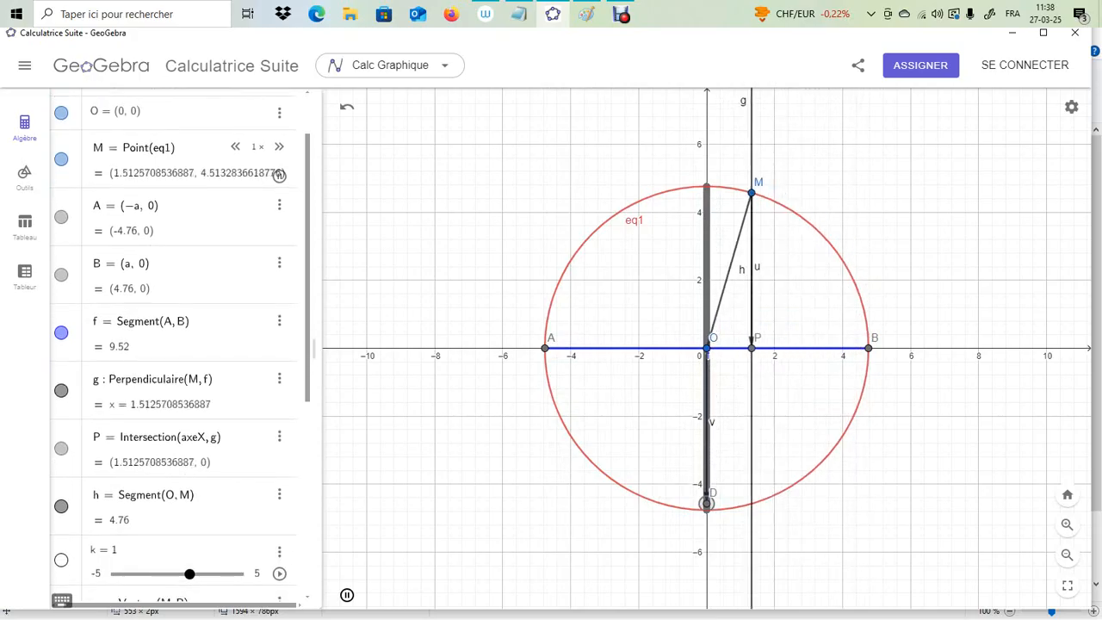
pyautogui.scroll(-2, 172, 345)
pyautogui.scroll(-1, 172, 344)
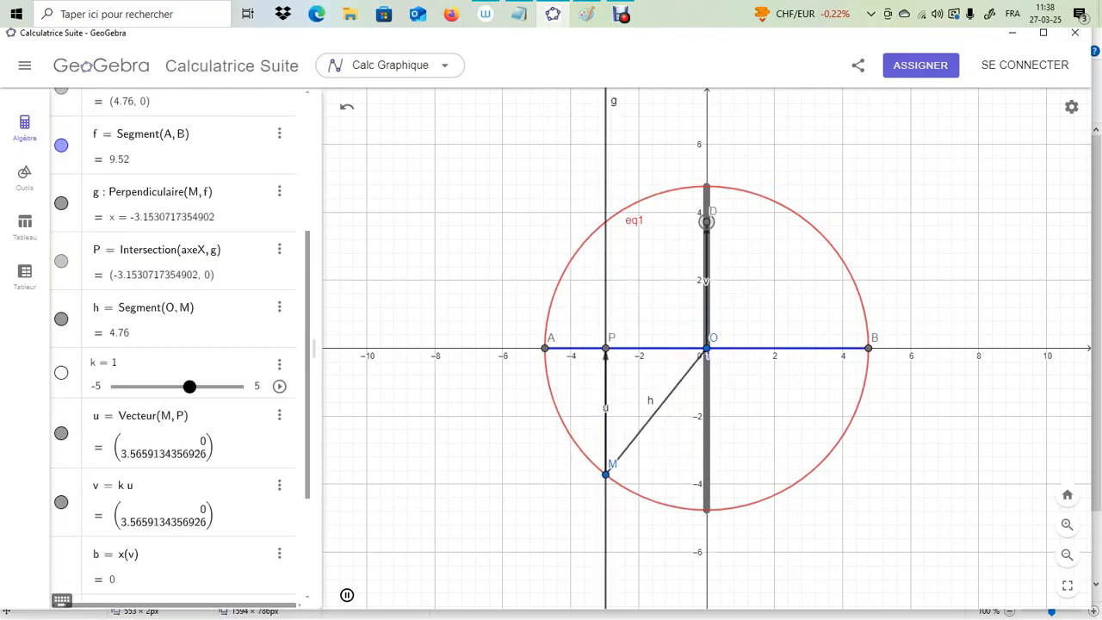
pyautogui.moveTo(190, 387); pyautogui.dragTo(222, 387)
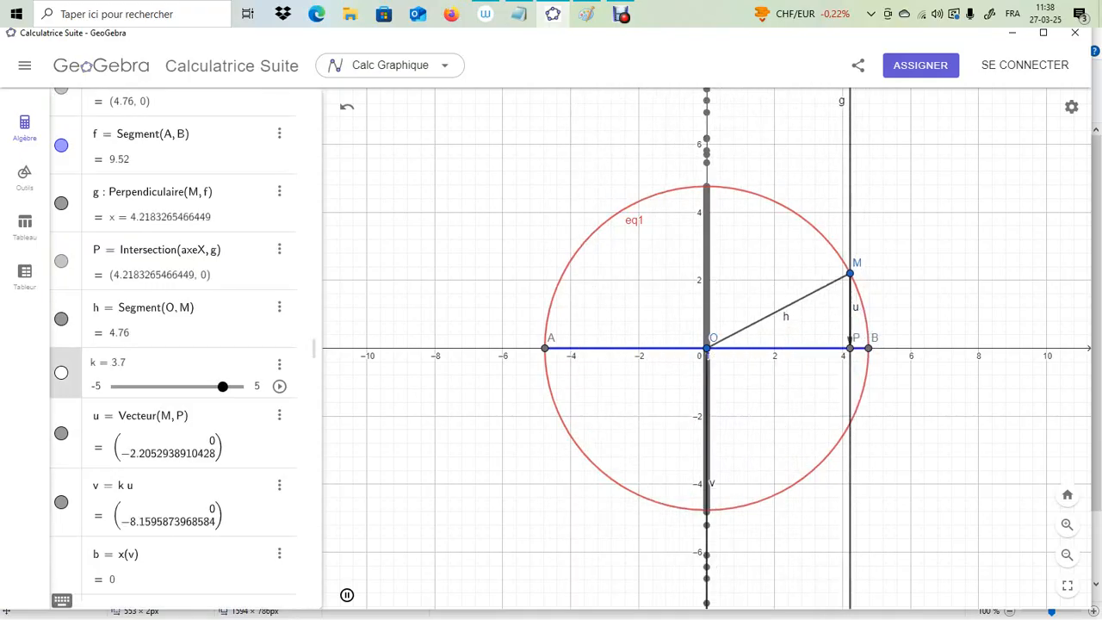
# Set slider k to 2 while M keeps moving, so the trace of D is drawn for this value
pyautogui.click(1066, 554)
pyautogui.click(1066, 554)
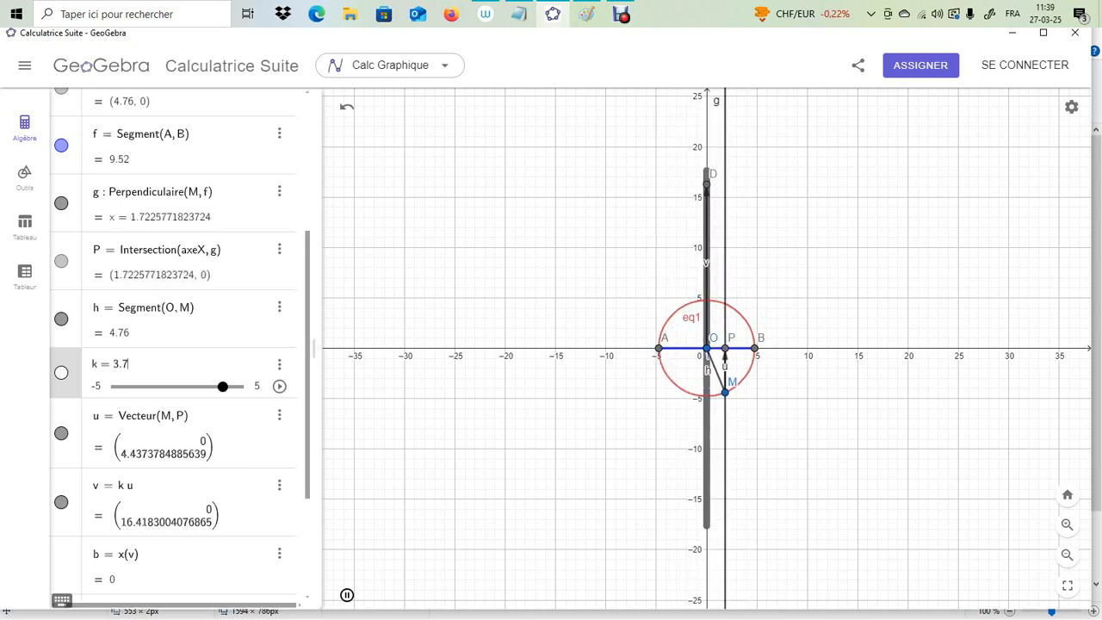
pyautogui.press('BackSpace')
pyautogui.press('BackSpace')
pyautogui.press('BackSpace')
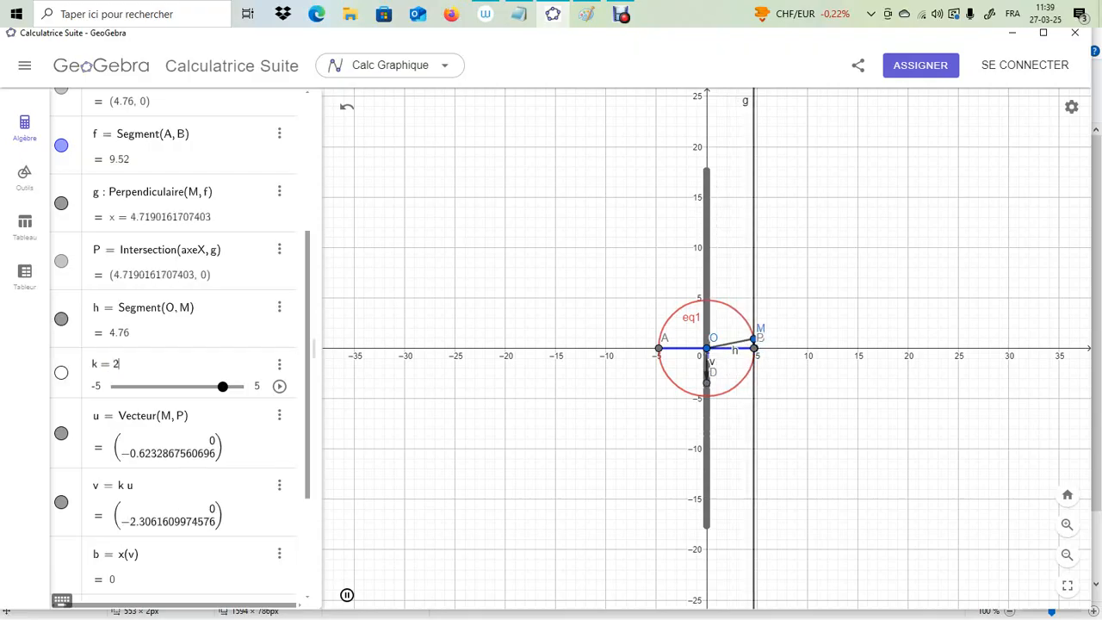
pyautogui.write('2')
pyautogui.press('Return')
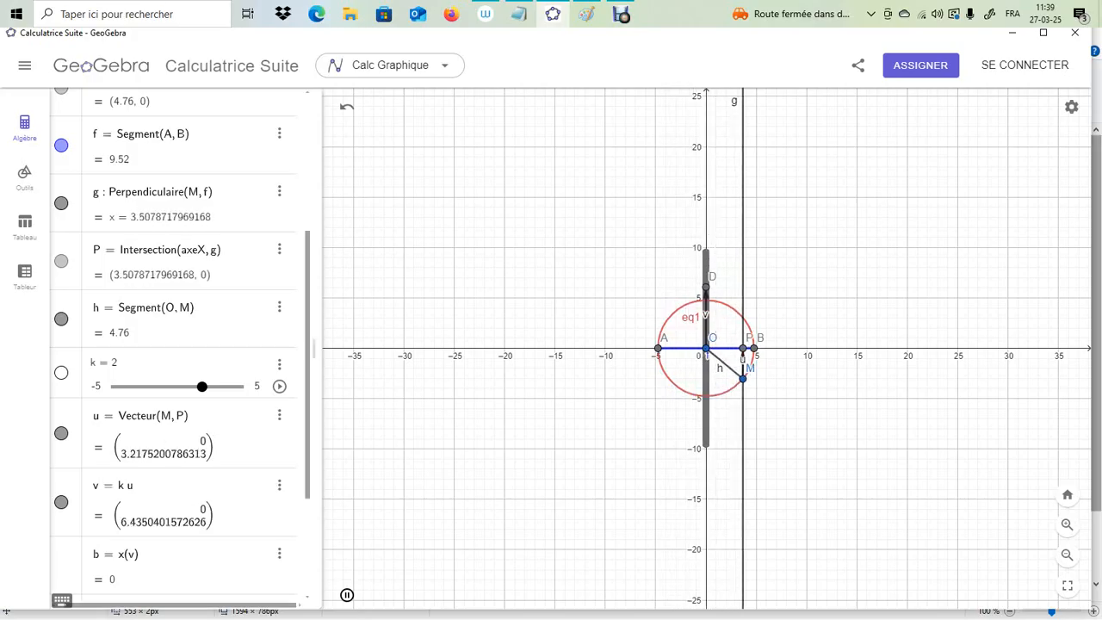
# Set slider k to 0 to test the zero-vector case for point D
pyautogui.click(121, 363)
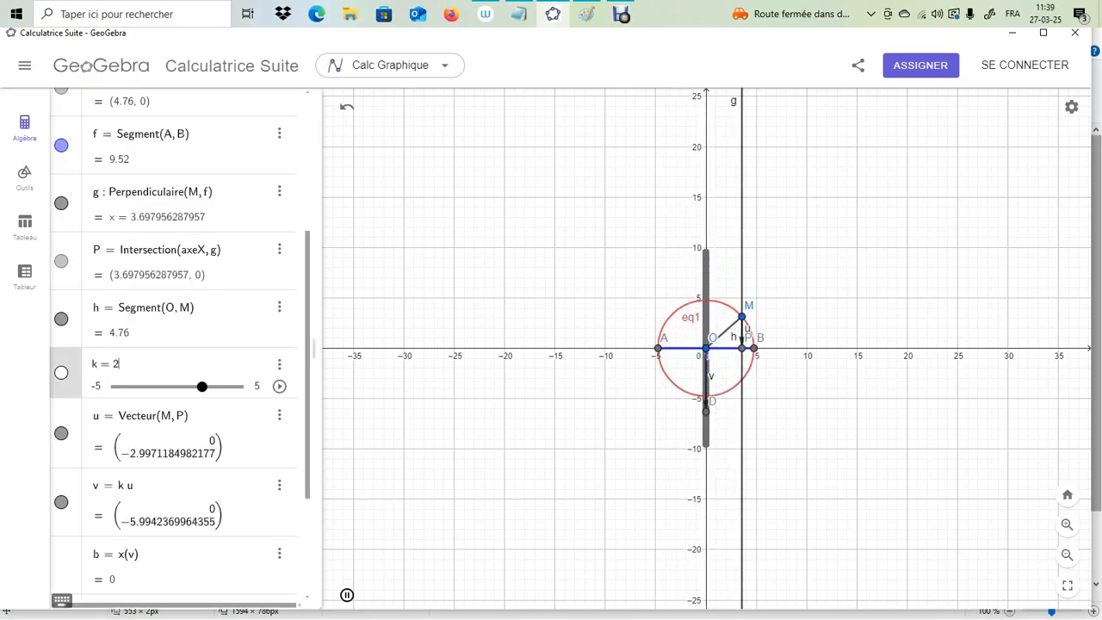
pyautogui.press('BackSpace')
pyautogui.write('0')
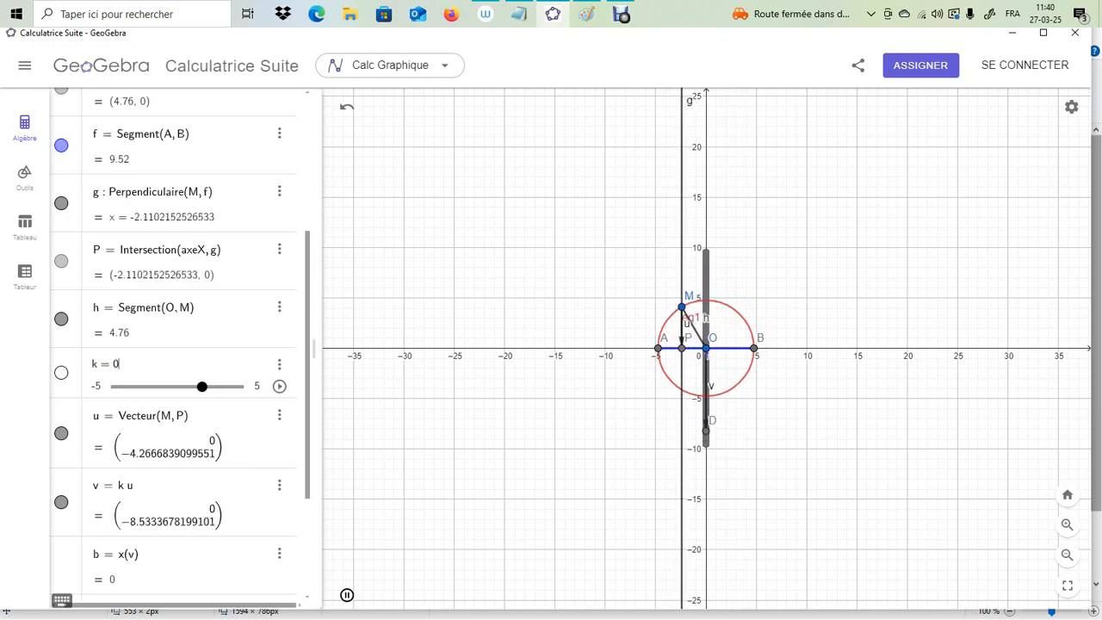
pyautogui.press('Return')
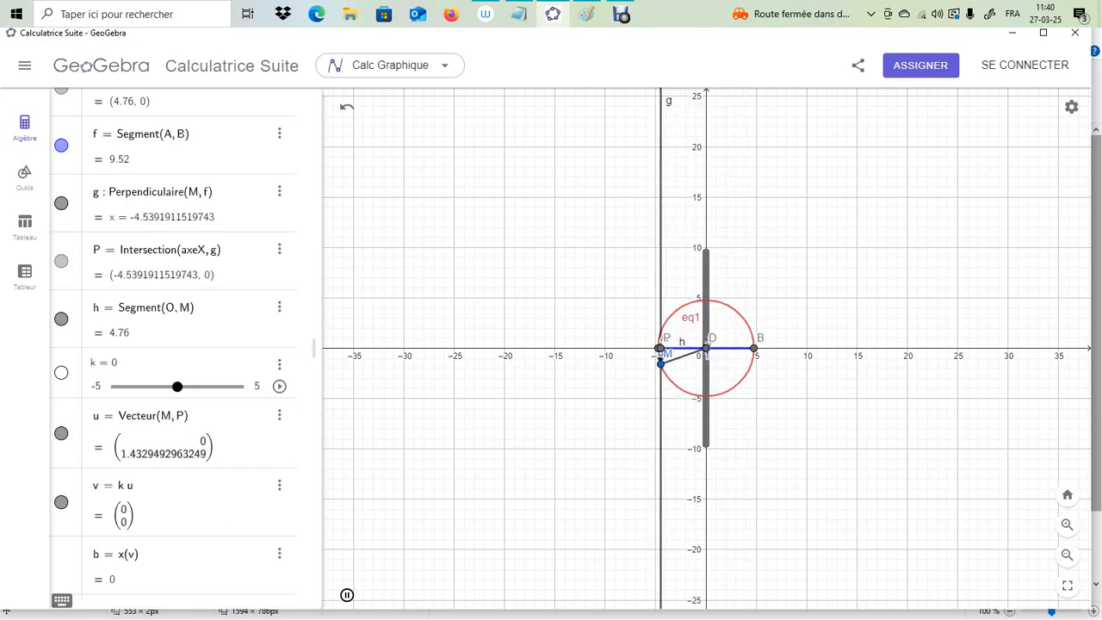
# Set slider k to 1.5 and let the animation trace D for this value
pyautogui.moveTo(792, 258); pyautogui.dragTo(782, 267)
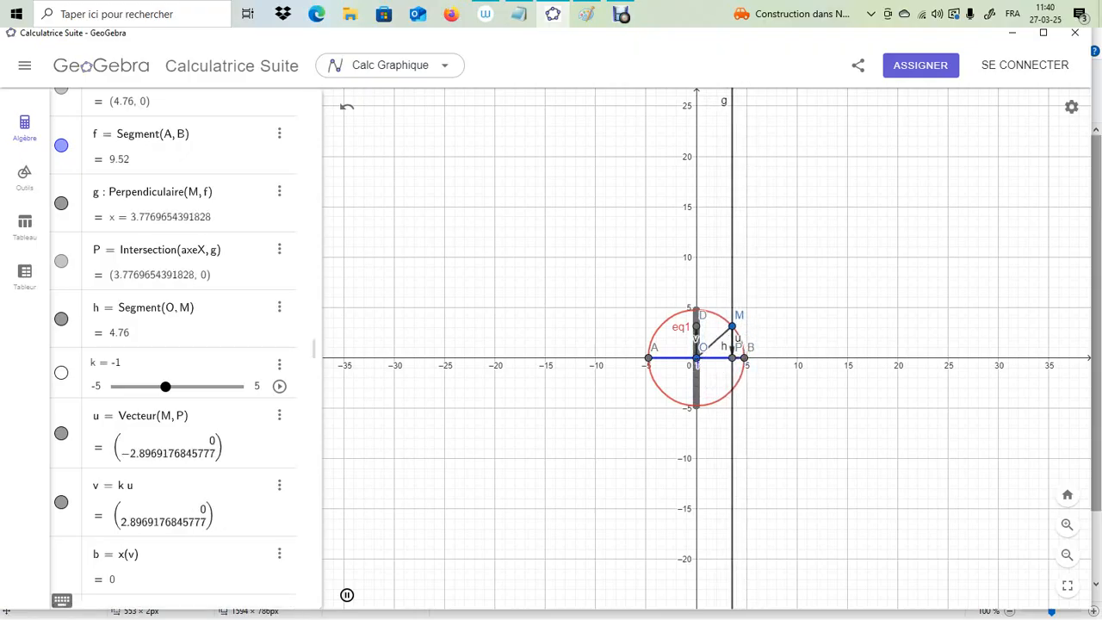
pyautogui.click(1067, 523)
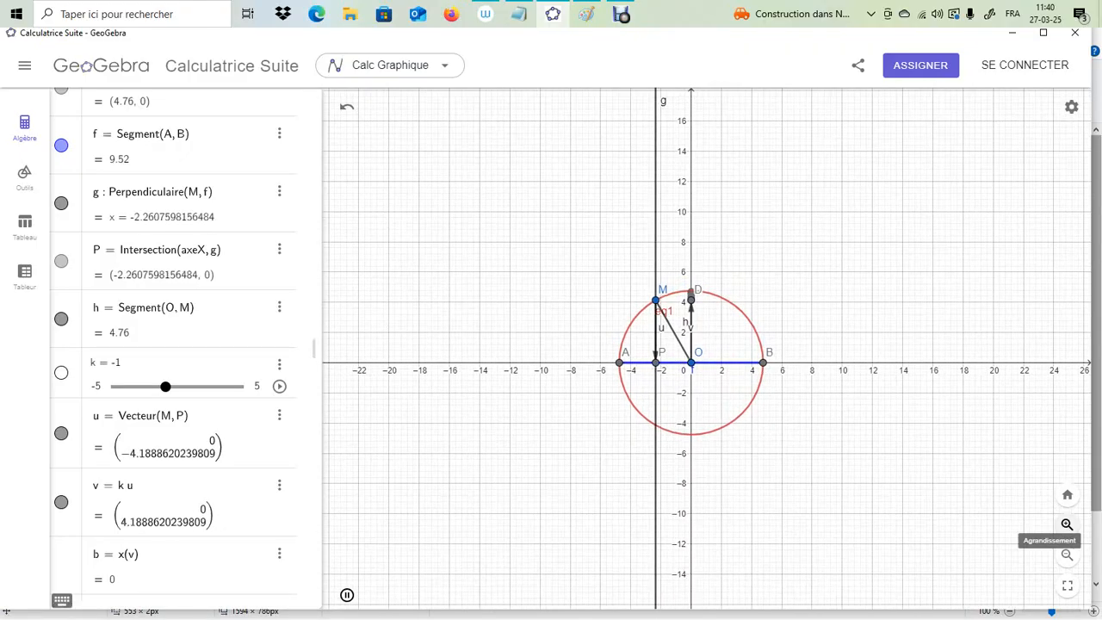
pyautogui.click(1066, 523)
pyautogui.click(1066, 523)
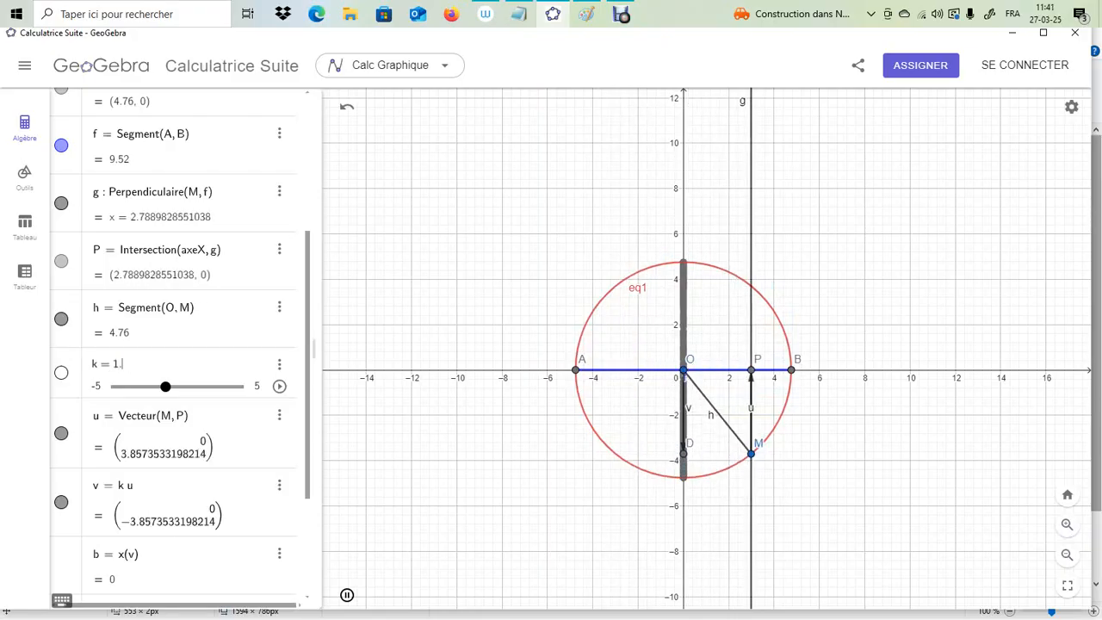
pyautogui.write('5')
pyautogui.press('Return')
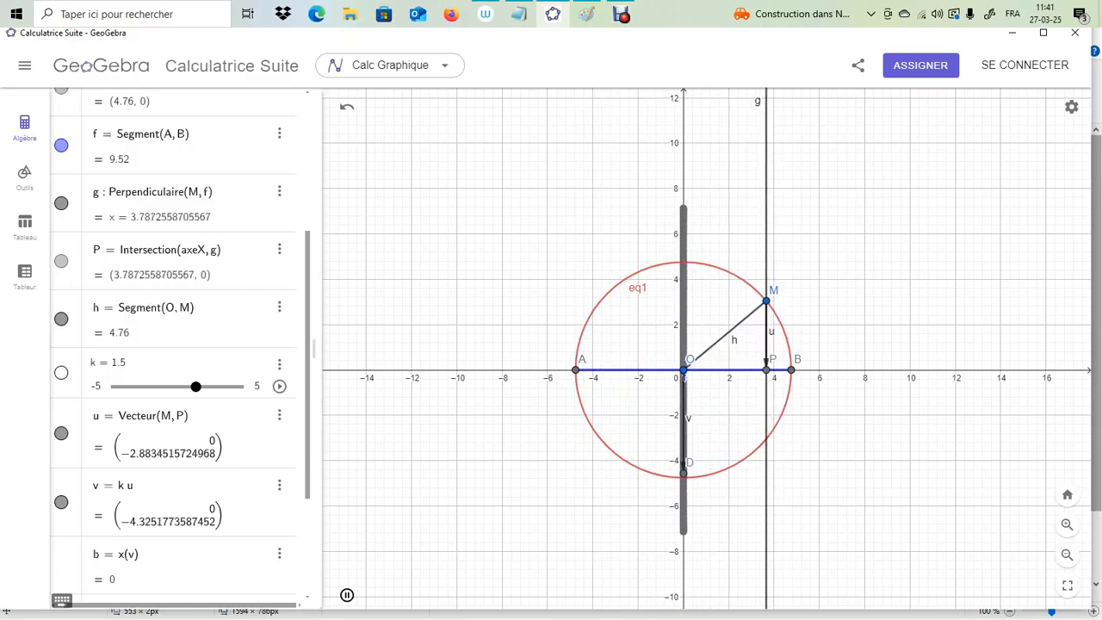
# Set slider k to 2.5 and fit the whole trace of D in the graphics view
pyautogui.click(129, 363)
pyautogui.press('BackSpace')
pyautogui.press('BackSpace')
pyautogui.press('BackSpace')
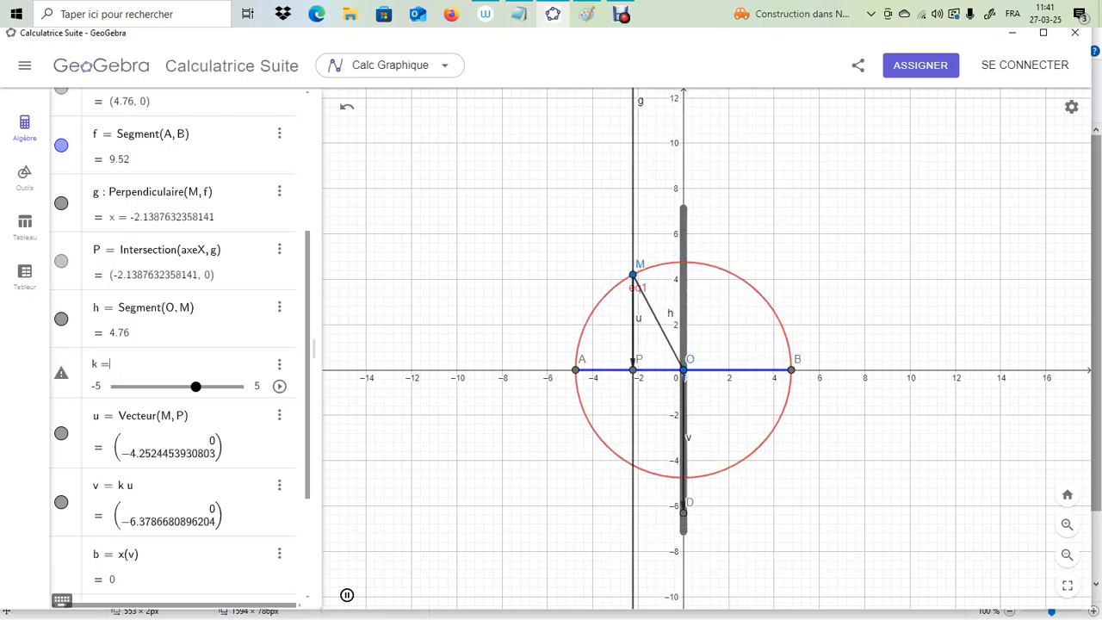
pyautogui.write('2.5')
pyautogui.press('Return')
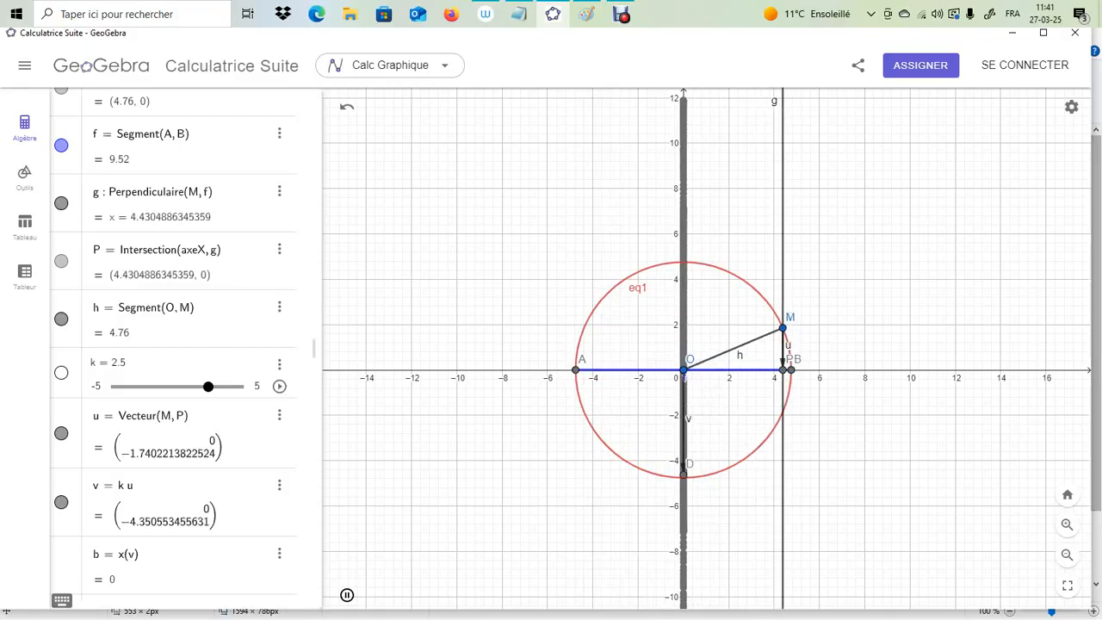
pyautogui.click(1066, 554)
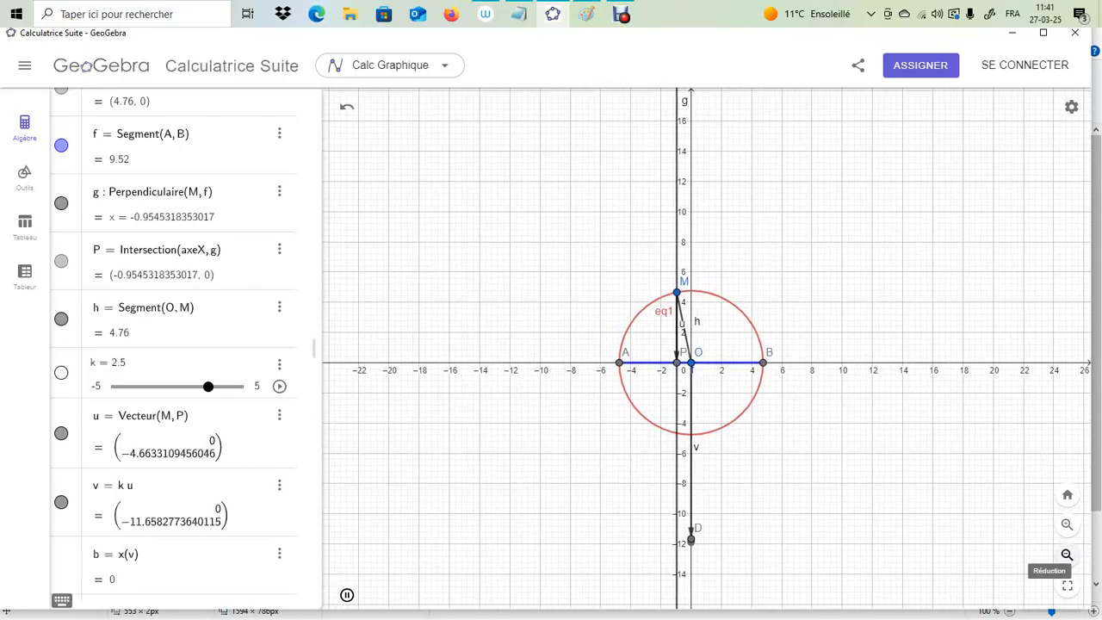